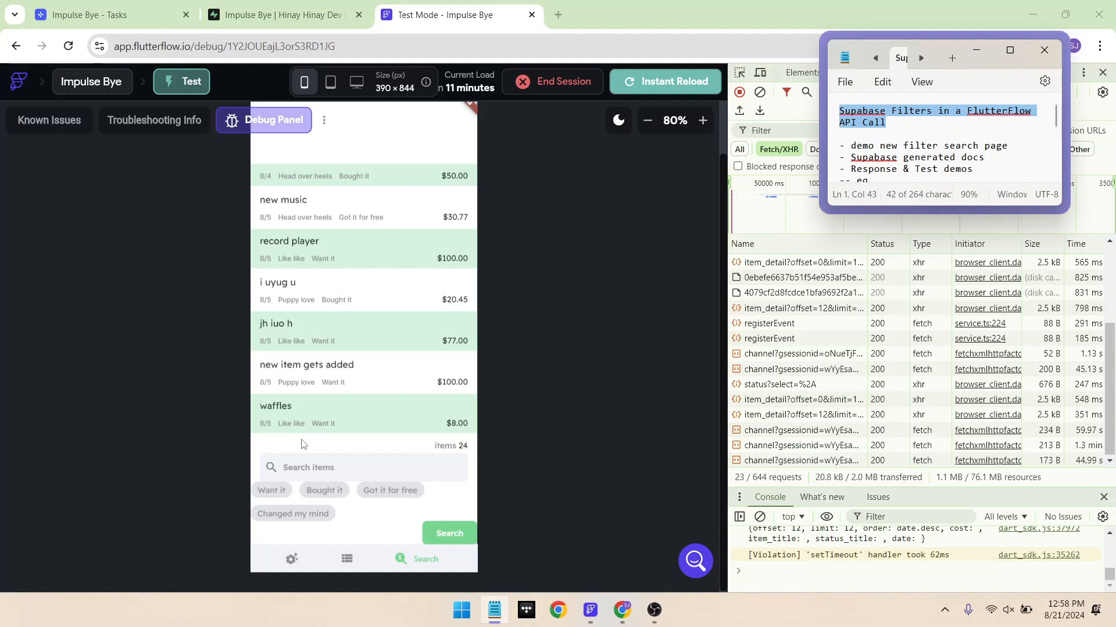
- Filter the test app's item list to Bought it and Got it for free, clearing the network log before running the search again
{"action": "triple_click", "coordinate": [929, 146]}
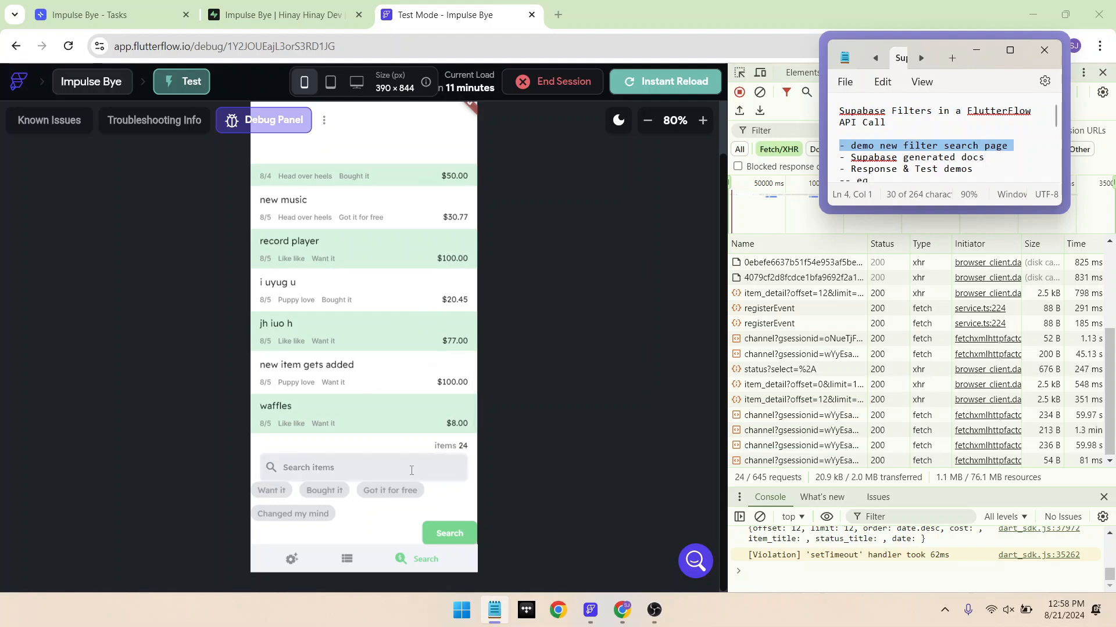
{"action": "scroll", "coordinate": [427, 355], "scroll_direction": "up", "scroll_amount": 1}
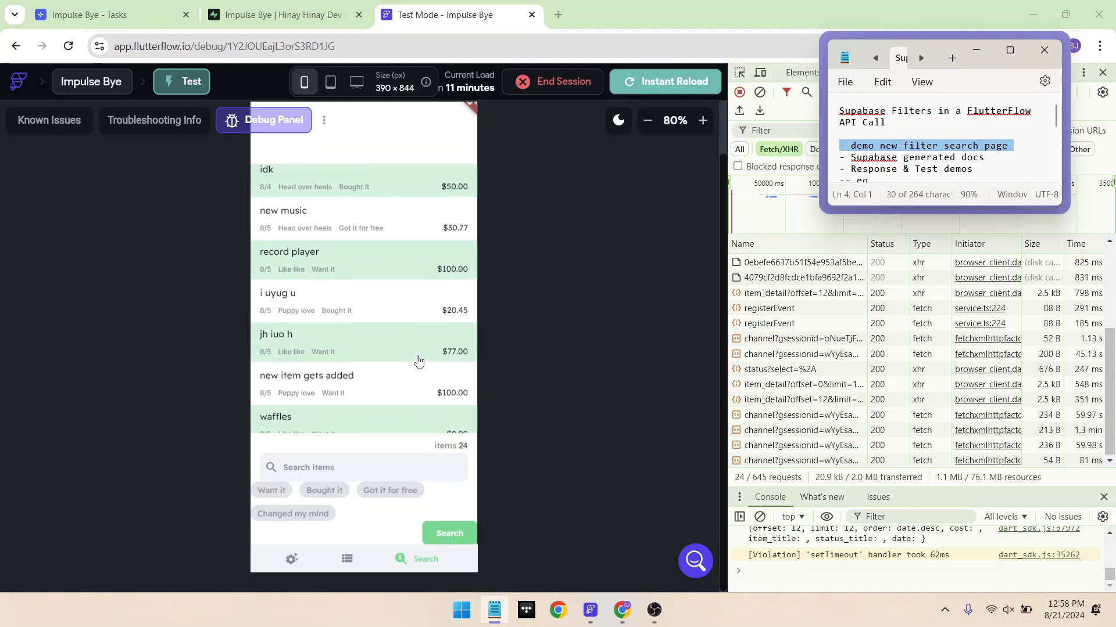
{"action": "scroll", "coordinate": [419, 361], "scroll_direction": "down", "scroll_amount": 1}
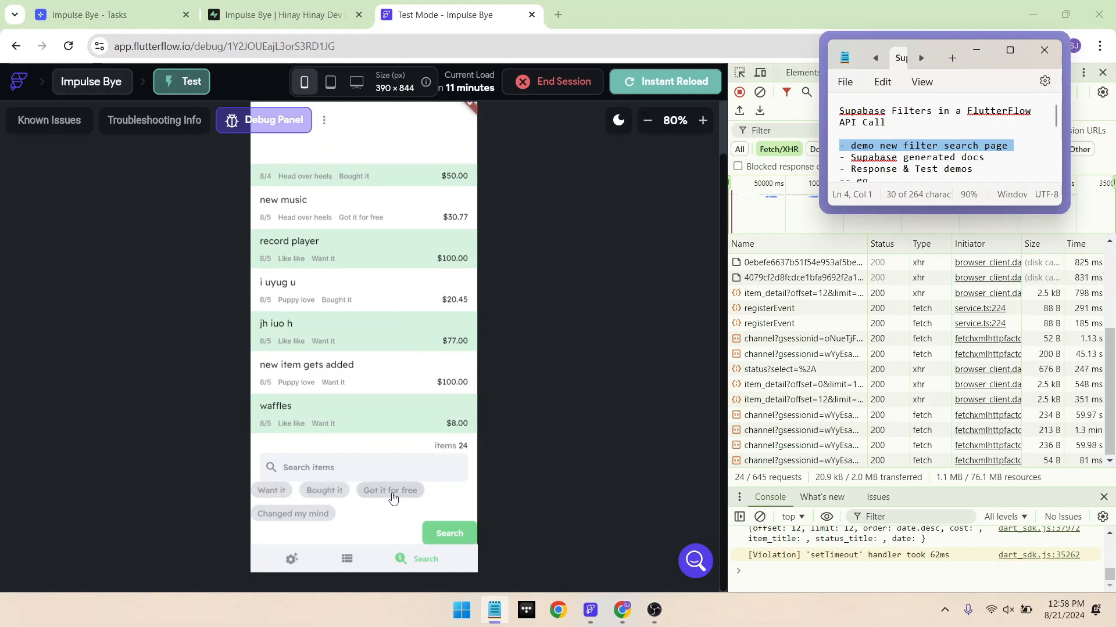
{"action": "left_click", "coordinate": [325, 498]}
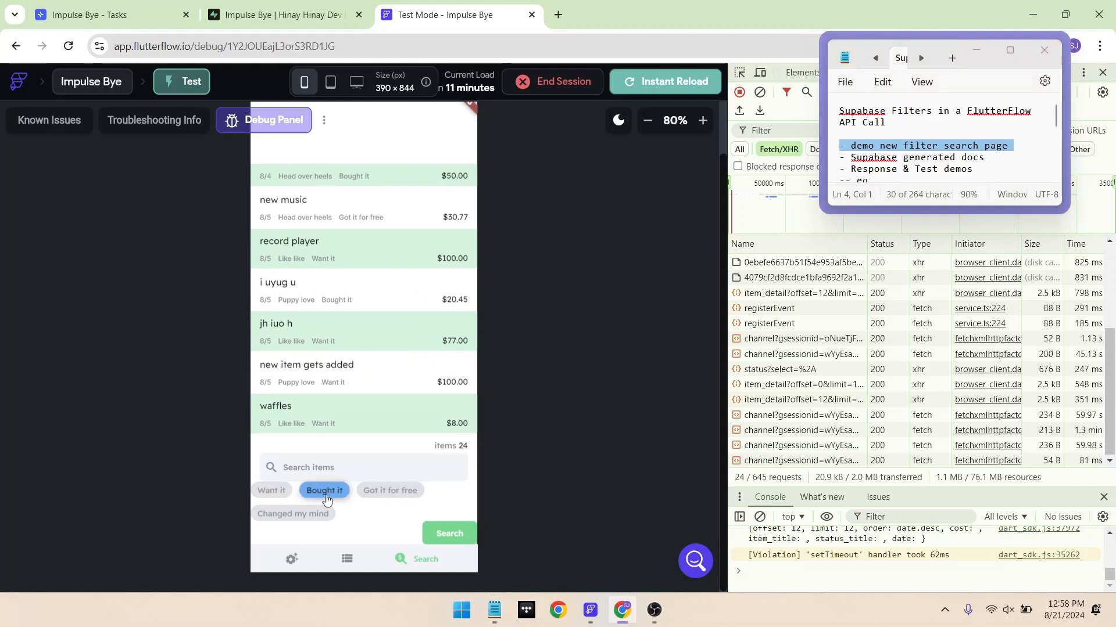
{"action": "left_click", "coordinate": [395, 491]}
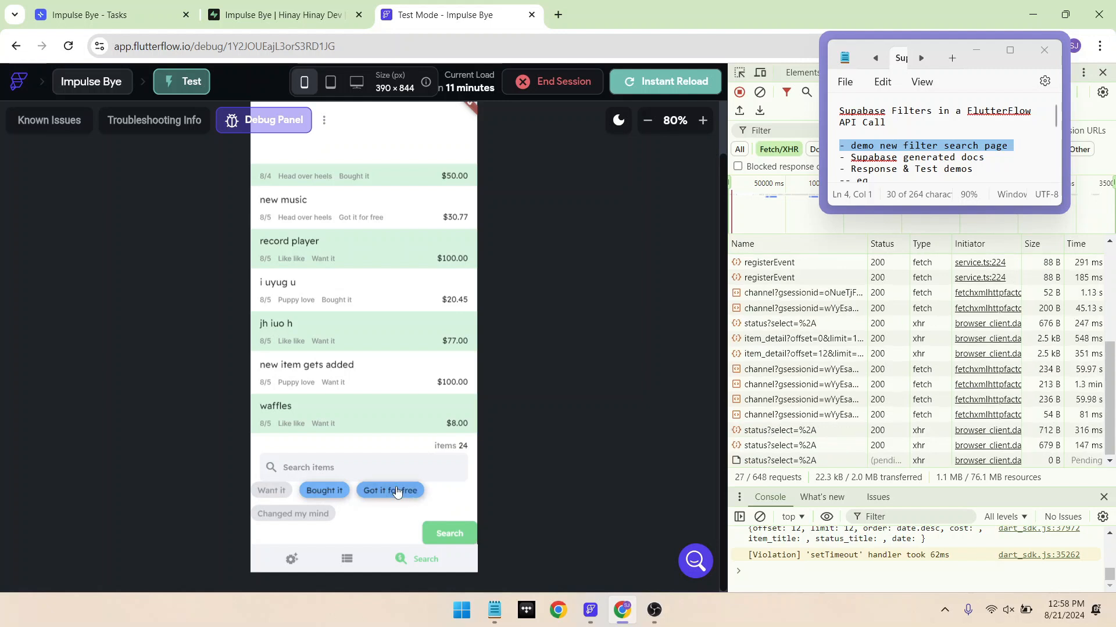
{"action": "left_click", "coordinate": [447, 534]}
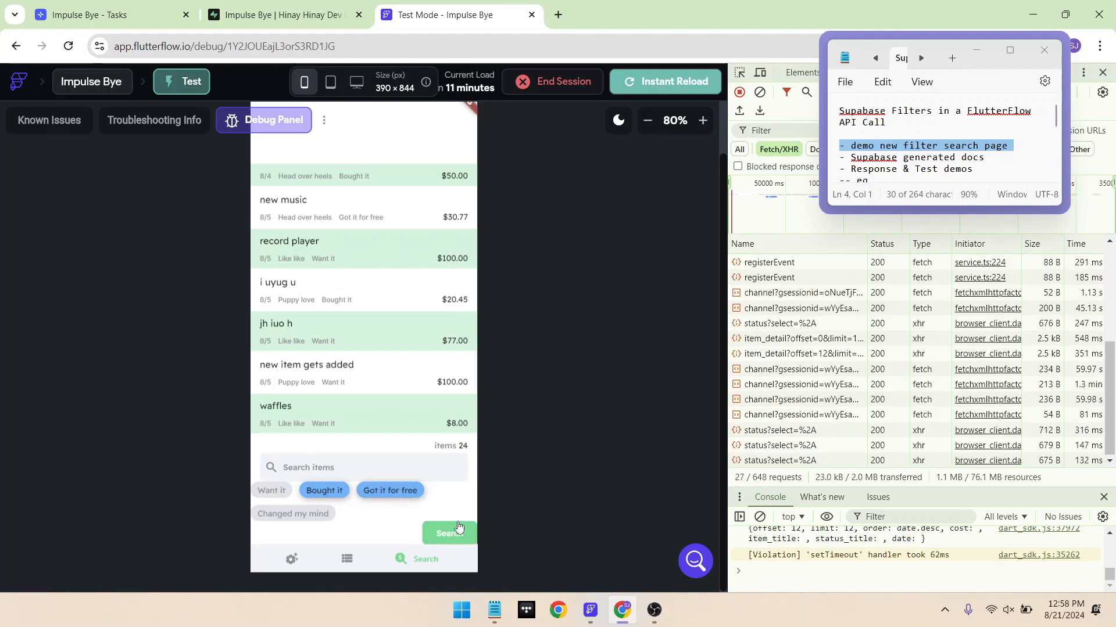
{"action": "left_click", "coordinate": [760, 94]}
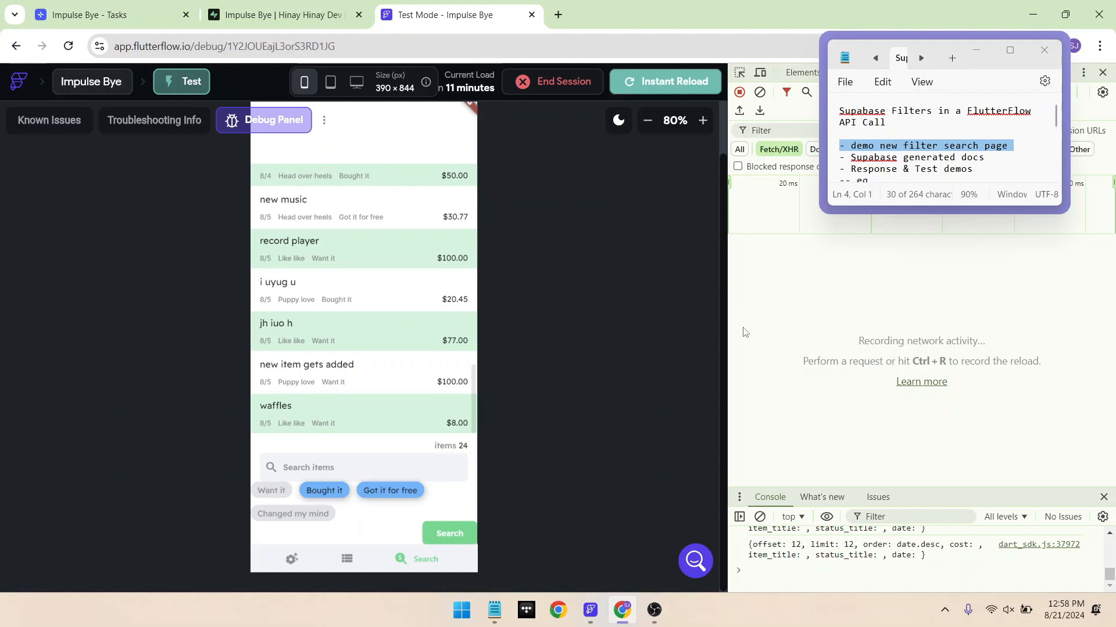
{"action": "left_click", "coordinate": [445, 533]}
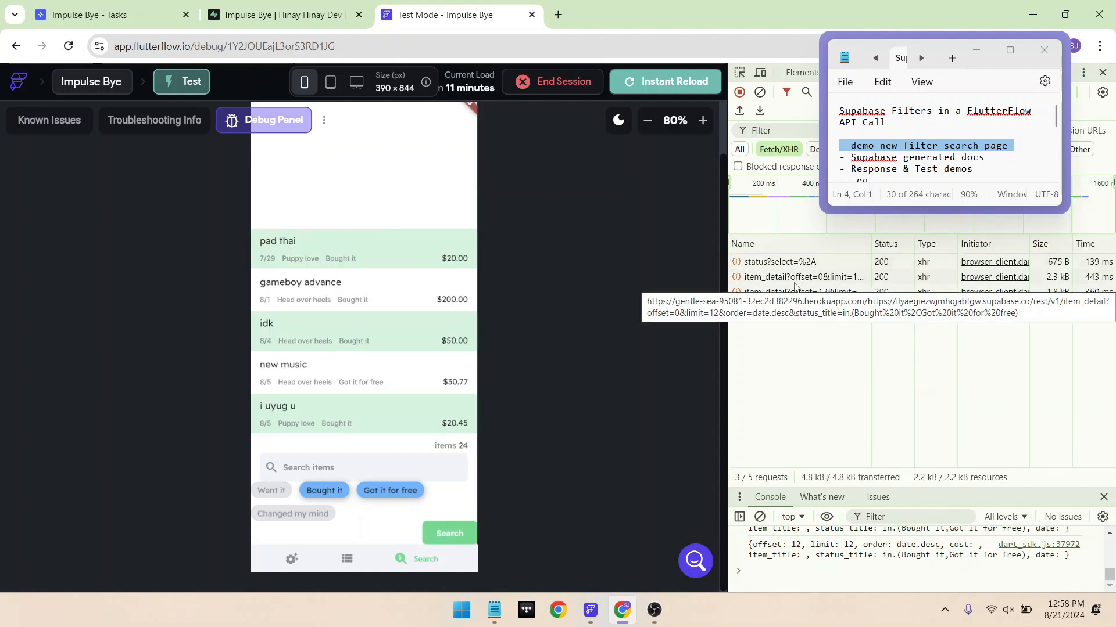
- Open the item_detail request with offset=0 in the network log and examine its full request URL
{"action": "left_click", "coordinate": [794, 282]}
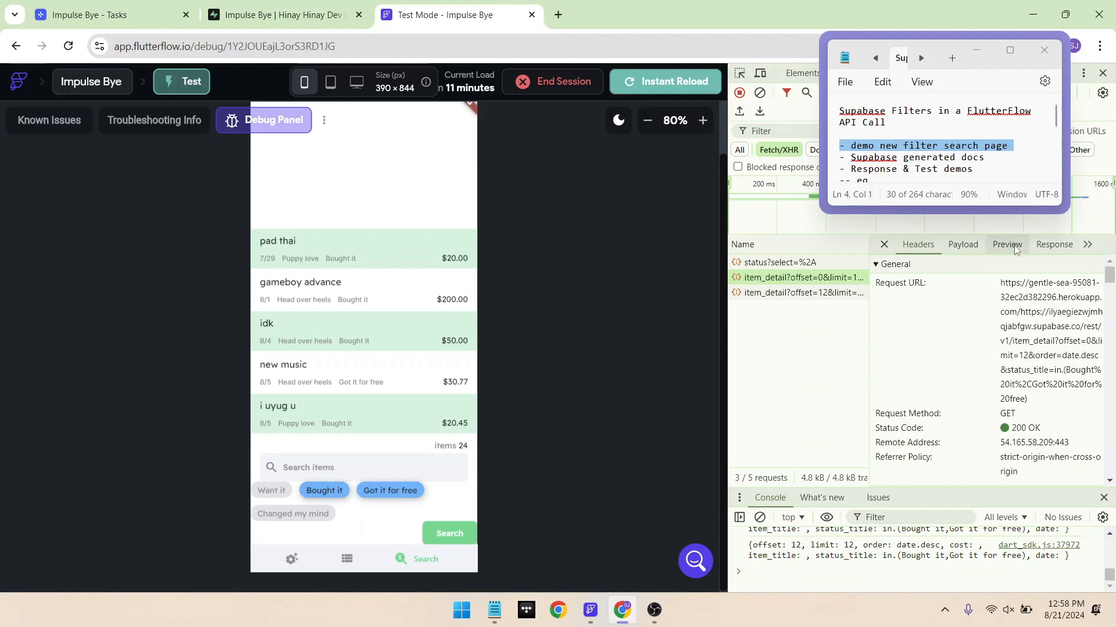
{"action": "left_click", "coordinate": [1007, 244]}
{"action": "left_click", "coordinate": [918, 244]}
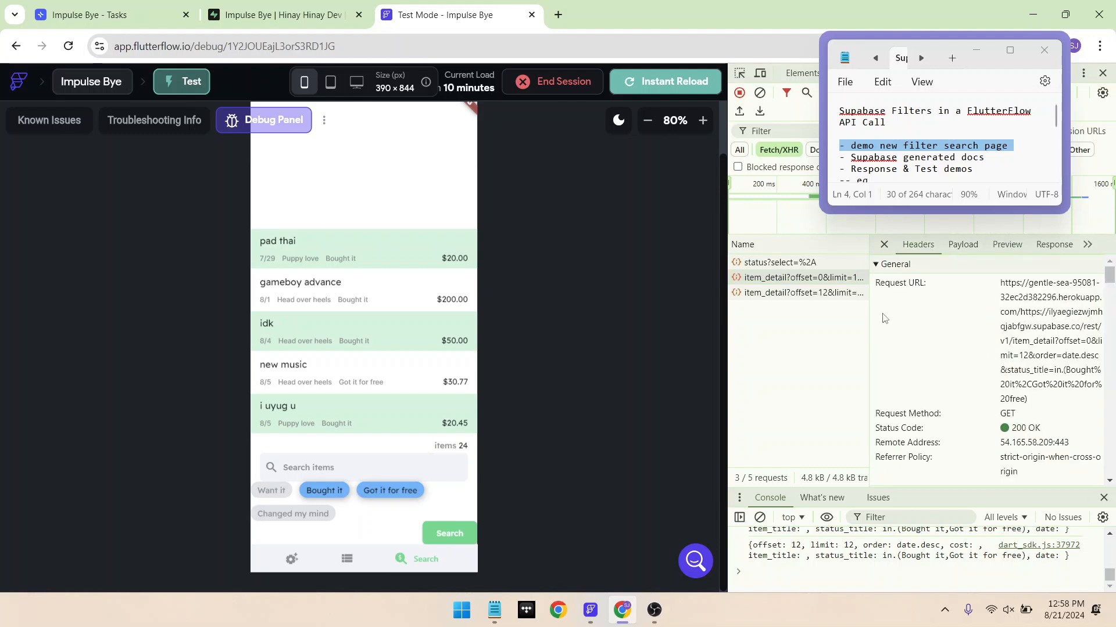
{"action": "left_click_drag", "start_coordinate": [895, 284], "coordinate": [930, 351]}
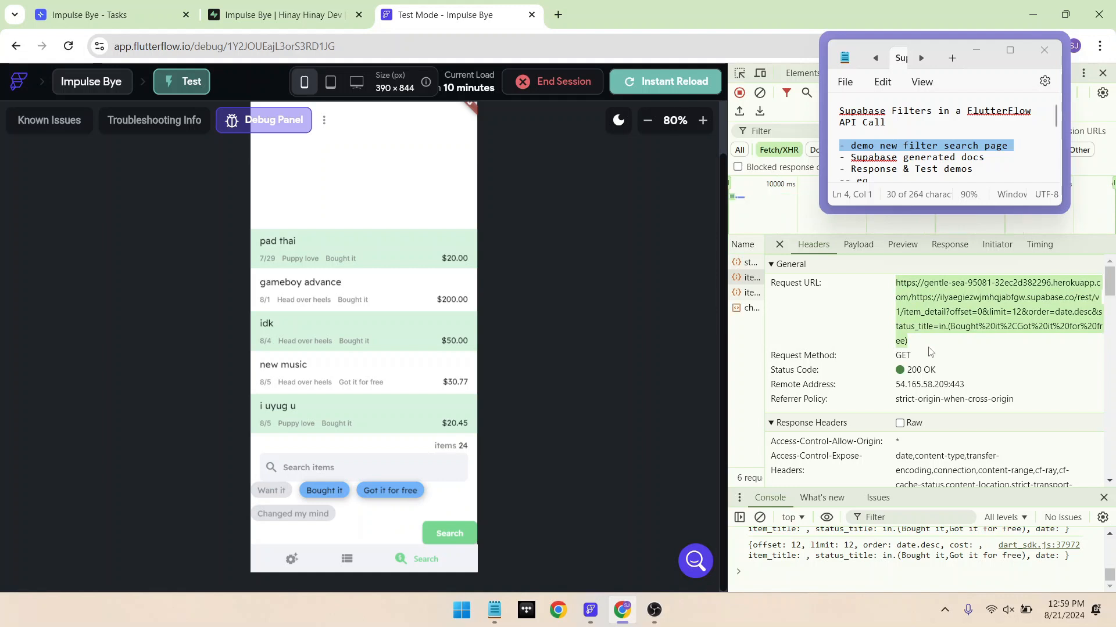
{"action": "left_click", "coordinate": [929, 351]}
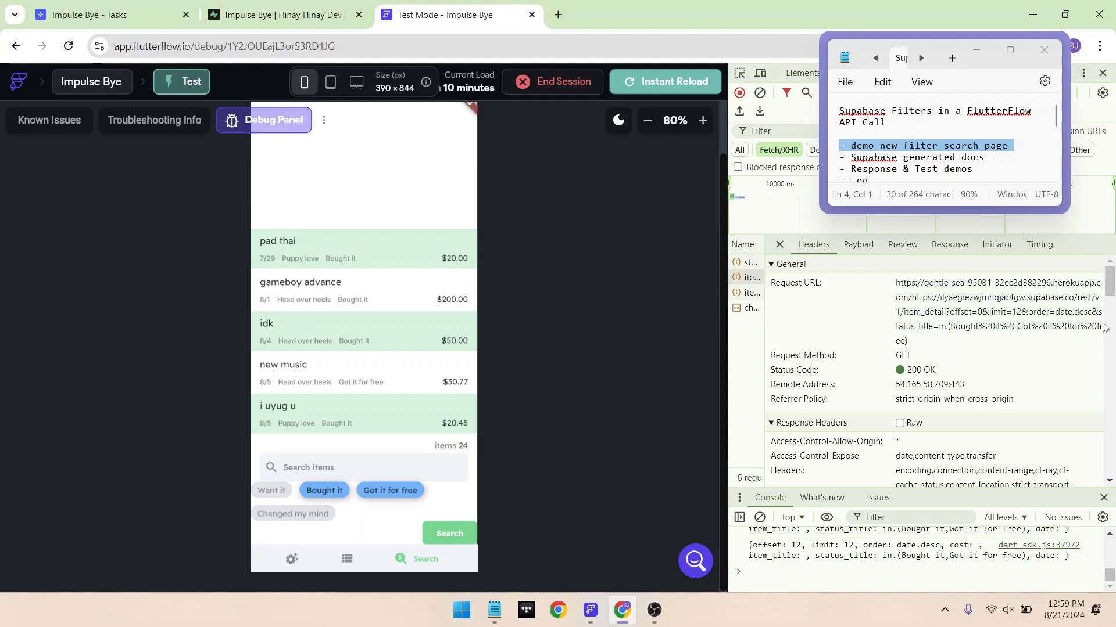
- Examine the status_title parameter in the request URL, highlighting its value and the in operator
{"action": "left_click_drag", "start_coordinate": [1098, 315], "coordinate": [1096, 344]}
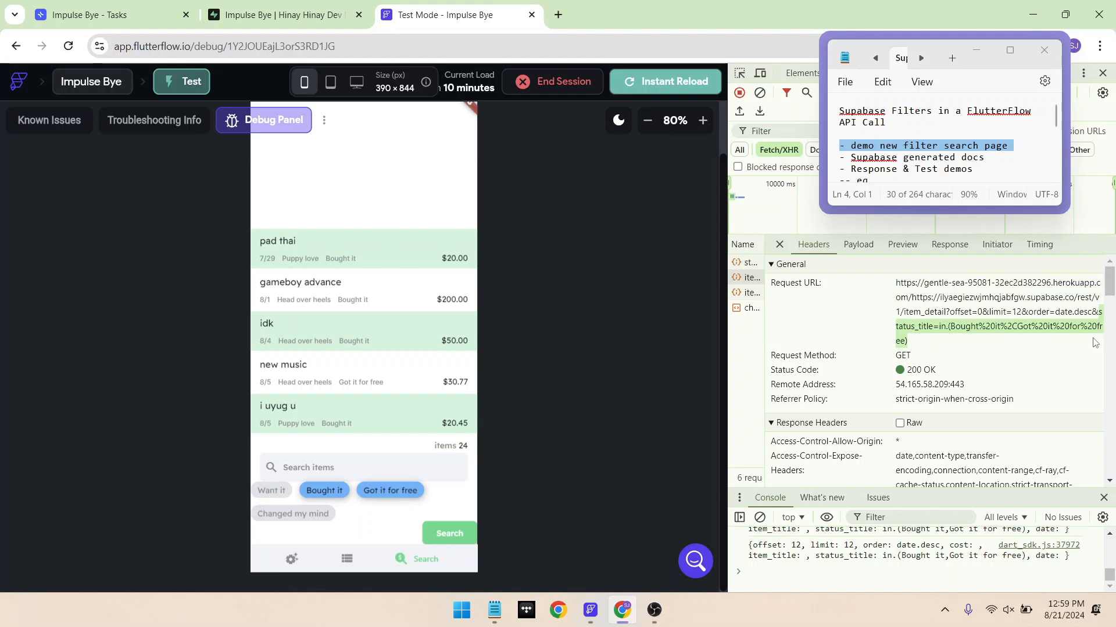
{"action": "left_click", "coordinate": [946, 340]}
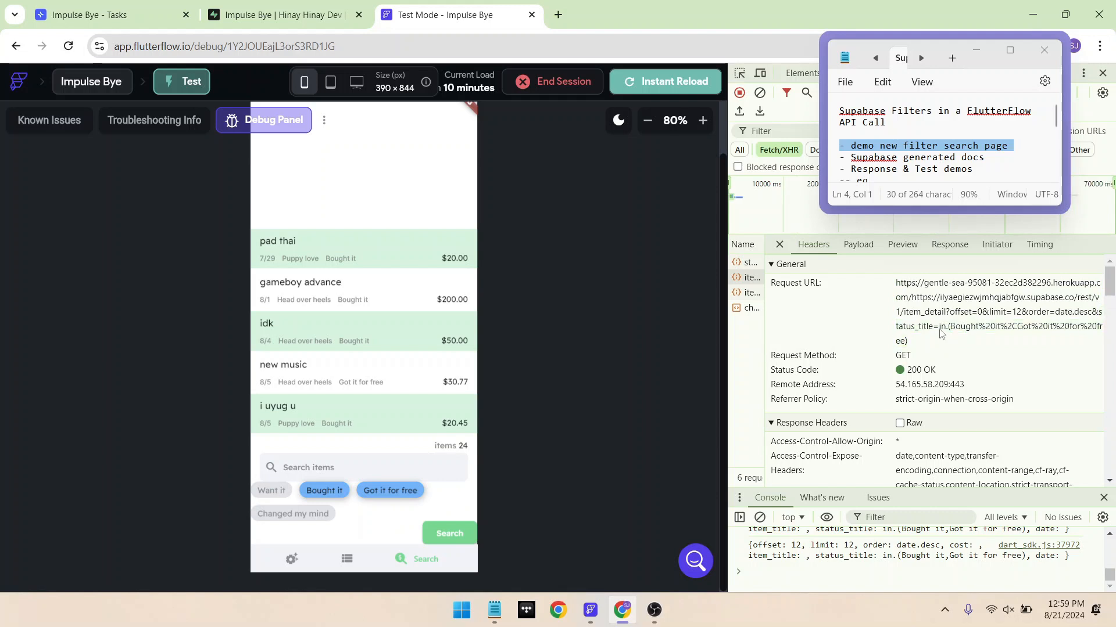
{"action": "left_click_drag", "start_coordinate": [939, 329], "coordinate": [943, 342]}
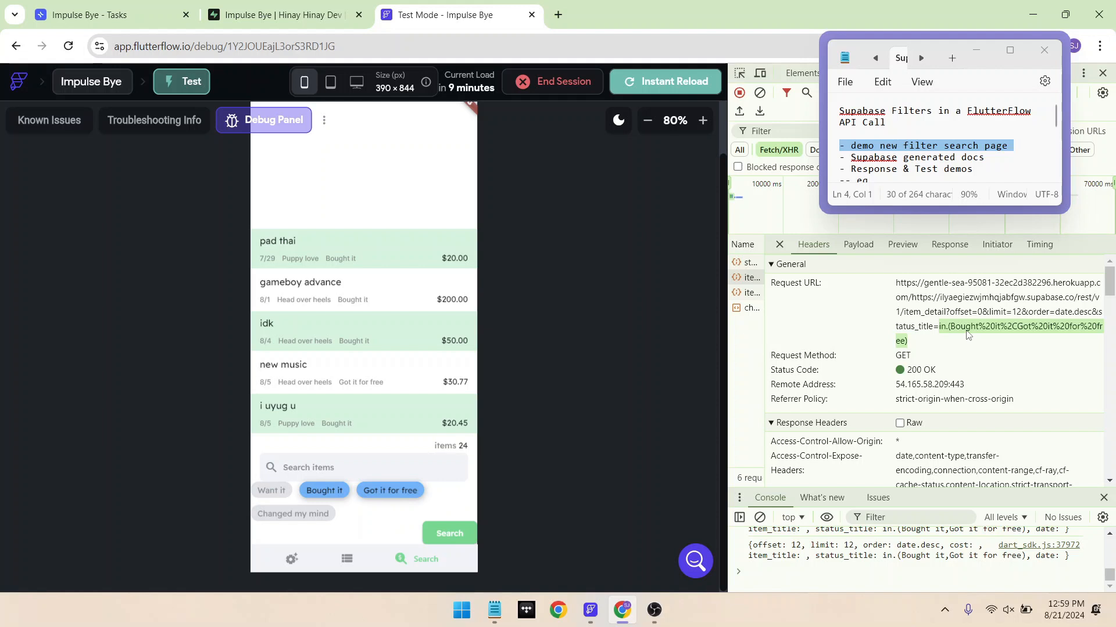
{"action": "left_click", "coordinate": [1100, 317], "text": "shift"}
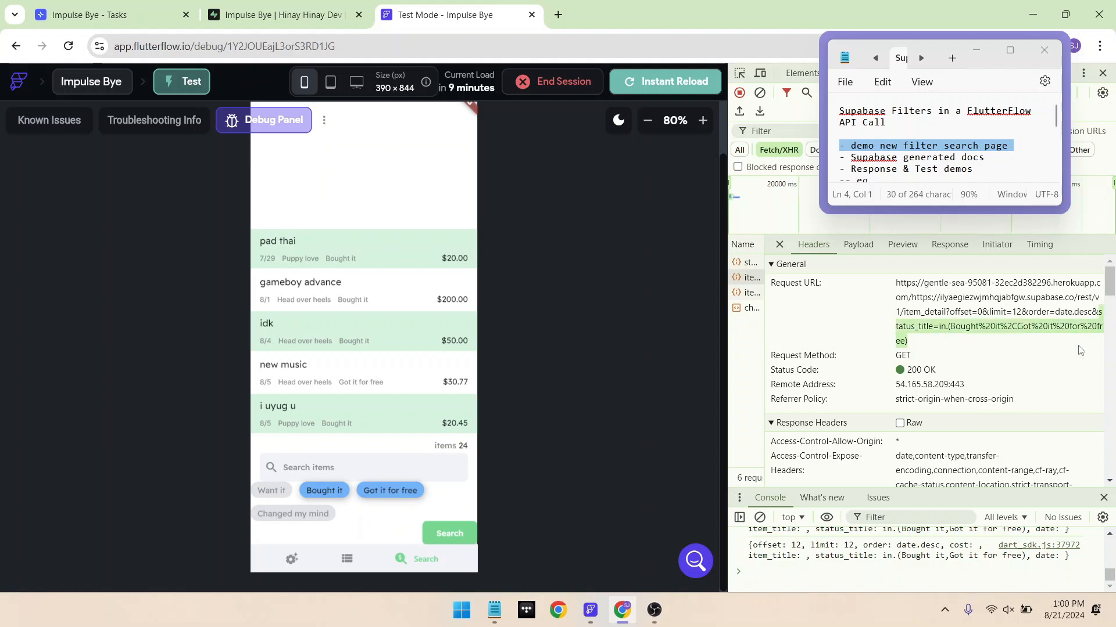
{"action": "left_click", "coordinate": [942, 336]}
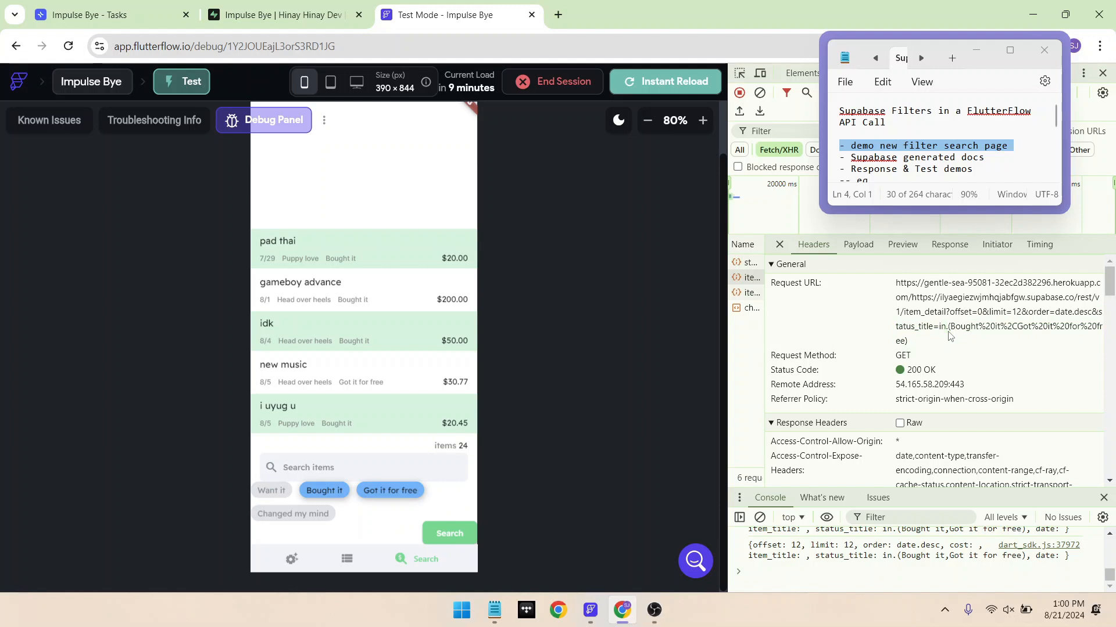
{"action": "double_click", "coordinate": [942, 328]}
- Highlight the "Supabase generated docs" line in the notes
{"action": "left_click", "coordinate": [875, 157]}
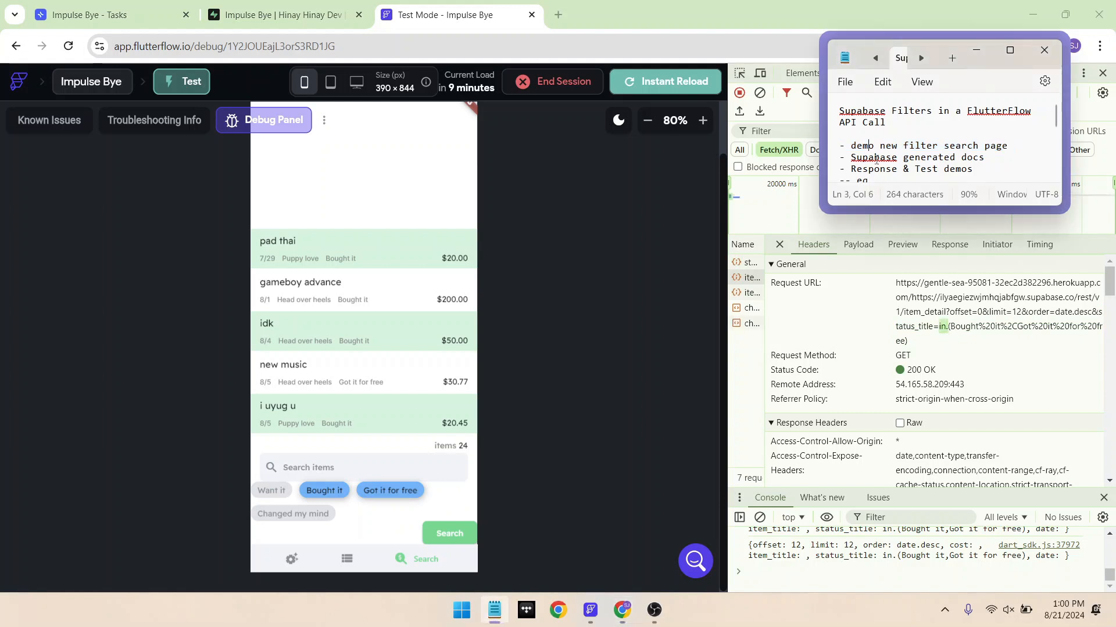
{"action": "triple_click", "coordinate": [876, 162]}
{"action": "double_click", "coordinate": [876, 162]}
{"action": "double_click", "coordinate": [876, 162]}
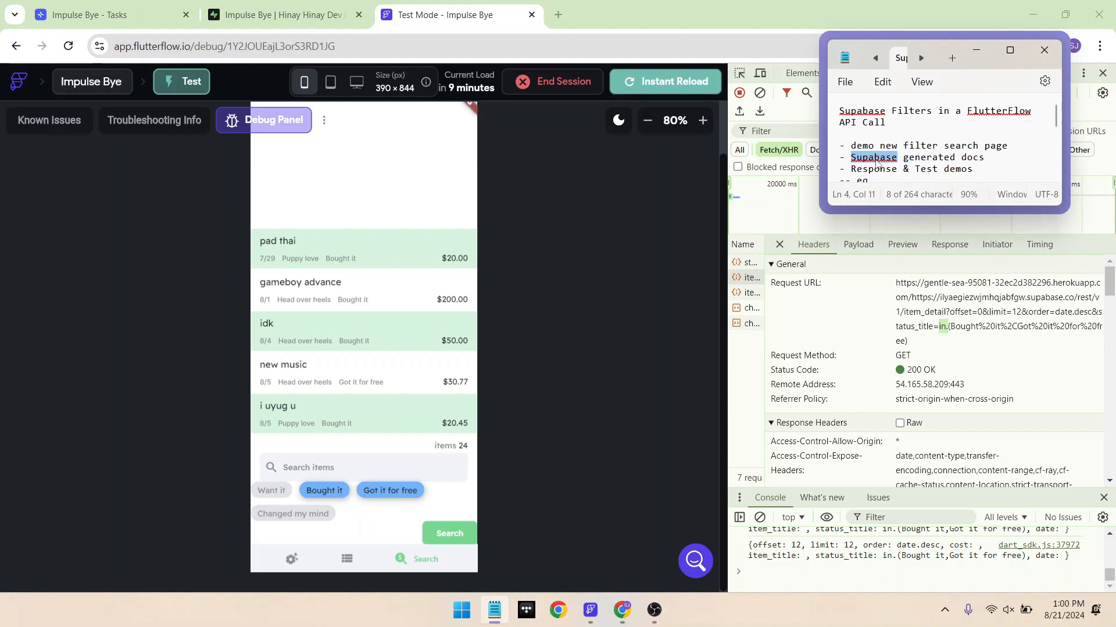
{"action": "left_click", "coordinate": [970, 160]}
{"action": "key", "text": "Right"}
{"action": "key", "text": "Right"}
{"action": "key", "text": "shift+Home"}
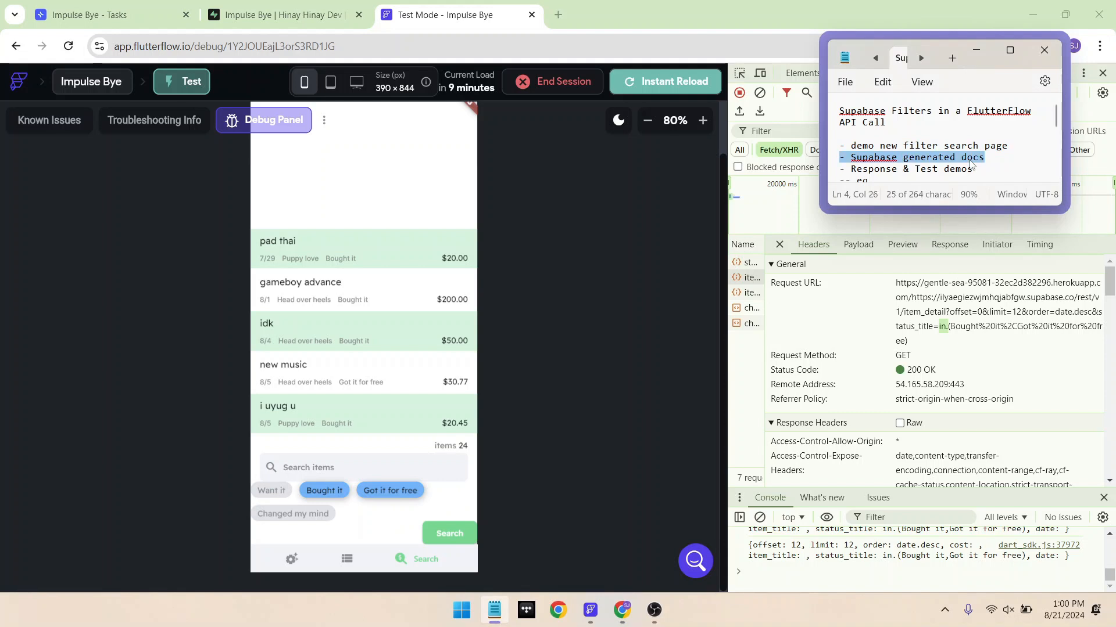
- Switch to Supabase, open the API docs for item_detail and highlight the JavaScript code sample for filtering
{"action": "left_click", "coordinate": [220, 8]}
{"action": "mouse_move", "coordinate": [26, 309]}
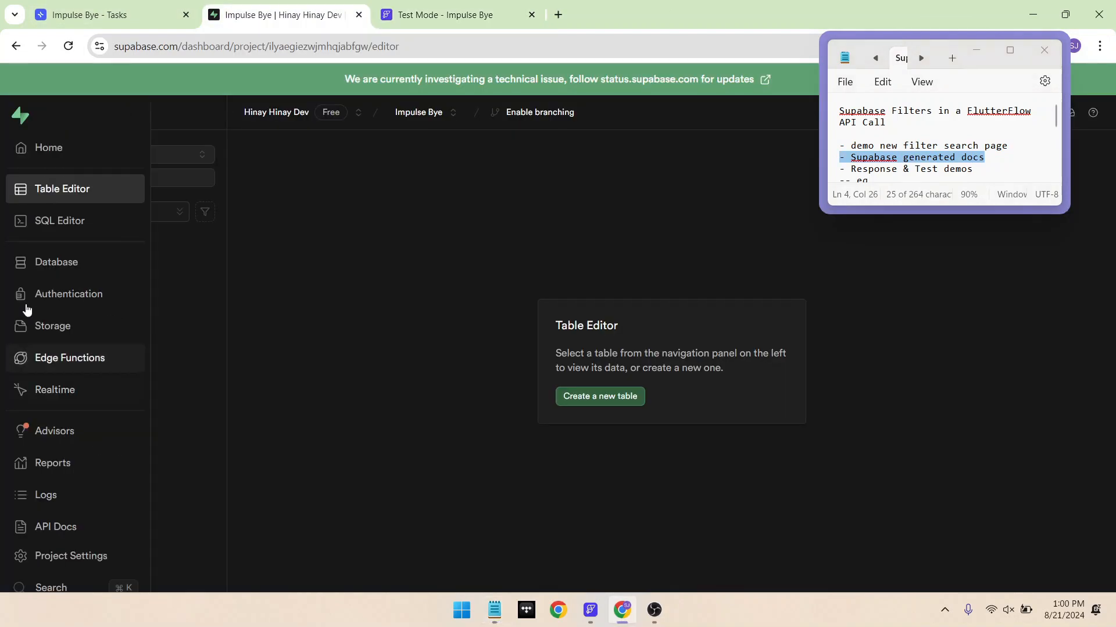
{"action": "left_click", "coordinate": [63, 542]}
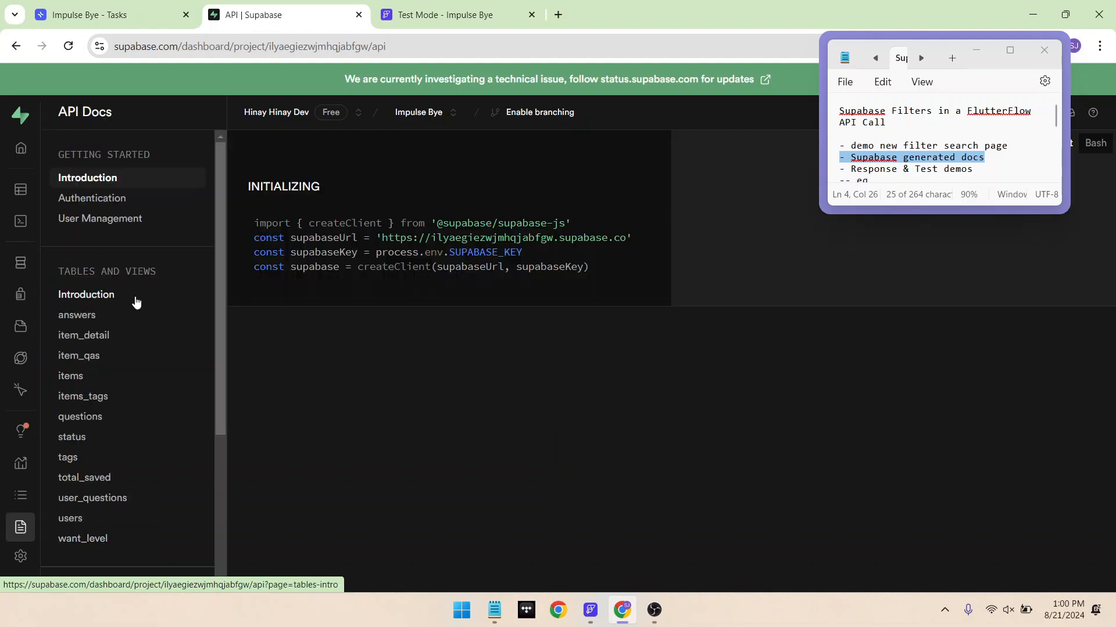
{"action": "left_click", "coordinate": [110, 337]}
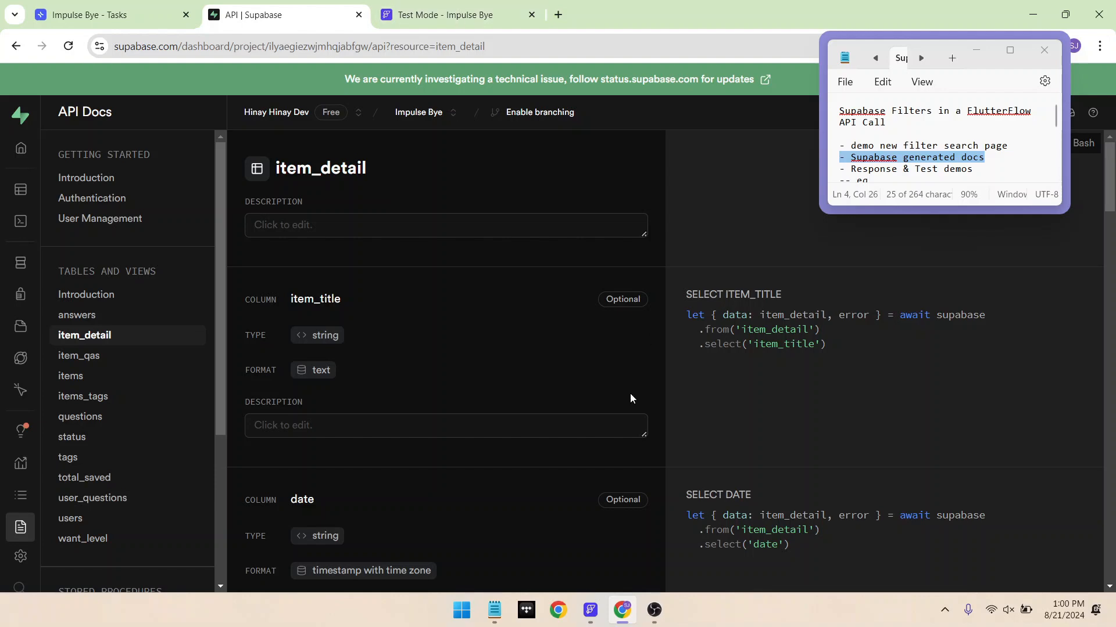
{"action": "scroll", "coordinate": [589, 476], "scroll_direction": "down", "scroll_amount": 5}
{"action": "scroll", "coordinate": [589, 476], "scroll_direction": "down", "scroll_amount": 15}
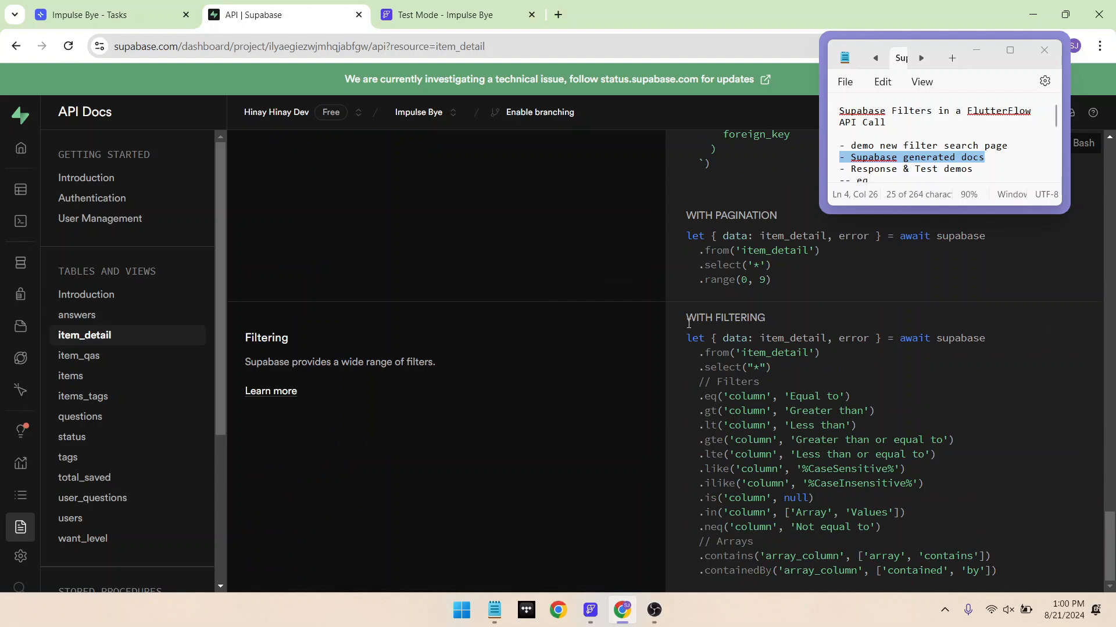
{"action": "left_click_drag", "start_coordinate": [684, 335], "coordinate": [1033, 572]}
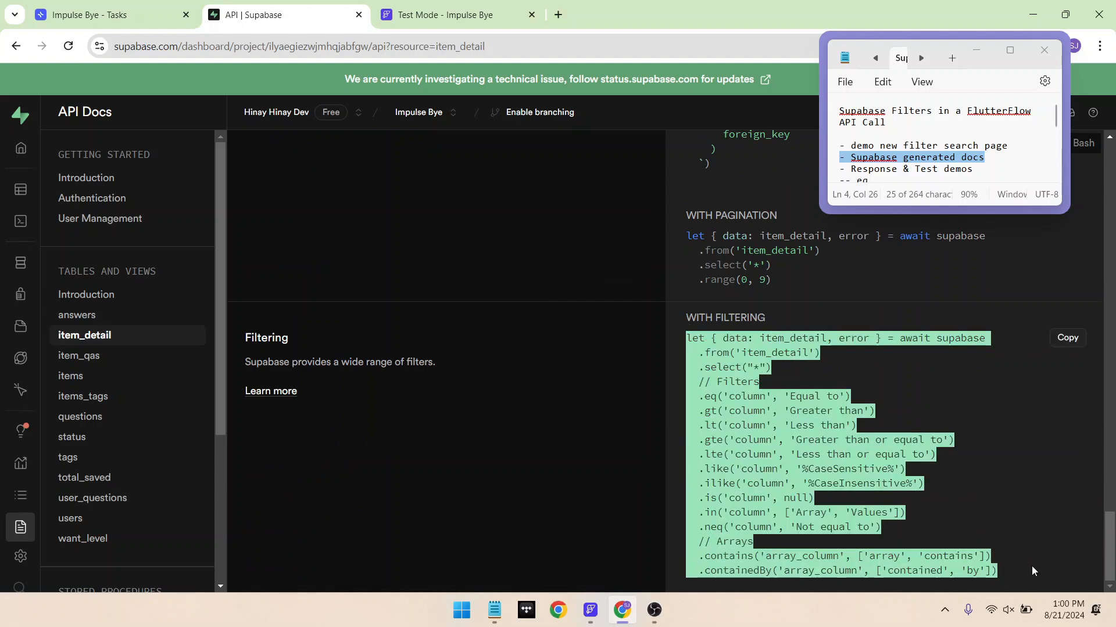
- Minimize the notes, show the docs' Bash version and highlight the filtering sample's URL and its id=eq.1 filter
{"action": "left_click", "coordinate": [978, 50]}
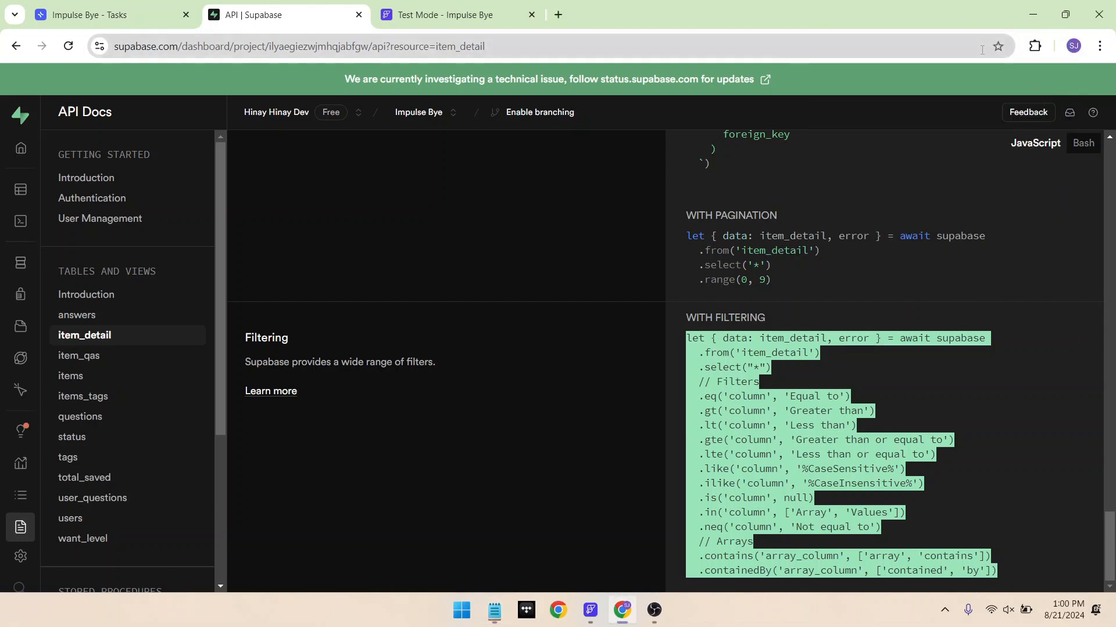
{"action": "left_click", "coordinate": [1081, 151]}
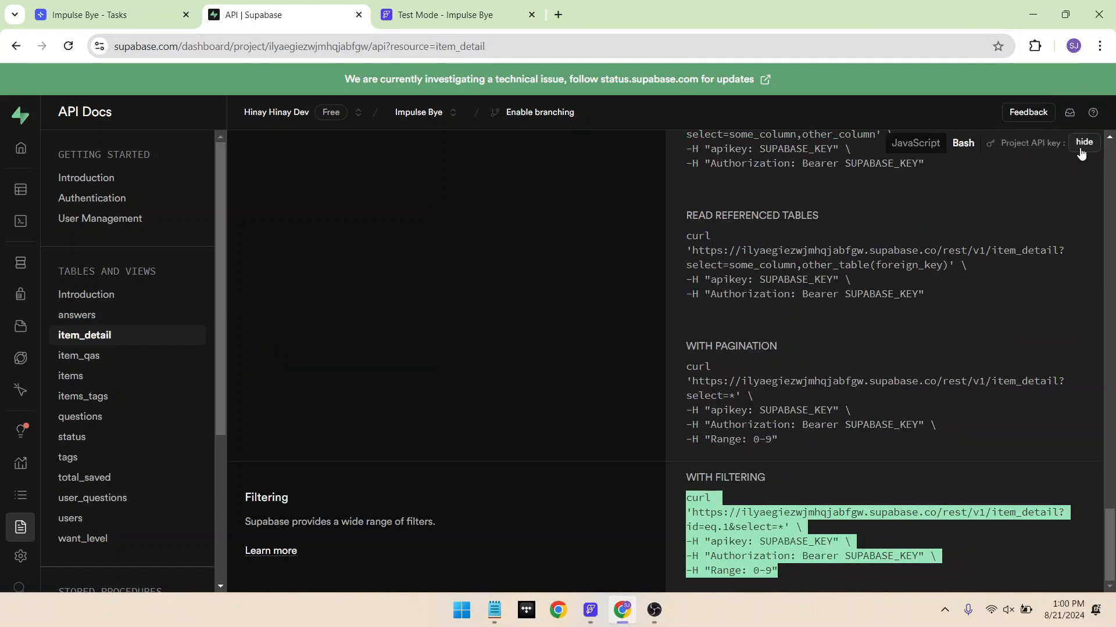
{"action": "right_click", "coordinate": [881, 522]}
{"action": "left_click", "coordinate": [791, 532]}
{"action": "left_click", "coordinate": [791, 531]}
{"action": "left_click_drag", "start_coordinate": [784, 527], "coordinate": [691, 512]}
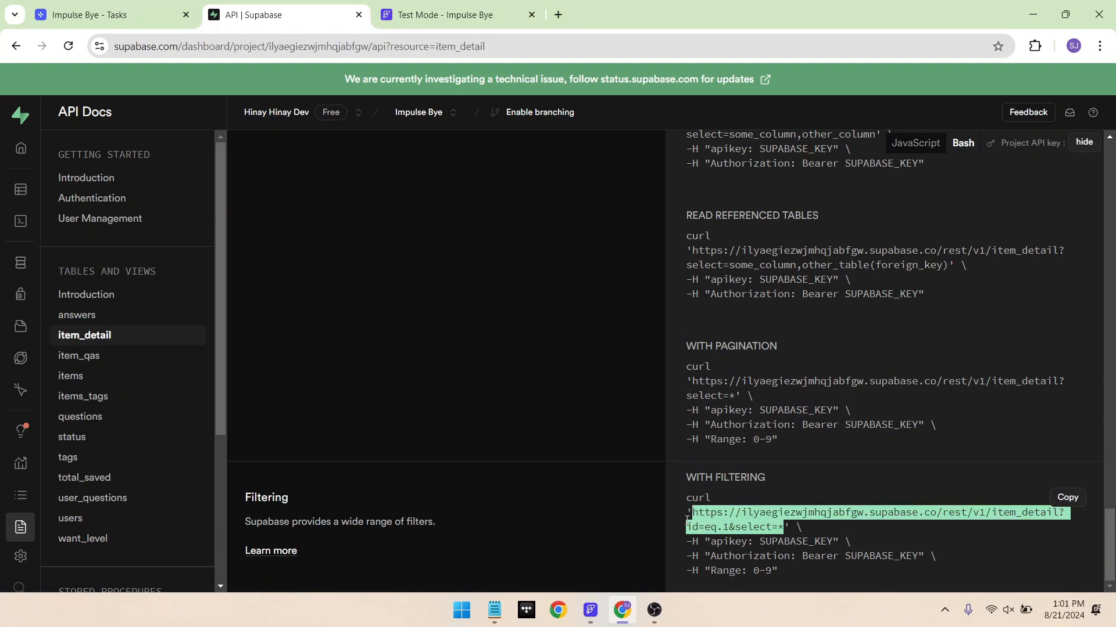
{"action": "left_click_drag", "start_coordinate": [687, 527], "coordinate": [730, 527]}
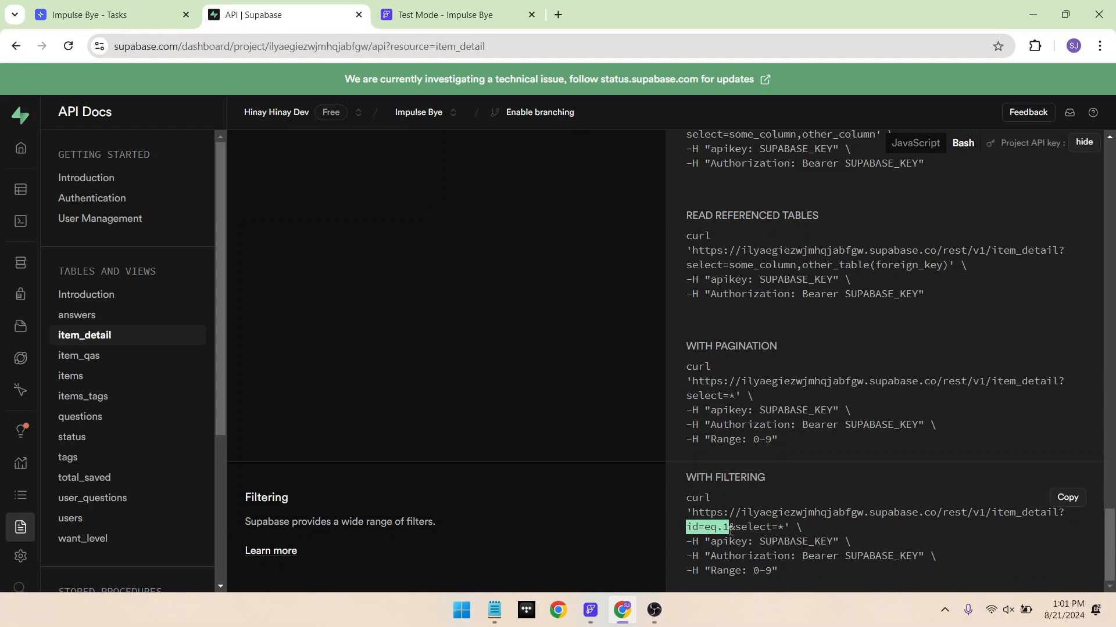
- Return the docs to JavaScript and highlight the list of available filters from eq through containedBy
{"action": "left_click", "coordinate": [919, 144]}
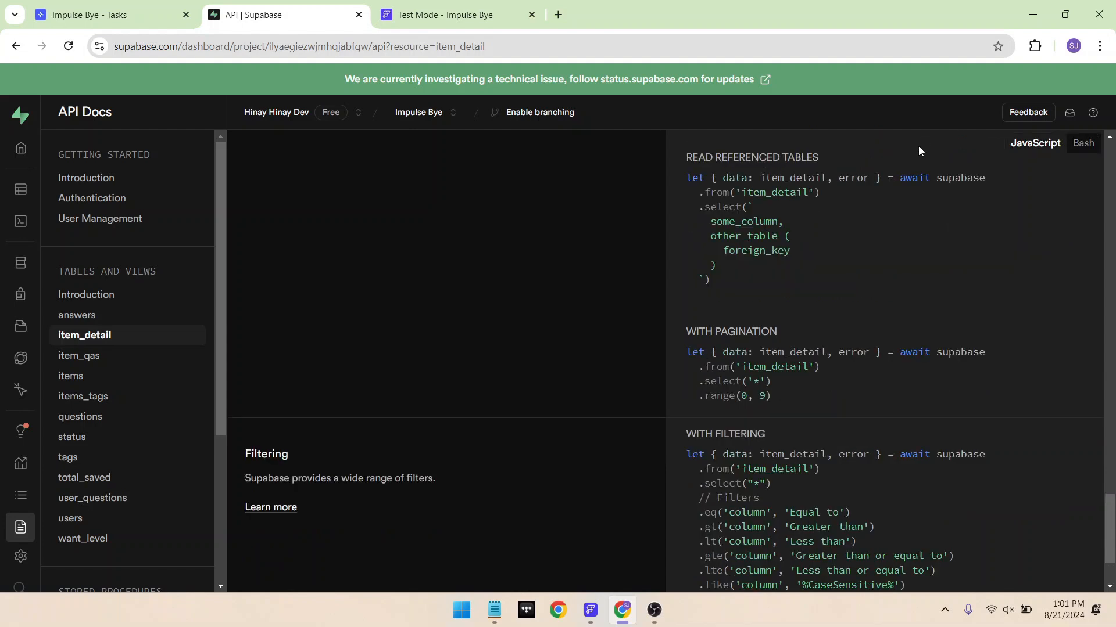
{"action": "scroll", "coordinate": [875, 509], "scroll_direction": "down", "scroll_amount": 2}
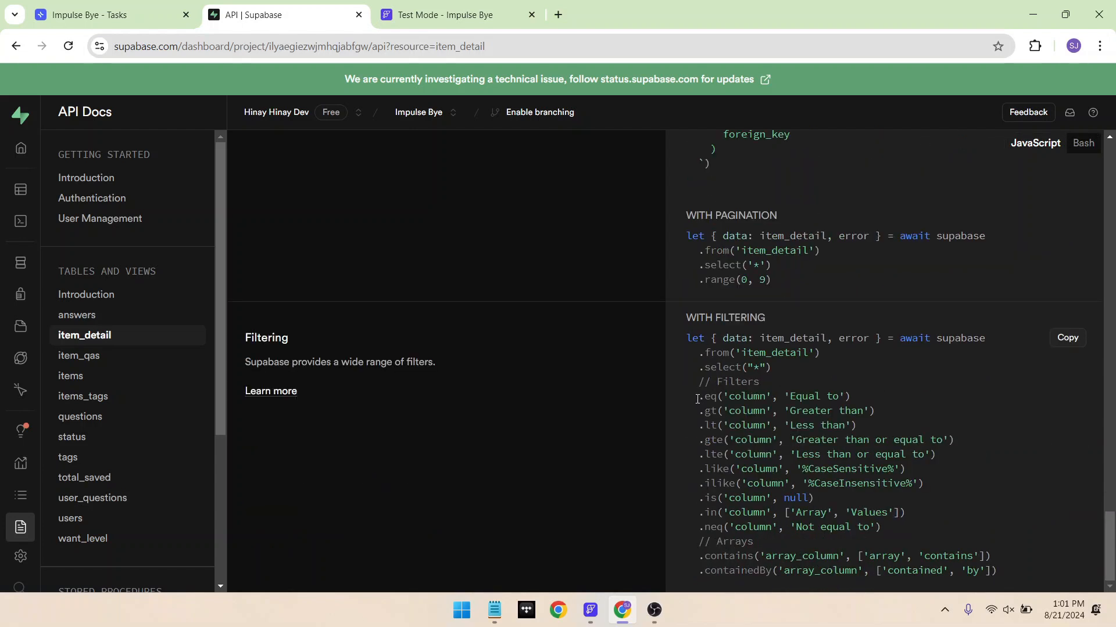
{"action": "left_click_drag", "start_coordinate": [697, 399], "coordinate": [927, 533]}
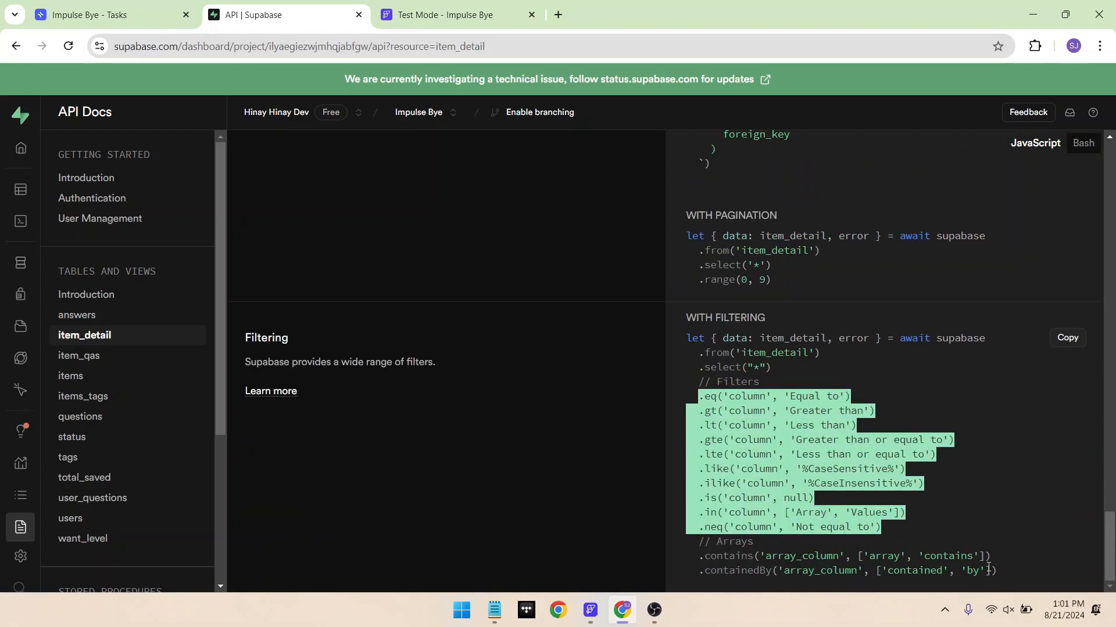
{"action": "left_click_drag", "start_coordinate": [993, 572], "coordinate": [688, 397]}
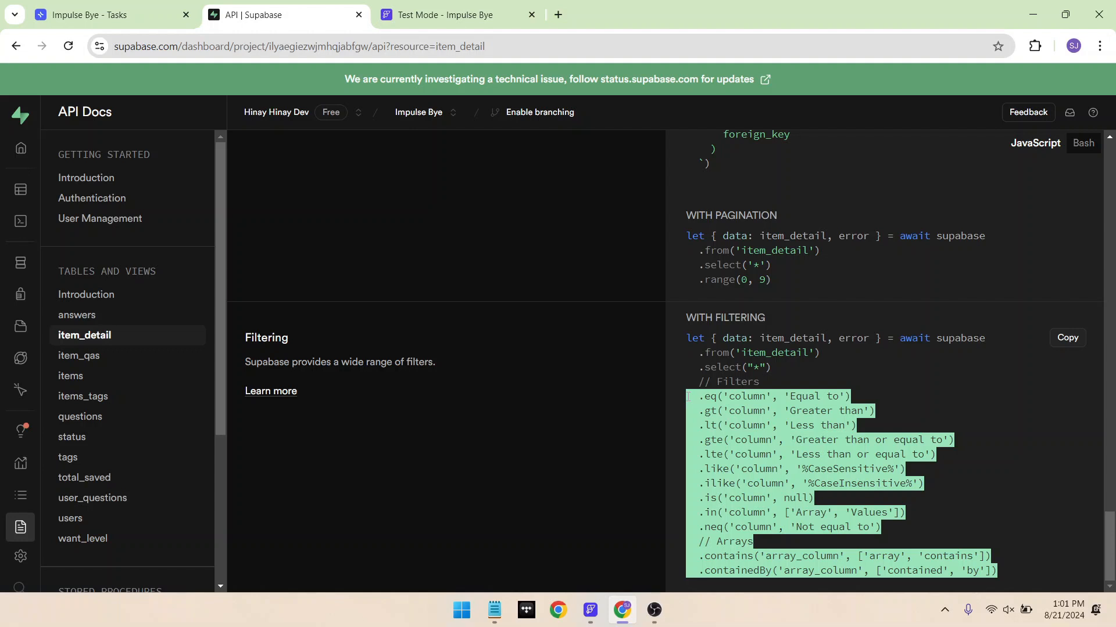
- Switch back to the notes and highlight the "Response & Test demos" line
{"action": "key", "text": "alt+Tab"}
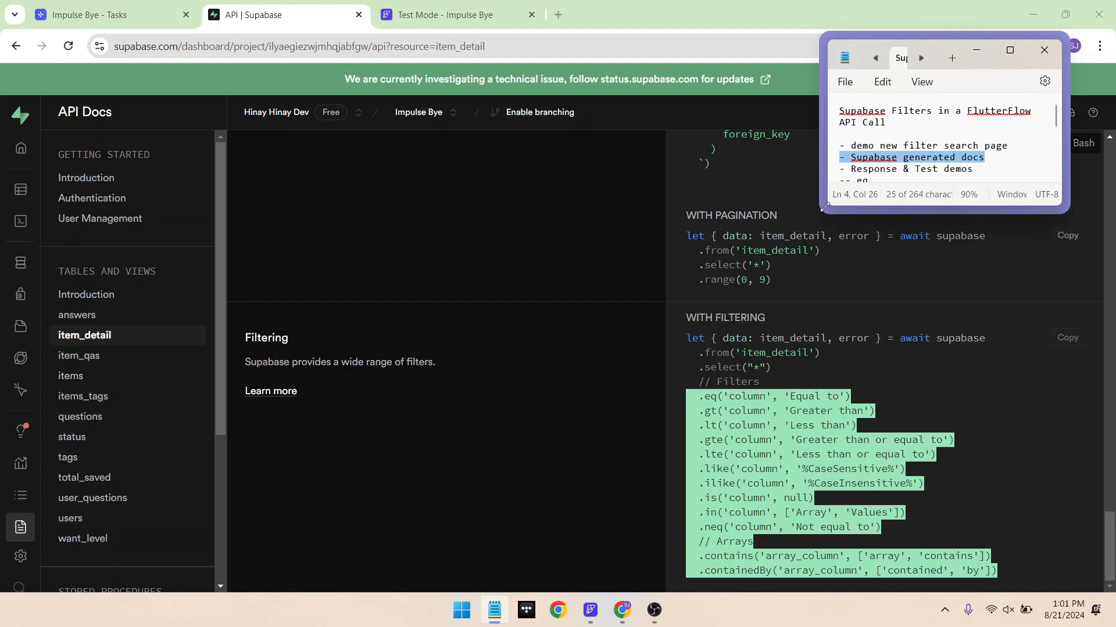
{"action": "triple_click", "coordinate": [909, 170]}
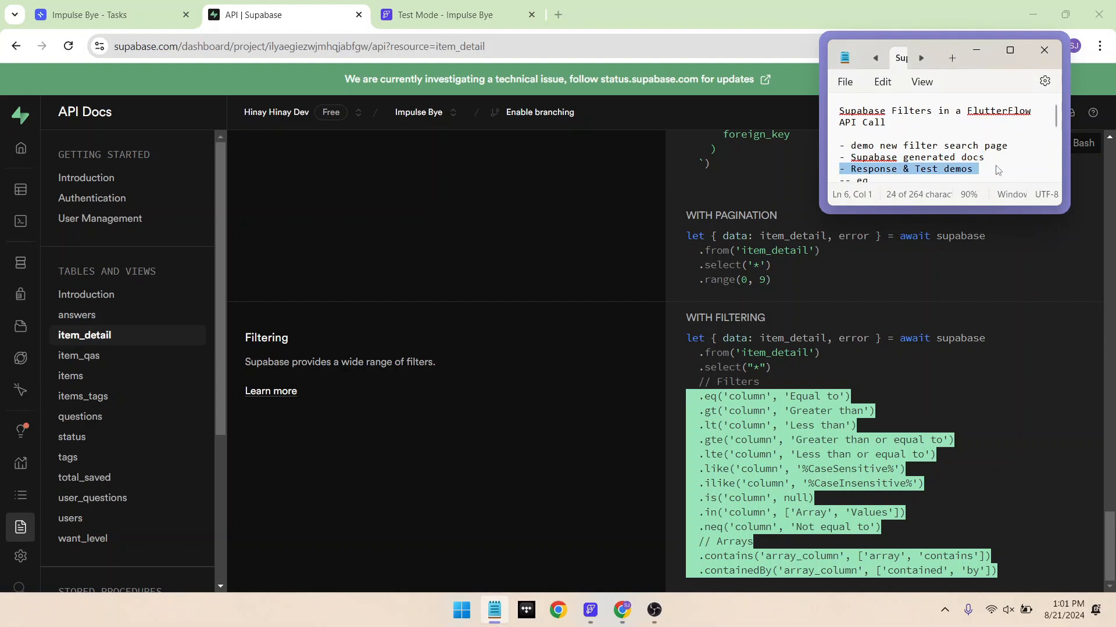
- Bring the filter list below "Response & Test demos" into view in the notes, keeping that line highlighted
{"action": "key", "text": "ctrl+plus"}
{"action": "key", "text": "ctrl+minus"}
{"action": "scroll", "coordinate": [997, 165], "scroll_direction": "down", "scroll_amount": 2}
{"action": "left_click", "coordinate": [852, 110], "text": "shift"}
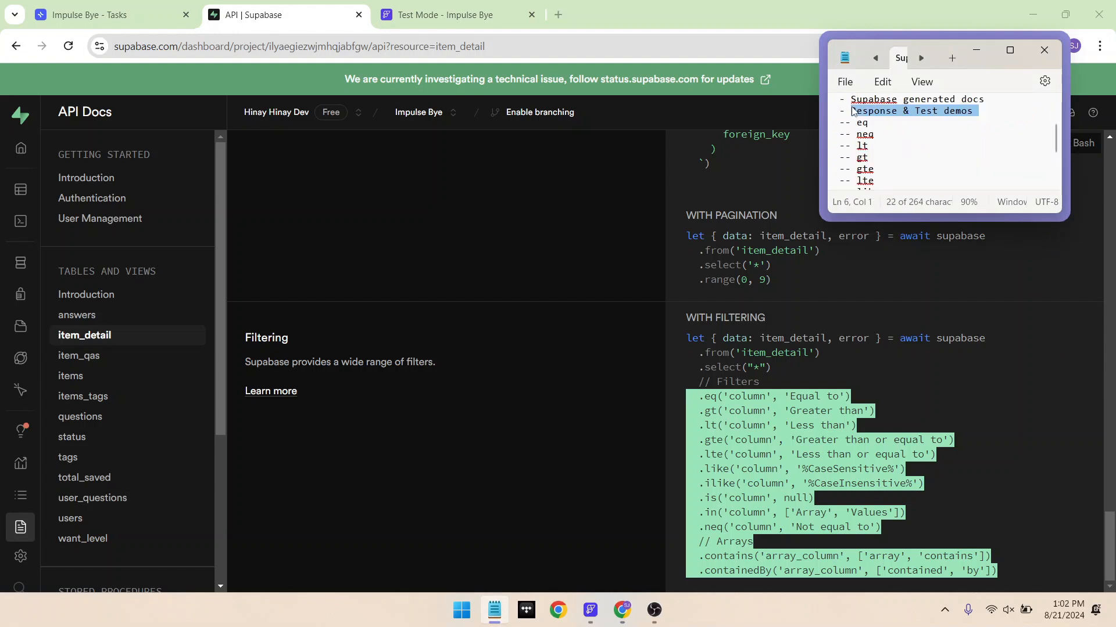
- Switch to FlutterFlow and show the query parameters in the call definition of Main Items List
{"action": "left_click", "coordinate": [590, 609]}
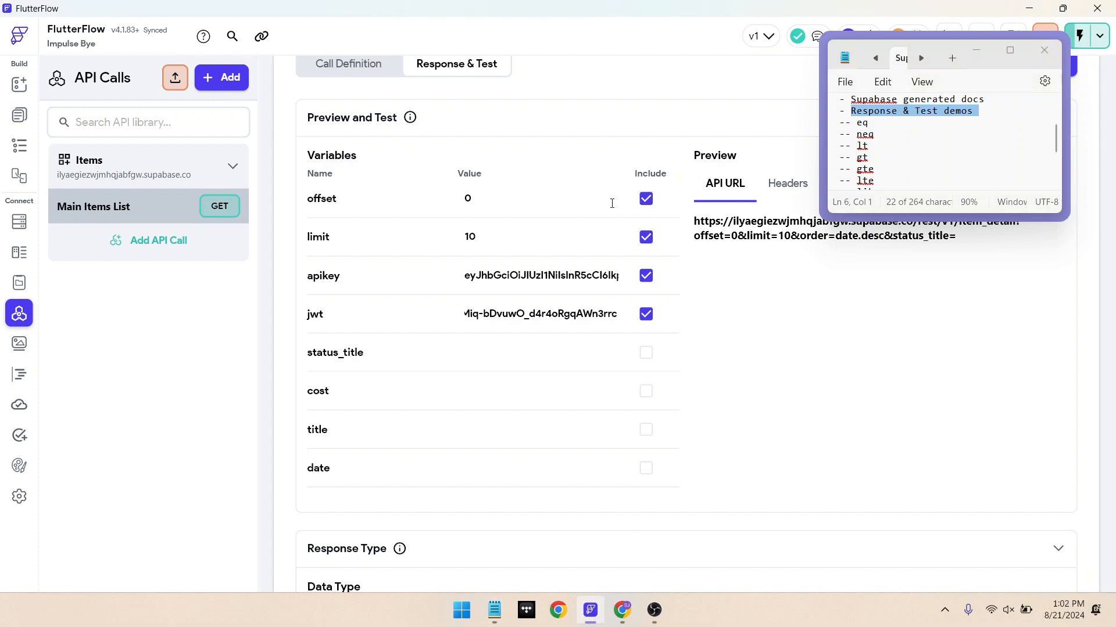
{"action": "scroll", "coordinate": [568, 210], "scroll_direction": "up", "scroll_amount": 2}
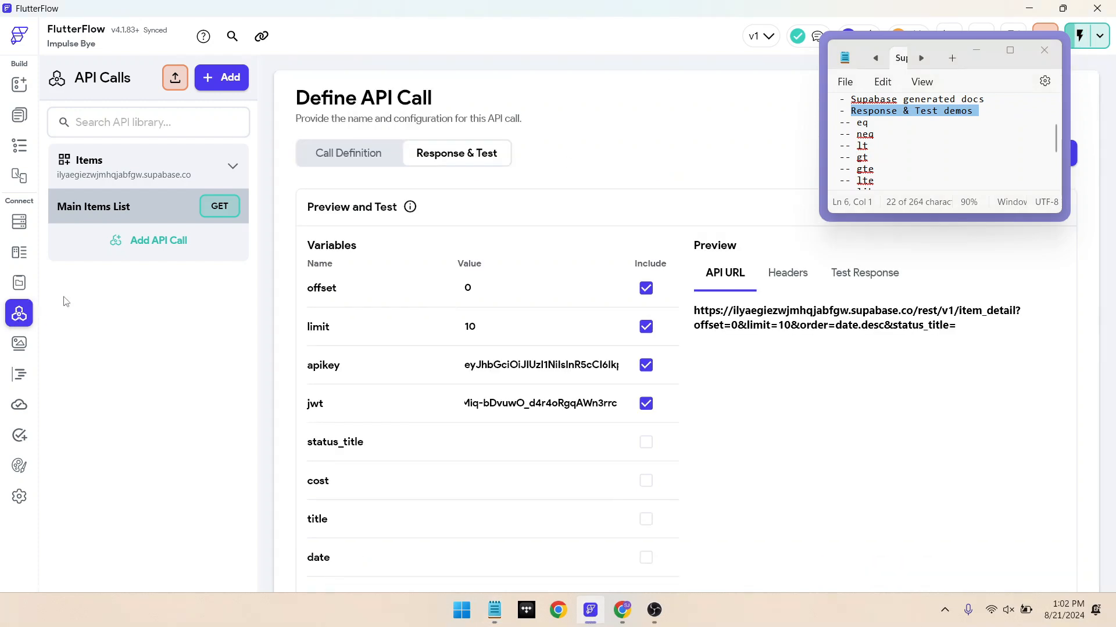
{"action": "left_click", "coordinate": [348, 153]}
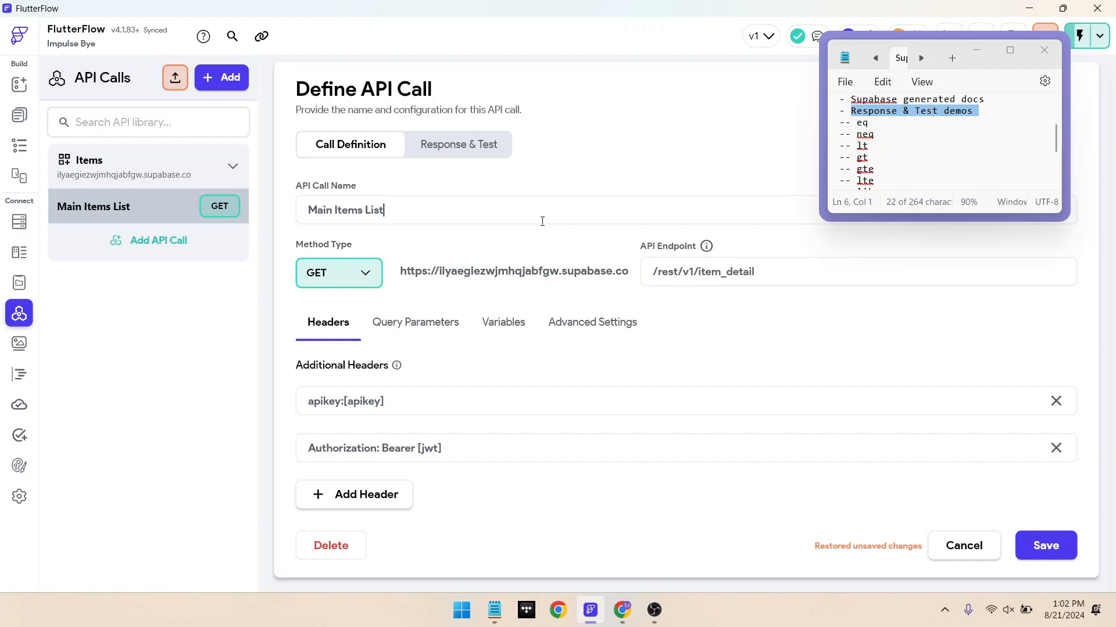
{"action": "left_click", "coordinate": [418, 319]}
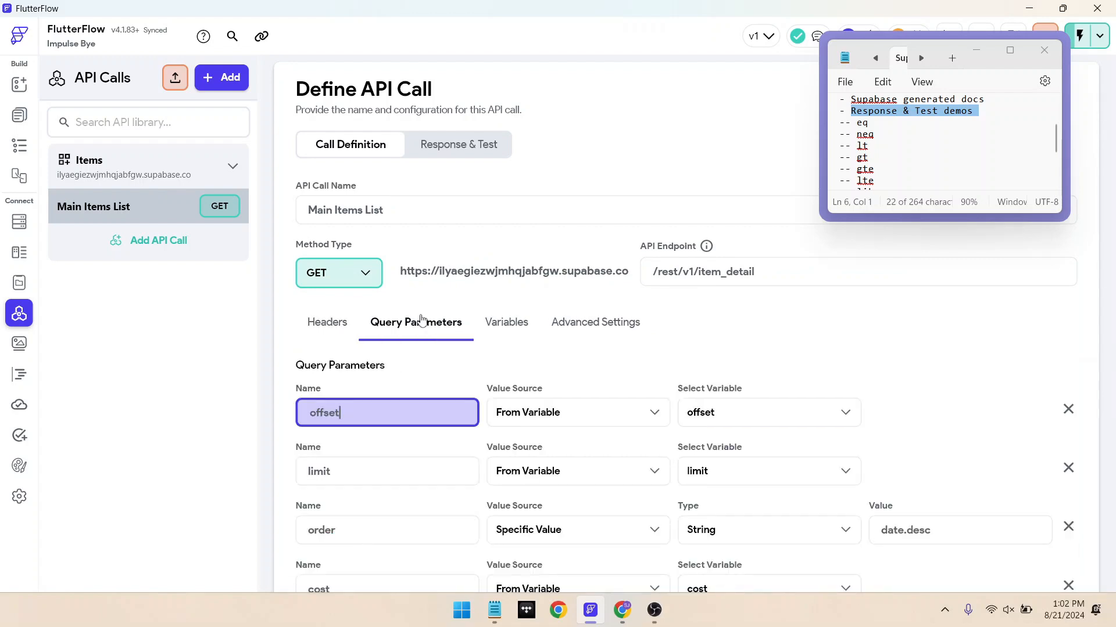
{"action": "left_click", "coordinate": [507, 328]}
{"action": "left_click", "coordinate": [417, 297]}
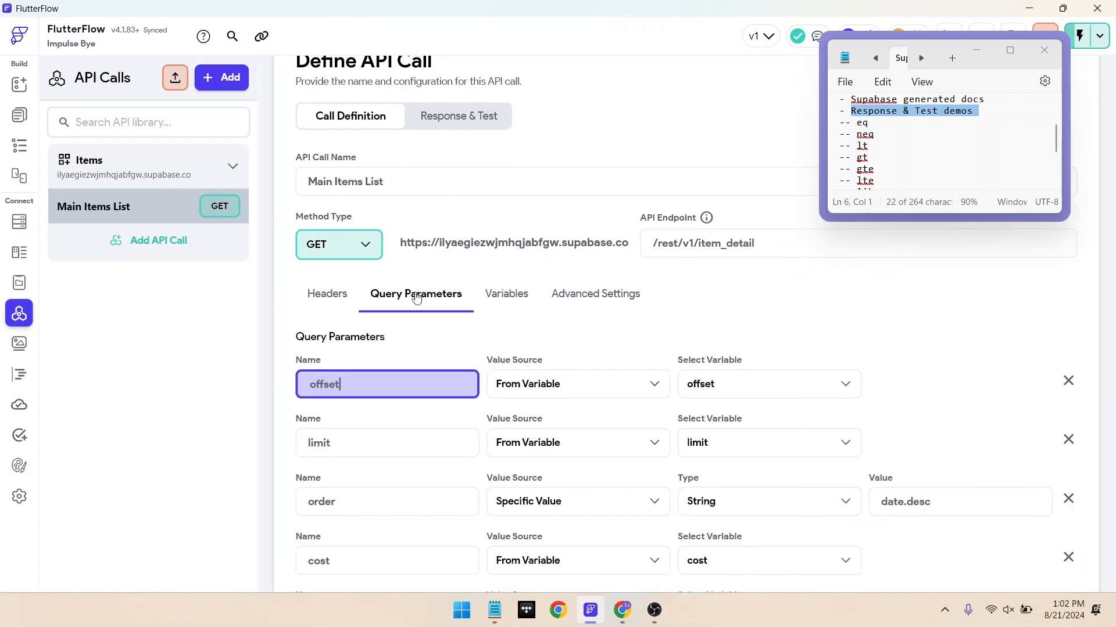
- Check the test app's item_detail request URL in Chrome and return to the API call's variables in FlutterFlow
{"action": "key", "text": "alt+Tab"}
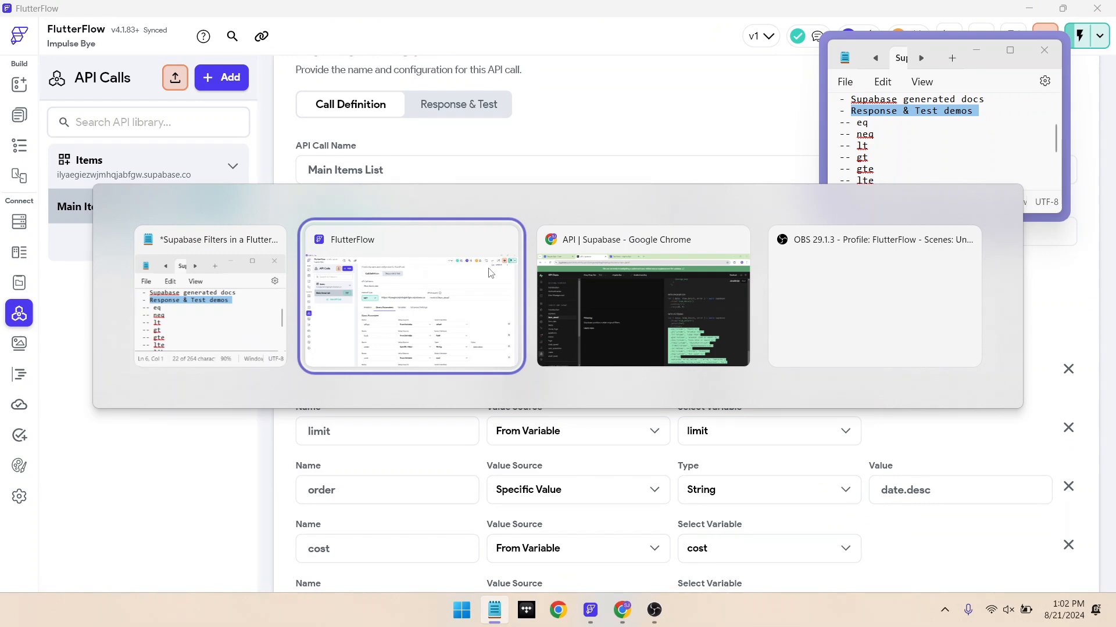
{"action": "key", "text": "alt+Tab"}
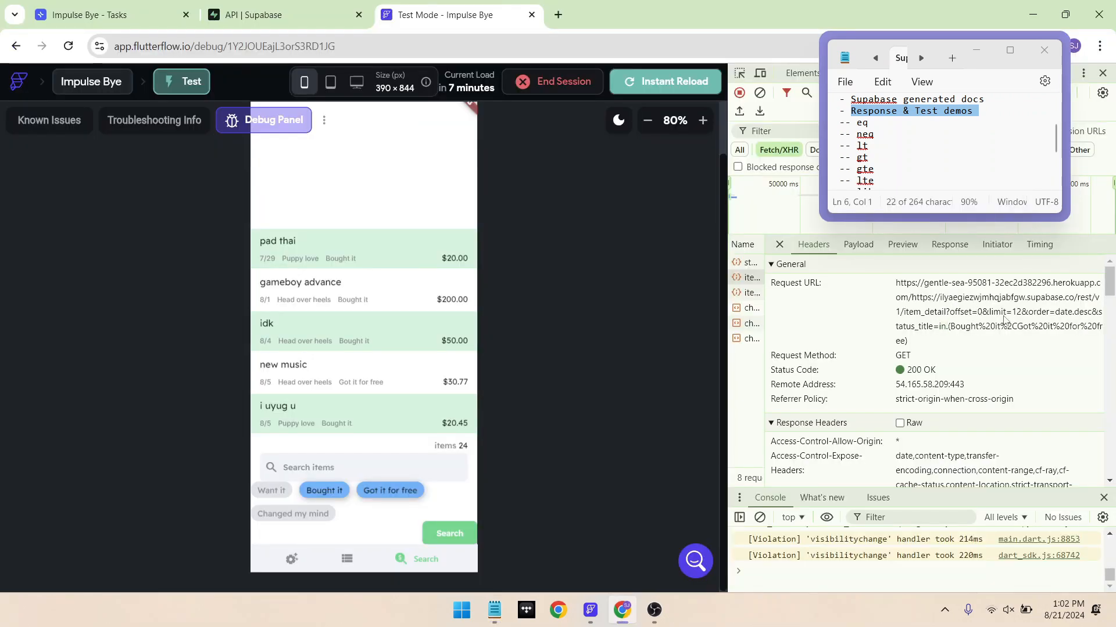
{"action": "key", "text": "alt+Tab"}
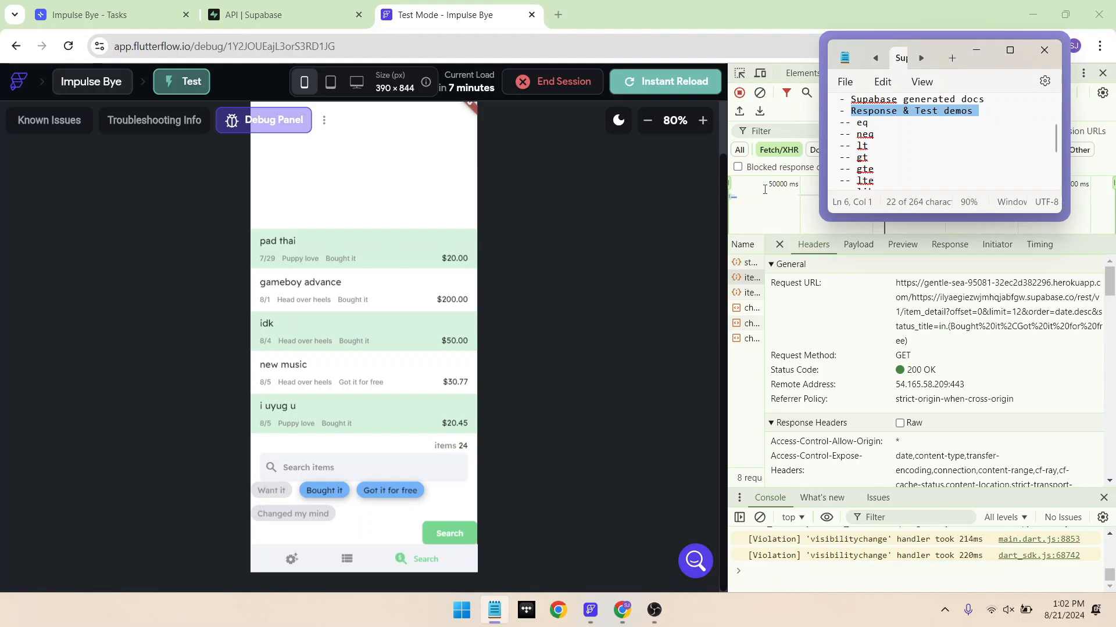
{"action": "key", "text": "alt+Tab"}
{"action": "left_click", "coordinate": [510, 290]}
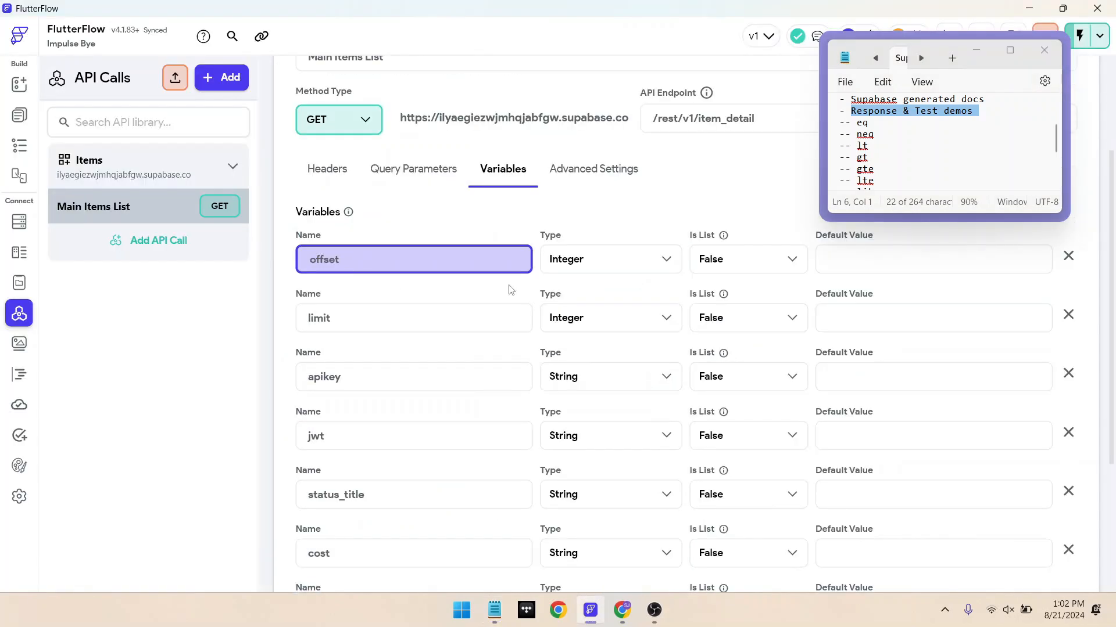
- Show the call's query parameters and highlight the cost and item_title parameter names
{"action": "left_click", "coordinate": [431, 174]}
{"action": "scroll", "coordinate": [419, 237], "scroll_direction": "down", "scroll_amount": 2}
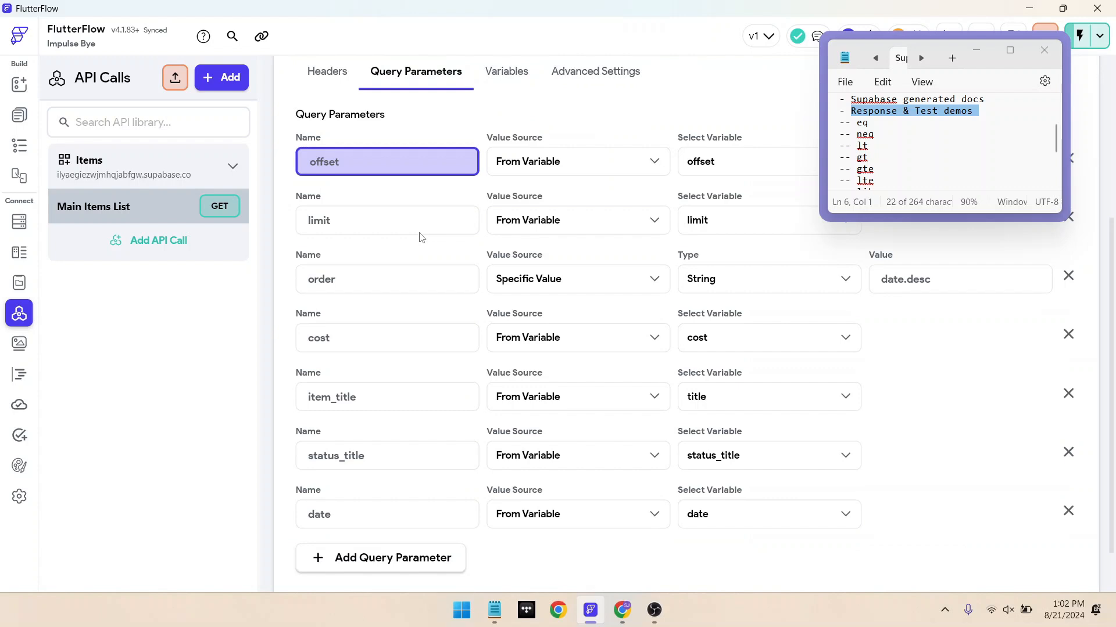
{"action": "scroll", "coordinate": [421, 237], "scroll_direction": "down", "scroll_amount": 1}
{"action": "left_click", "coordinate": [307, 288]}
{"action": "double_click", "coordinate": [308, 287]}
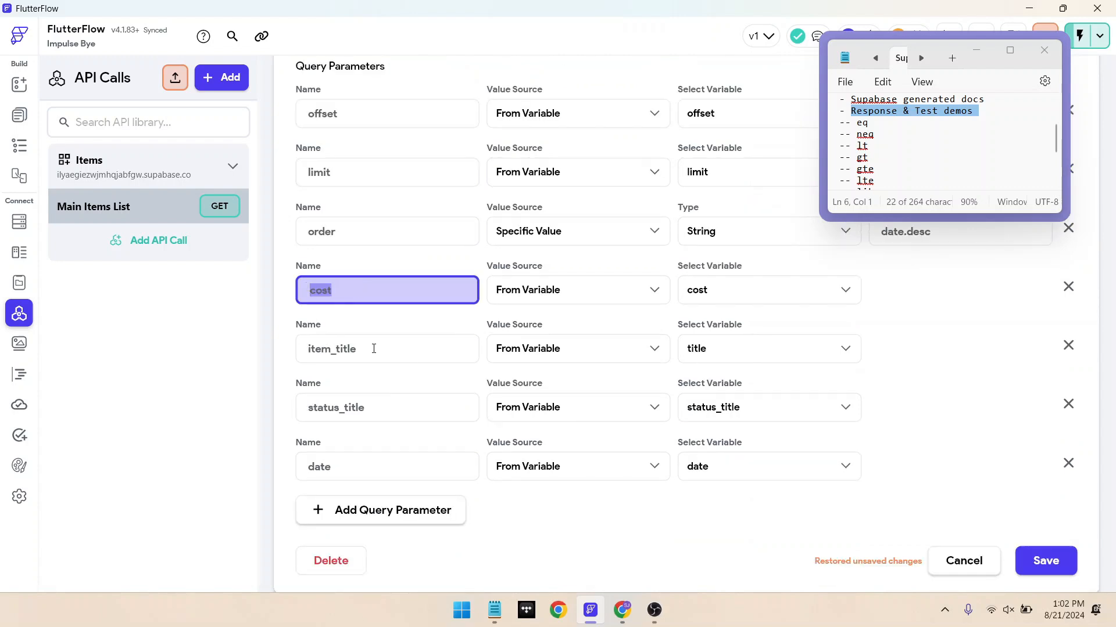
{"action": "double_click", "coordinate": [305, 350]}
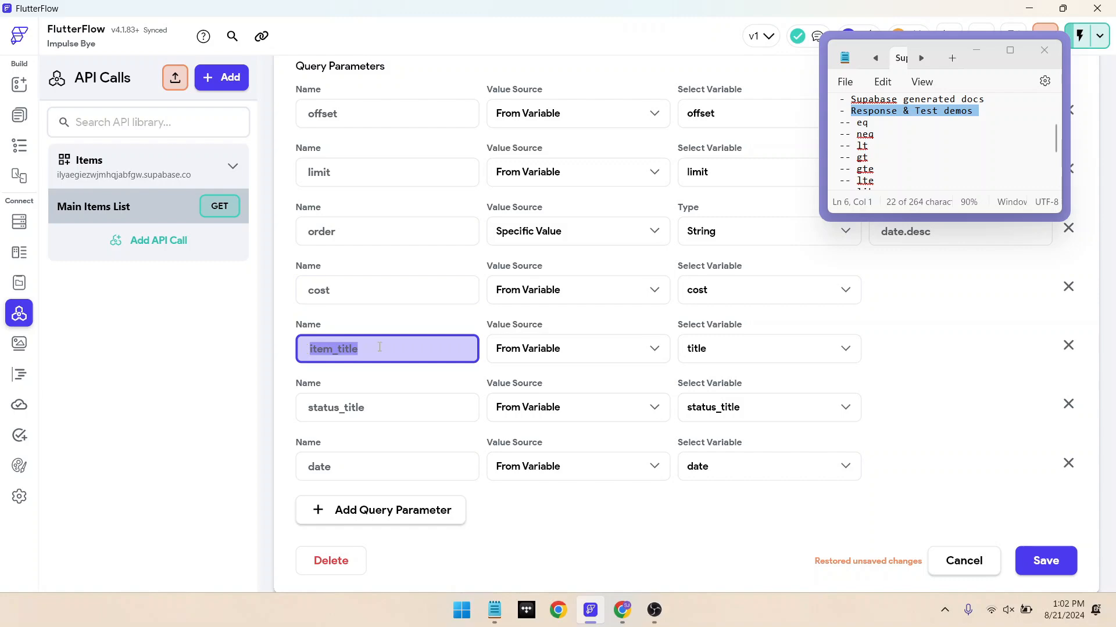
- Switch to Supabase, open item_detail in the Table Editor and look through its columns
{"action": "key", "text": "alt+Tab"}
{"action": "key", "text": "alt+Tab"}
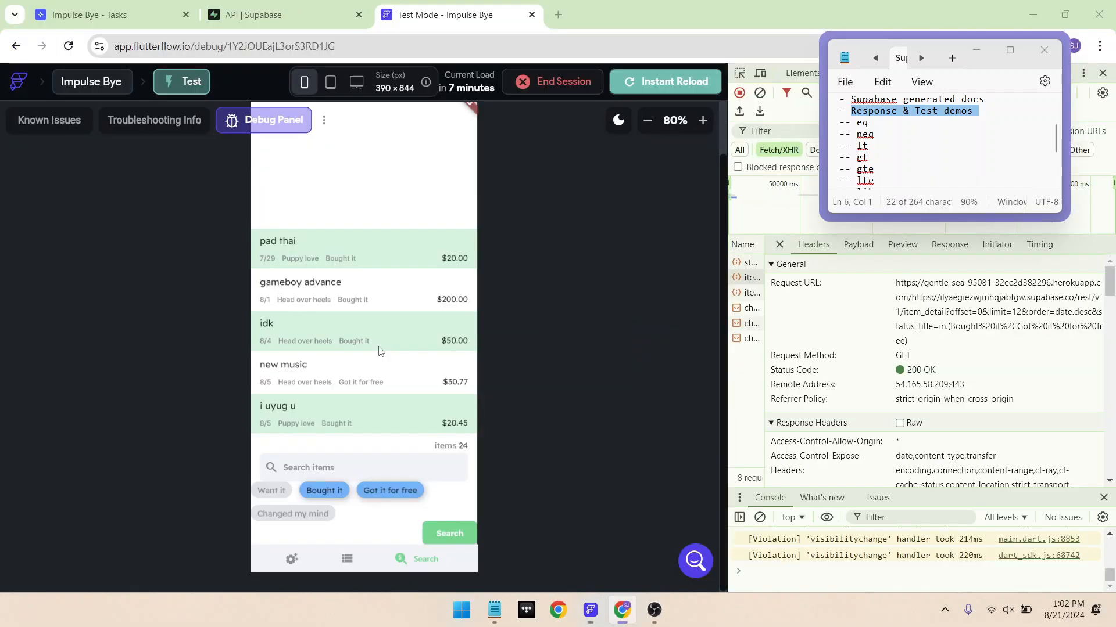
{"action": "key", "text": "ctrl+shift+Tab"}
{"action": "left_click", "coordinate": [33, 194]}
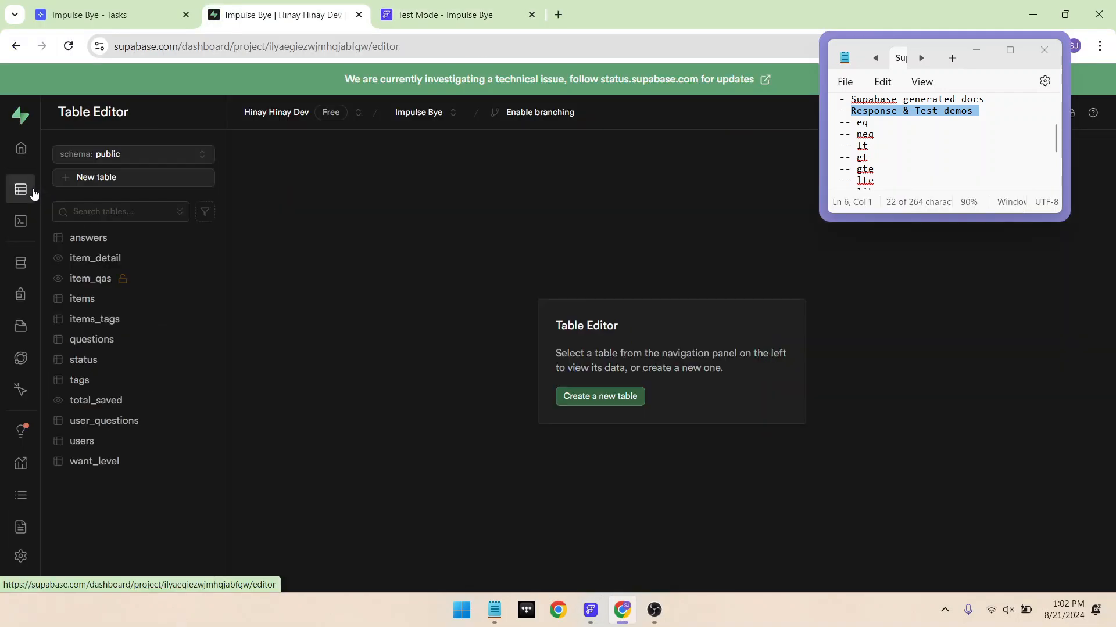
{"action": "left_click", "coordinate": [108, 260]}
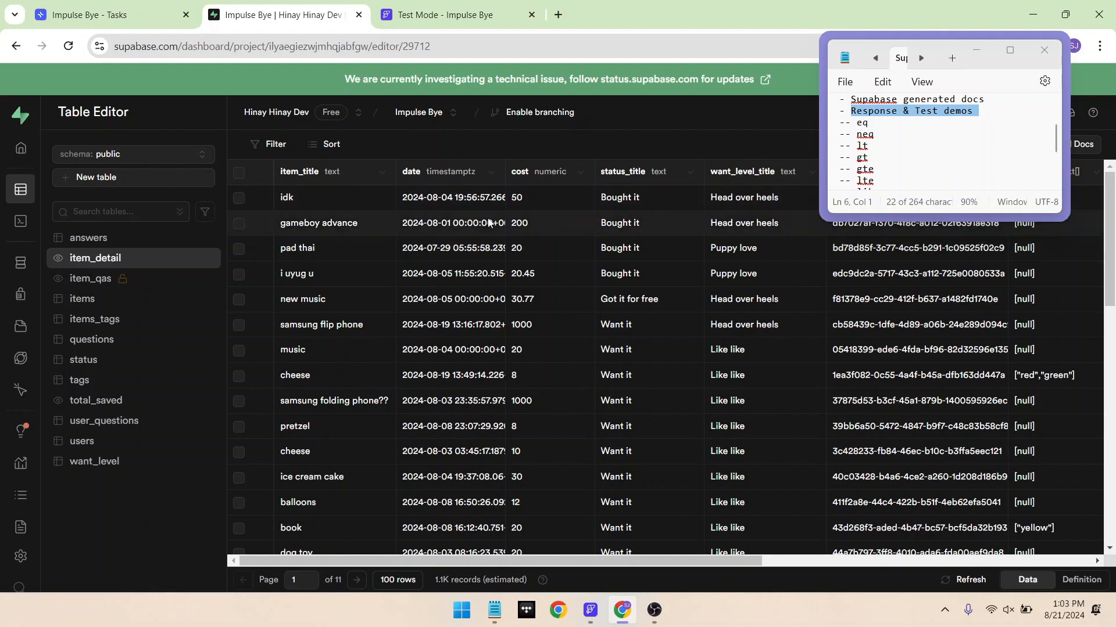
{"action": "scroll", "coordinate": [616, 220], "scroll_direction": "right", "scroll_amount": 2}
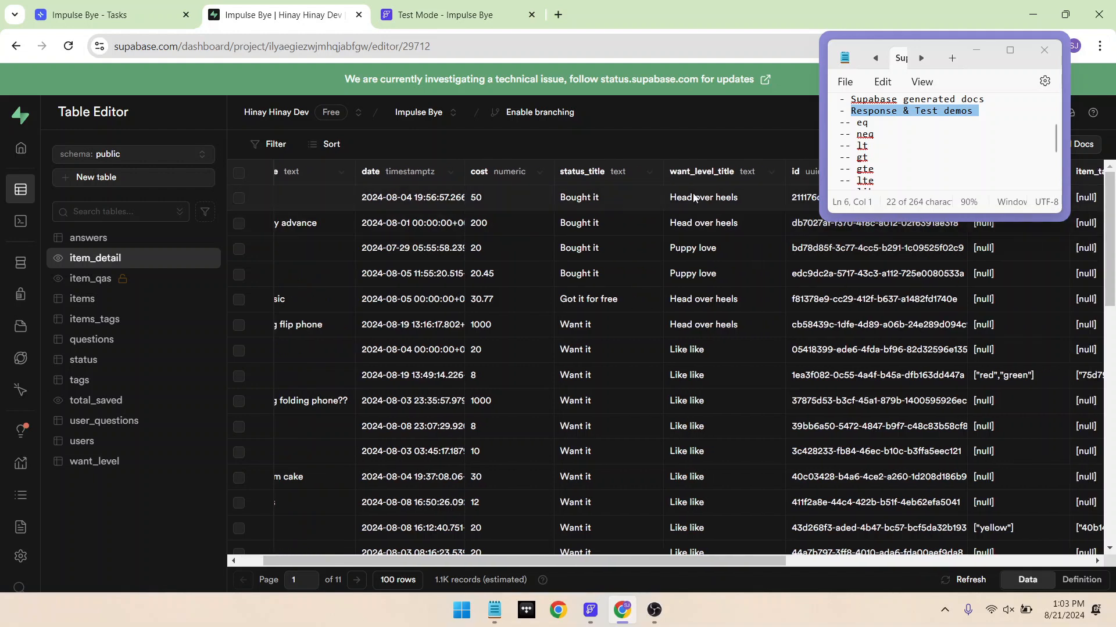
{"action": "scroll", "coordinate": [694, 197], "scroll_direction": "right", "scroll_amount": 5}
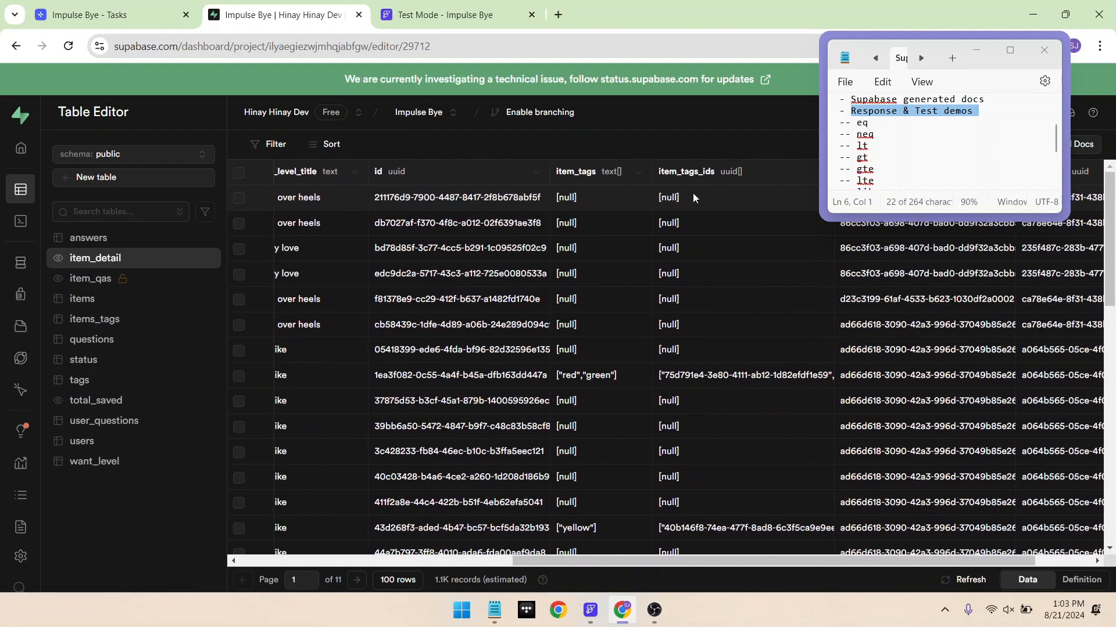
{"action": "scroll", "coordinate": [693, 198], "scroll_direction": "left", "scroll_amount": 5}
- Switch back to FlutterFlow and highlight the status_title query parameter name
{"action": "key", "text": "alt+Tab"}
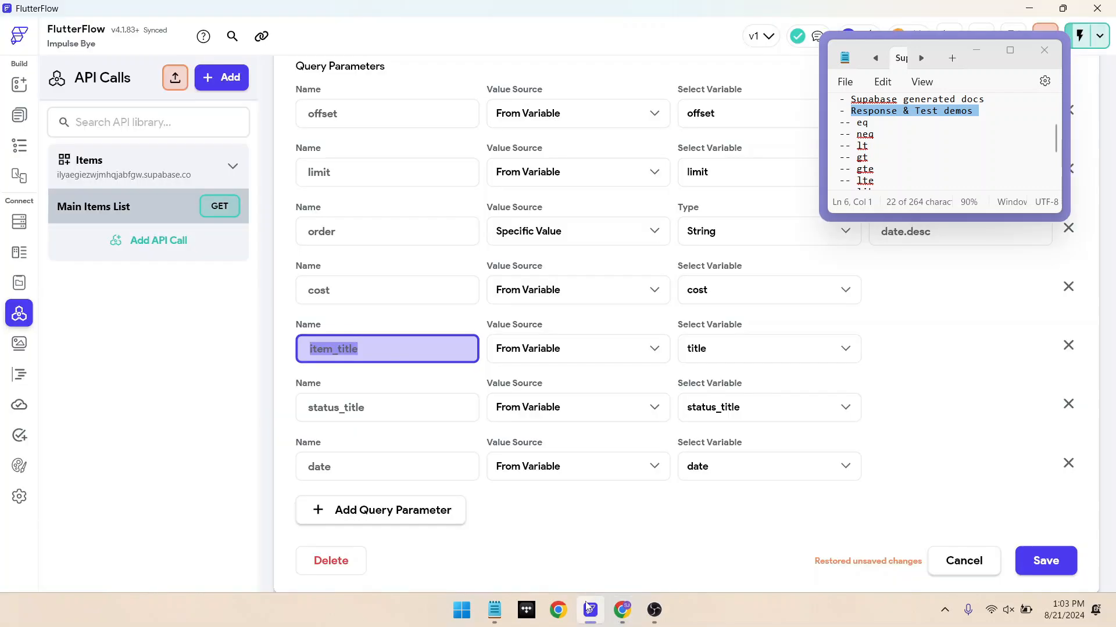
{"action": "left_click", "coordinate": [390, 413]}
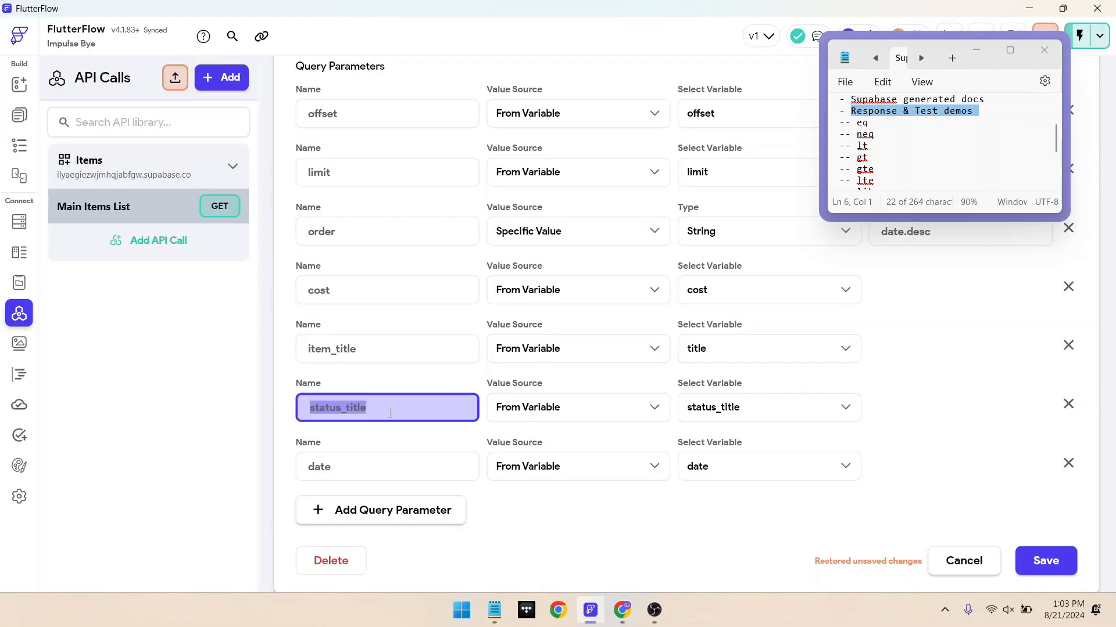
{"action": "scroll", "coordinate": [452, 388], "scroll_direction": "up", "scroll_amount": 5}
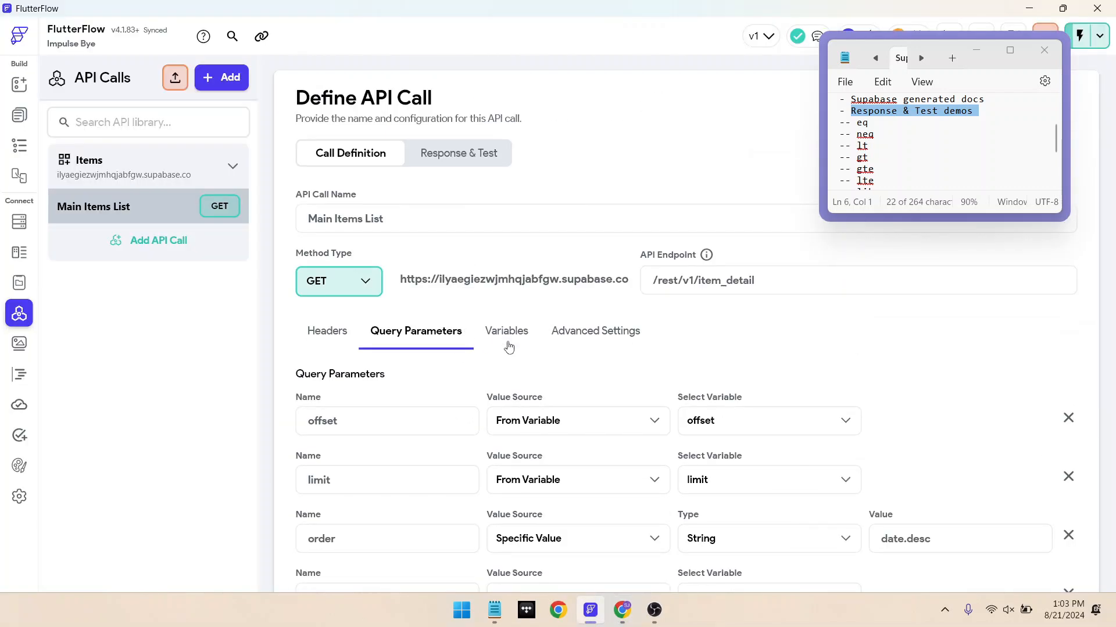
- Review the API call's variables, including status_title, and show its advanced settings
{"action": "left_click", "coordinate": [507, 344]}
{"action": "scroll", "coordinate": [509, 345], "scroll_direction": "down", "scroll_amount": 6}
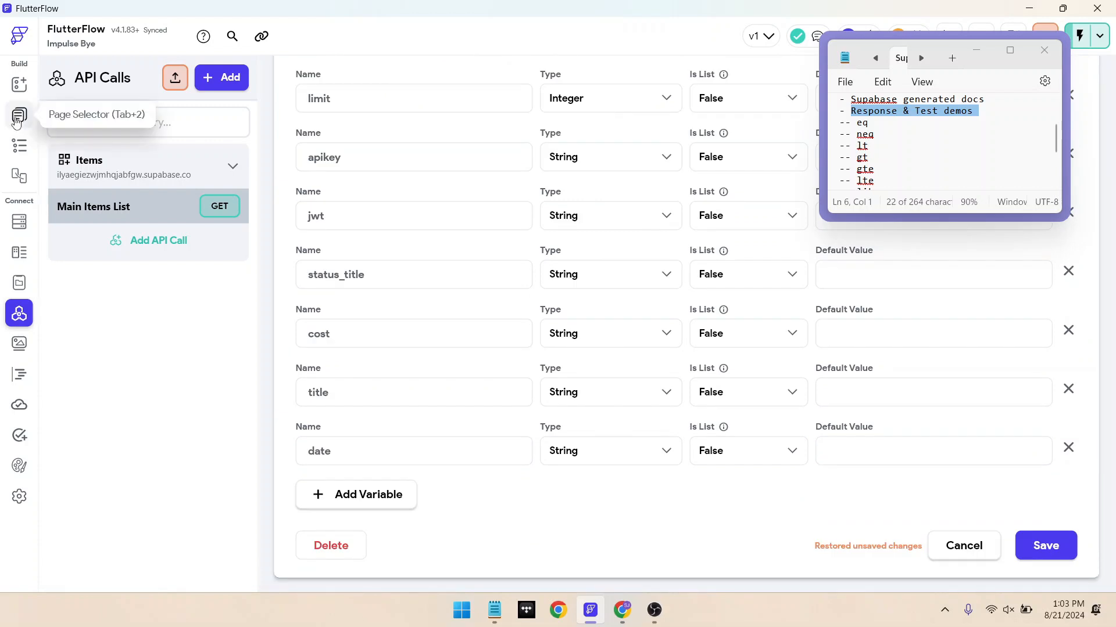
{"action": "scroll", "coordinate": [416, 221], "scroll_direction": "up", "scroll_amount": 1}
{"action": "right_click", "coordinate": [457, 306]}
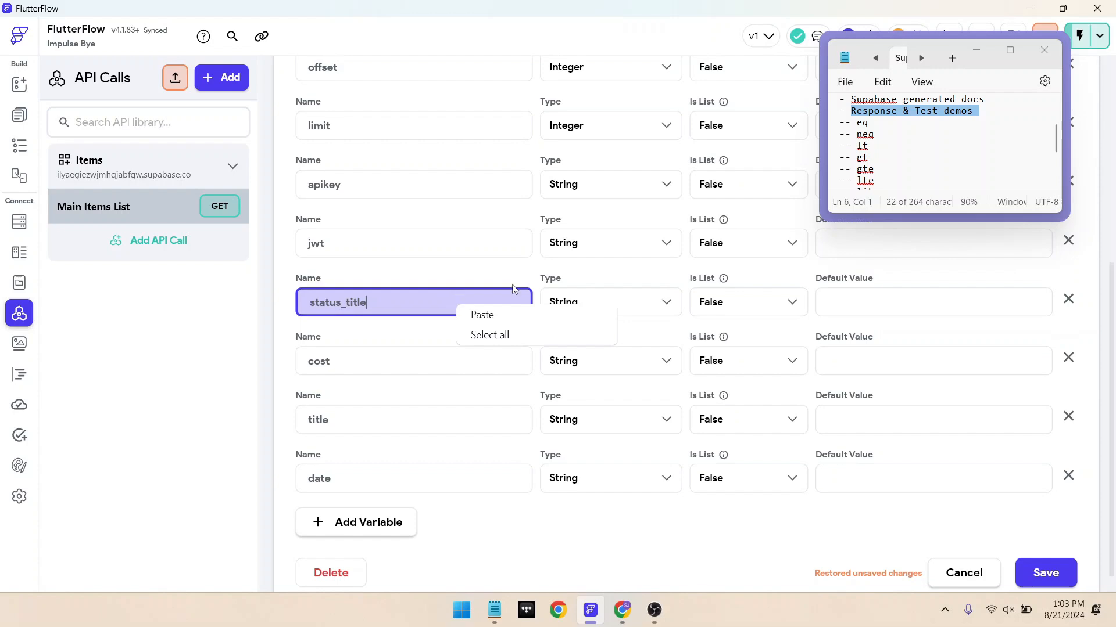
{"action": "scroll", "coordinate": [512, 289], "scroll_direction": "up", "scroll_amount": 3}
{"action": "left_click", "coordinate": [606, 158]}
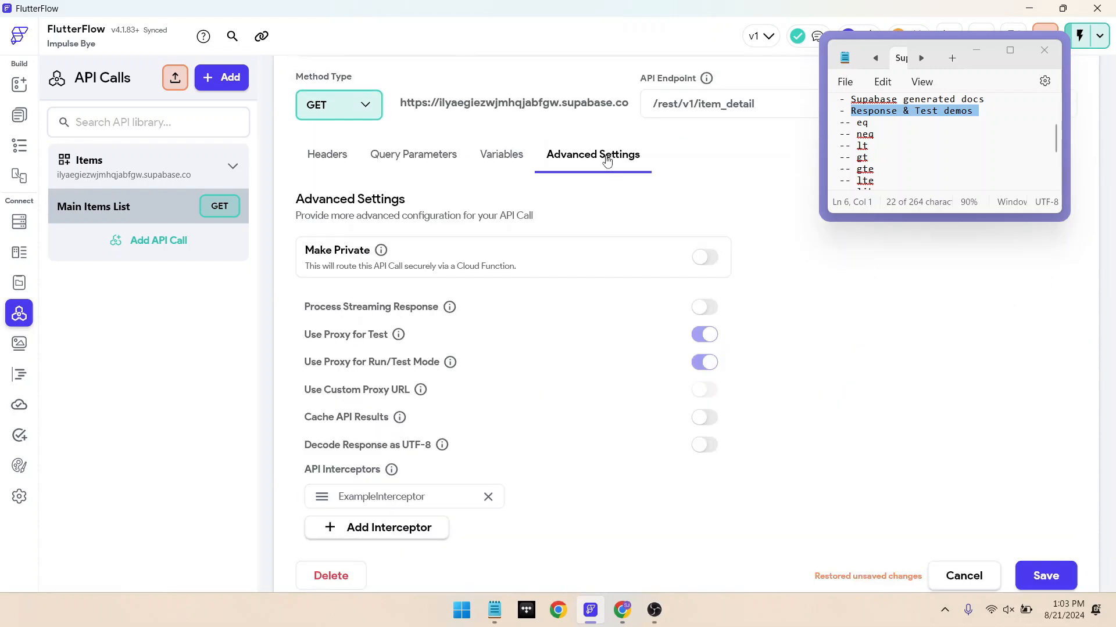
- Add the line "<filter>.<value>" beneath "Response & Test demos" in the notes
{"action": "left_click", "coordinate": [1002, 118]}
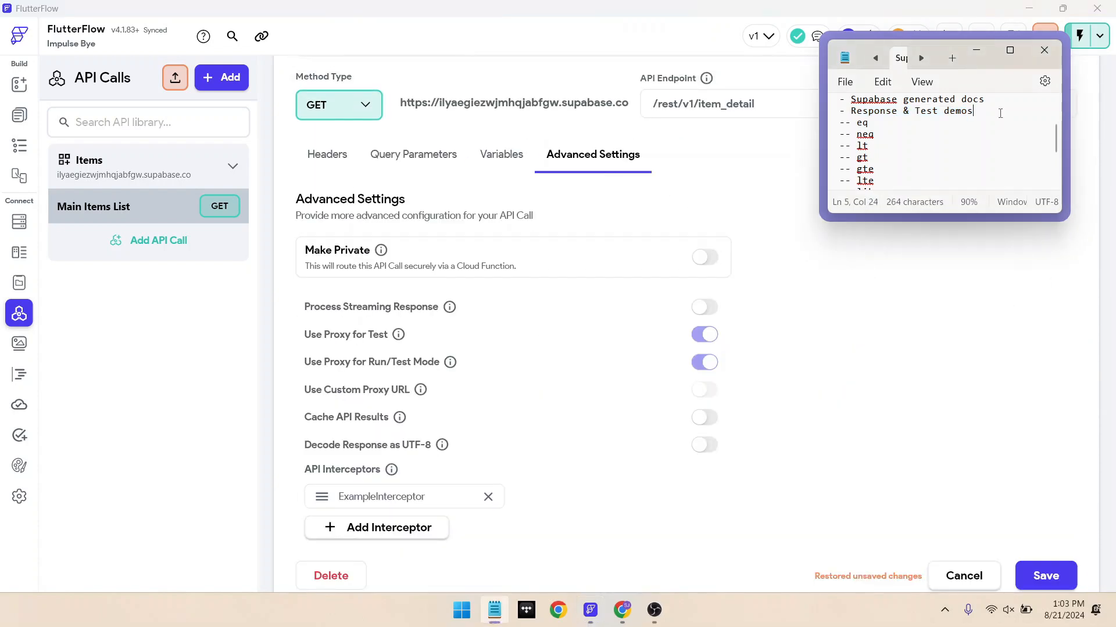
{"action": "key", "text": "Return"}
{"action": "type", "text": "<filter>.<value>"}
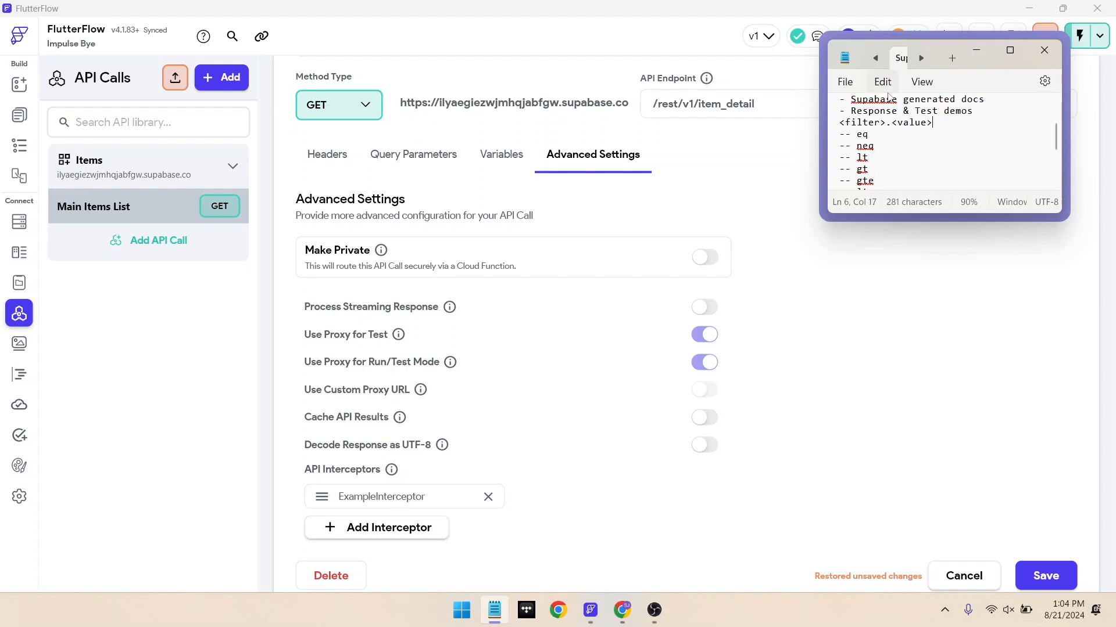
- Return to FlutterFlow, open Response & Test for Main Items List and examine the test variables and URL preview
{"action": "left_click", "coordinate": [587, 302]}
{"action": "scroll", "coordinate": [587, 302], "scroll_direction": "up", "scroll_amount": 3}
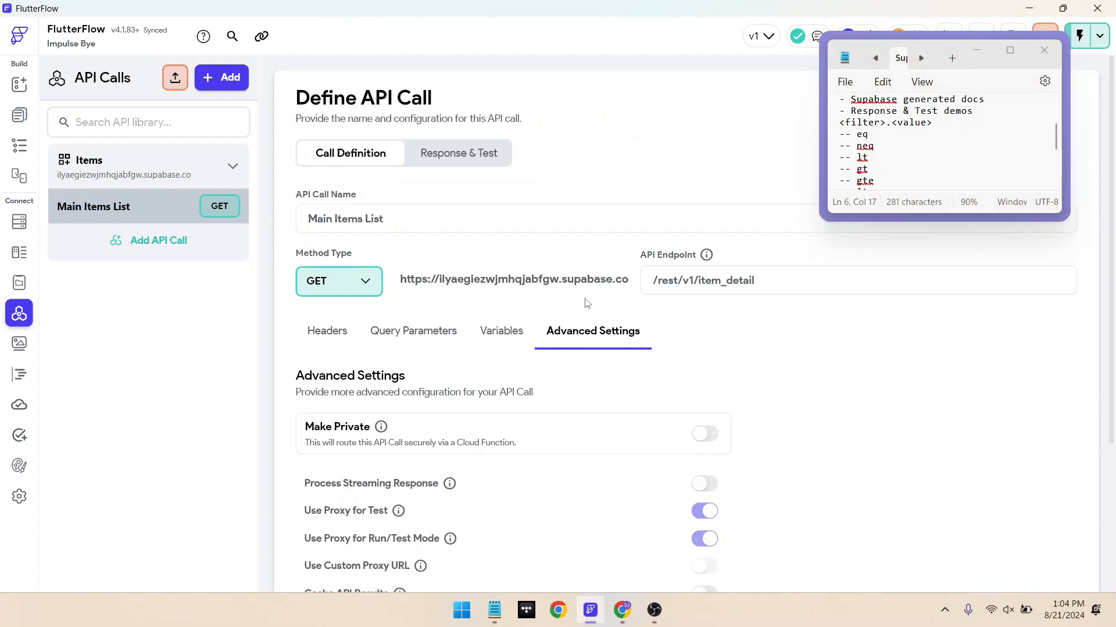
{"action": "left_click", "coordinate": [450, 168]}
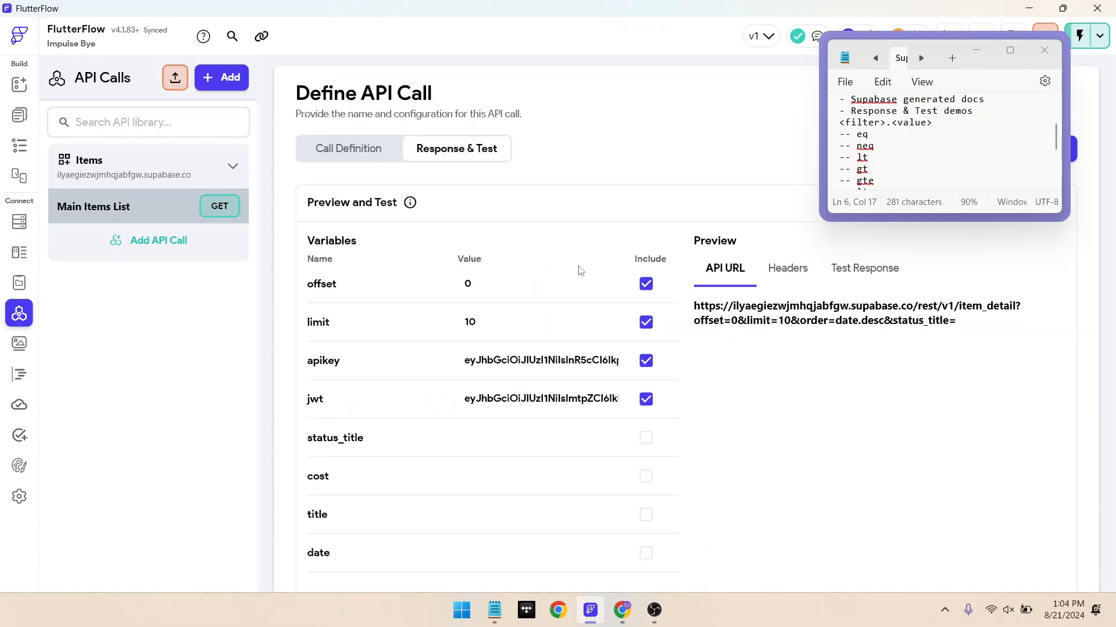
{"action": "scroll", "coordinate": [579, 270], "scroll_direction": "down", "scroll_amount": 2}
{"action": "scroll", "coordinate": [659, 196], "scroll_direction": "up", "scroll_amount": 1}
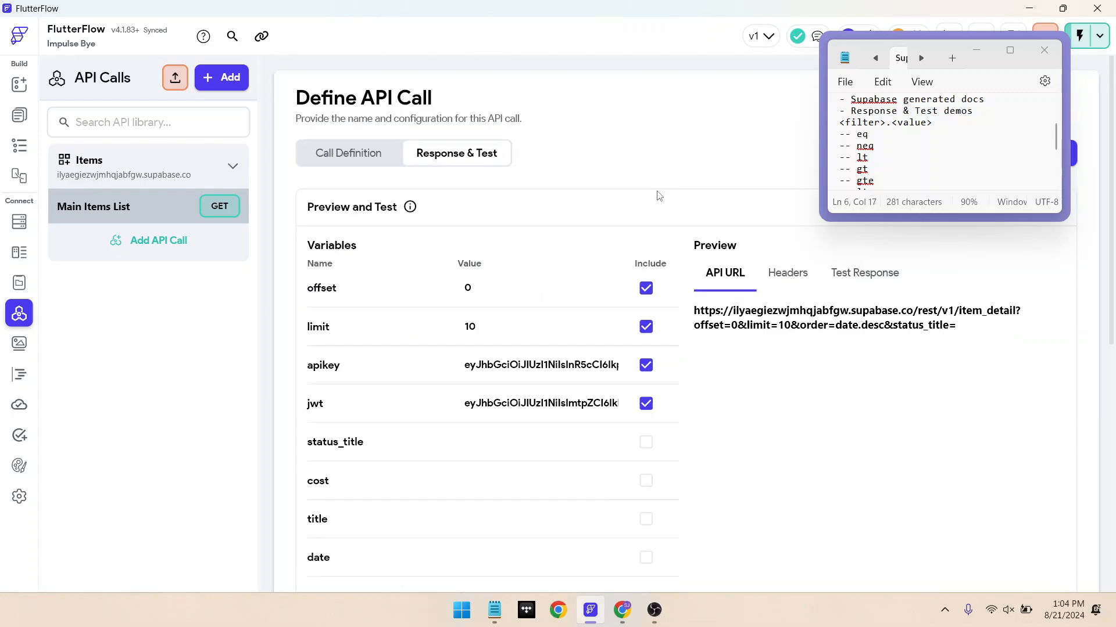
{"action": "scroll", "coordinate": [659, 196], "scroll_direction": "down", "scroll_amount": 1}
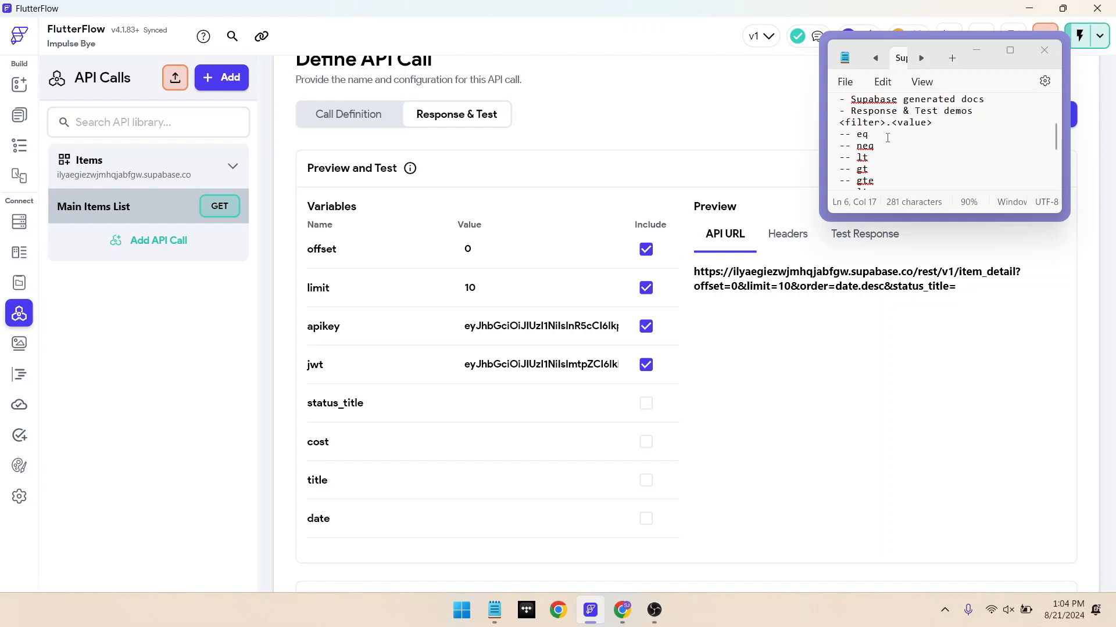
{"action": "scroll", "coordinate": [734, 250], "scroll_direction": "down", "scroll_amount": 1}
{"action": "scroll", "coordinate": [734, 249], "scroll_direction": "up", "scroll_amount": 1}
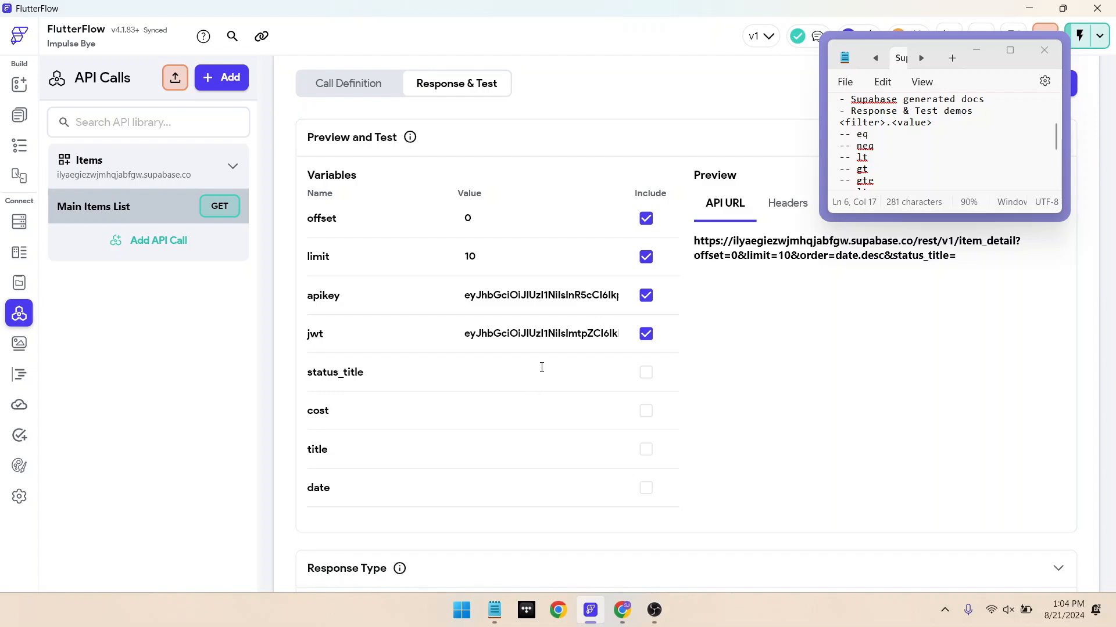
- Highlight the eq filter in the notes and set the status_title test variable to eq.Want it in FlutterFlow
{"action": "double_click", "coordinate": [861, 133]}
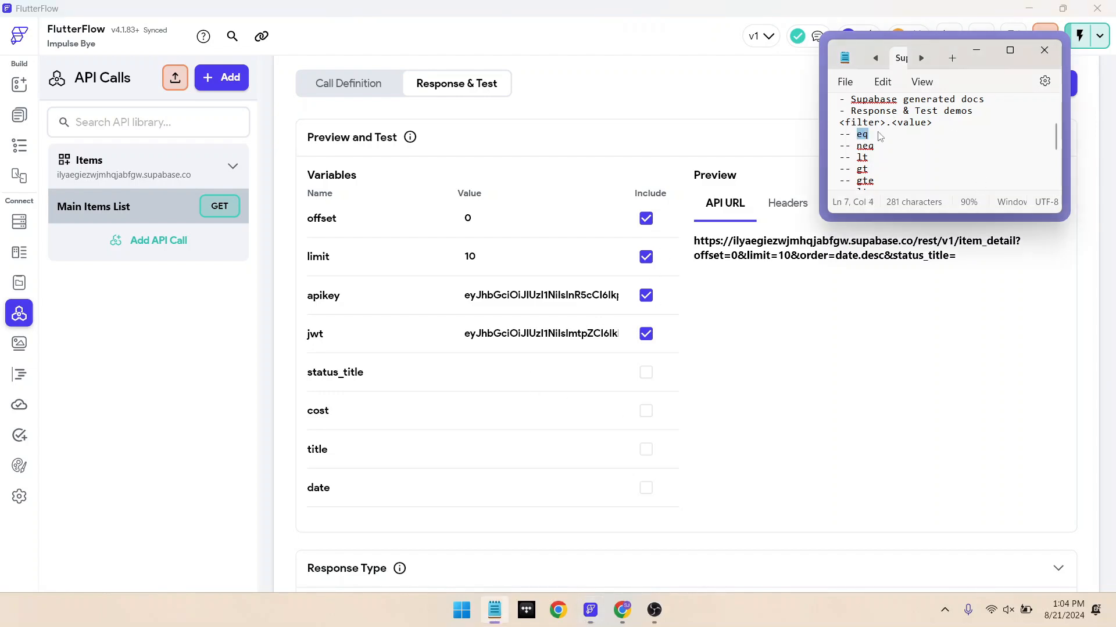
{"action": "left_click", "coordinate": [504, 375]}
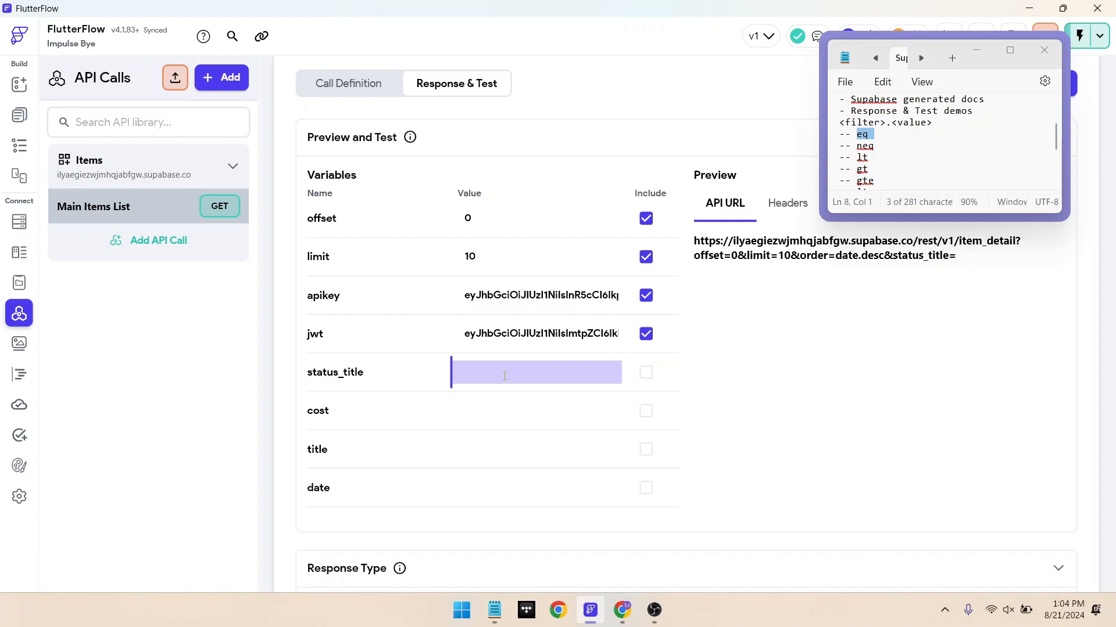
{"action": "type", "text": "eq.Want it"}
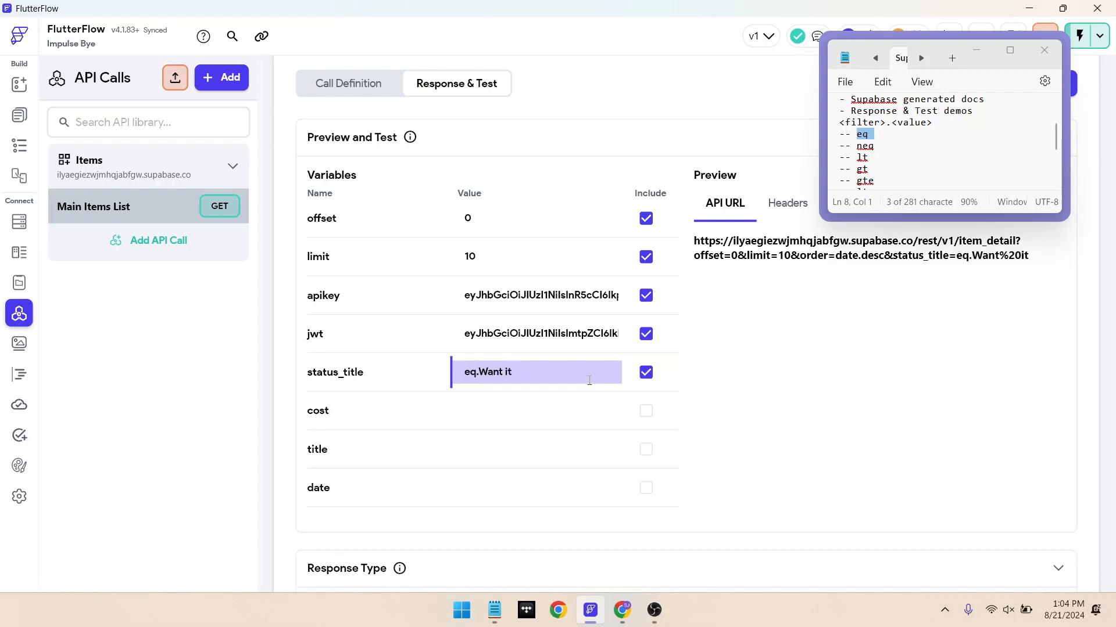
{"action": "left_click", "coordinate": [930, 354]}
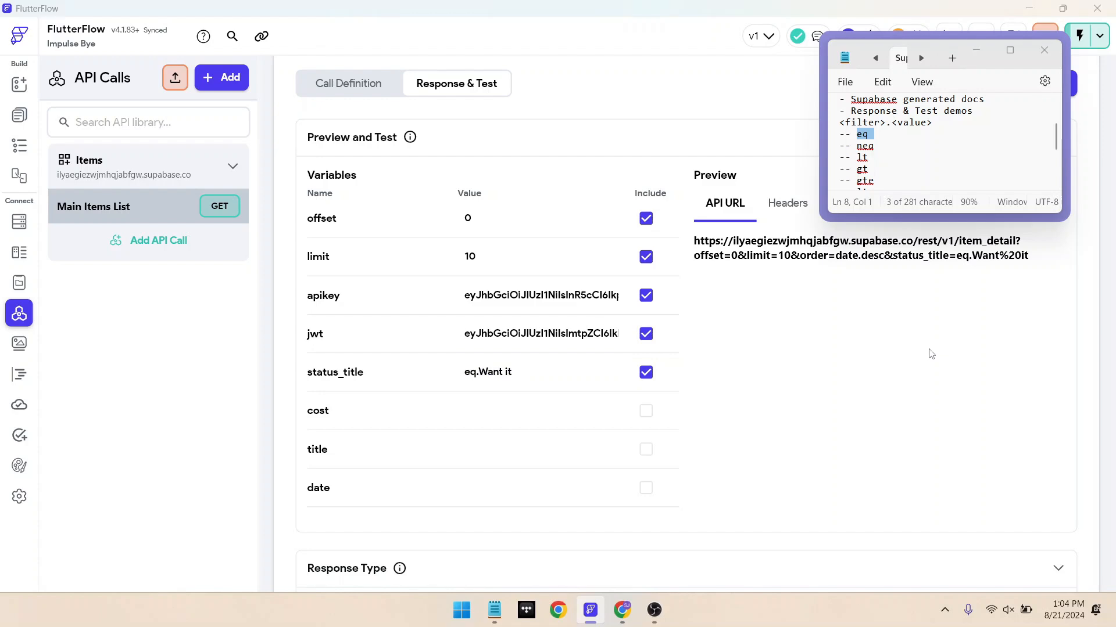
- Test the API call with the eq.Want it status filter and check the status titles in the response
{"action": "key", "text": "super+Down"}
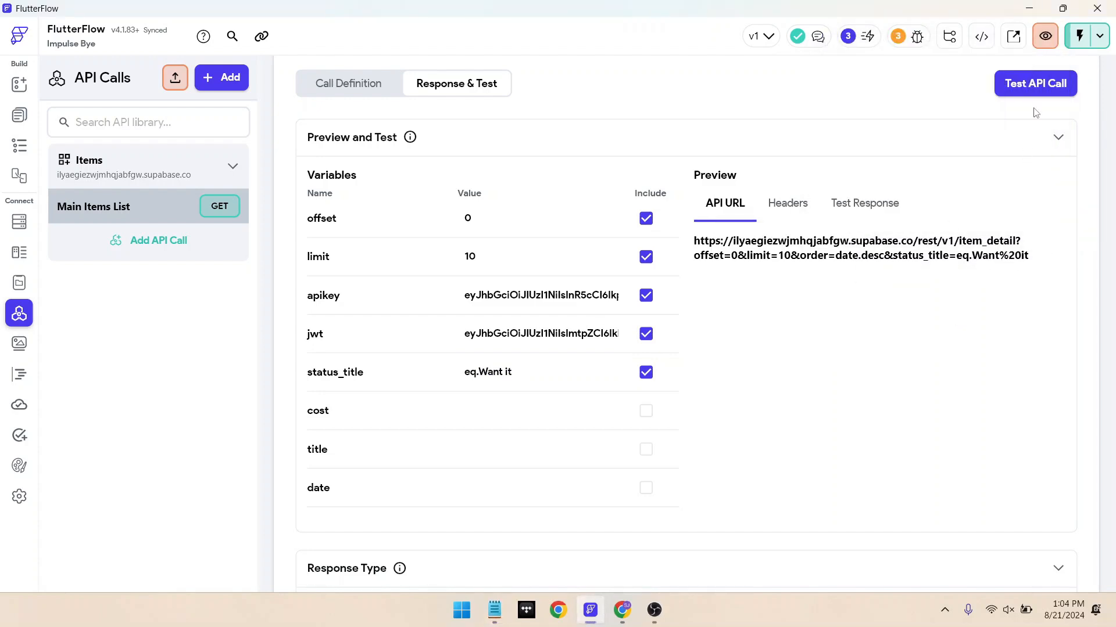
{"action": "left_click", "coordinate": [1035, 83]}
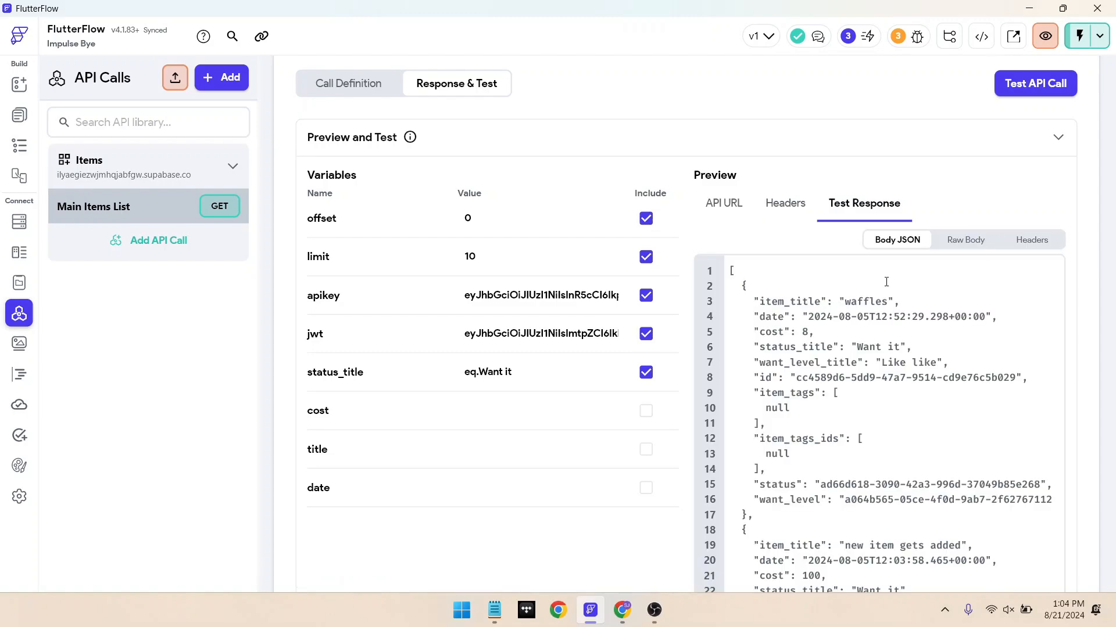
{"action": "scroll", "coordinate": [854, 282], "scroll_direction": "down", "scroll_amount": 1}
{"action": "left_click", "coordinate": [860, 305]}
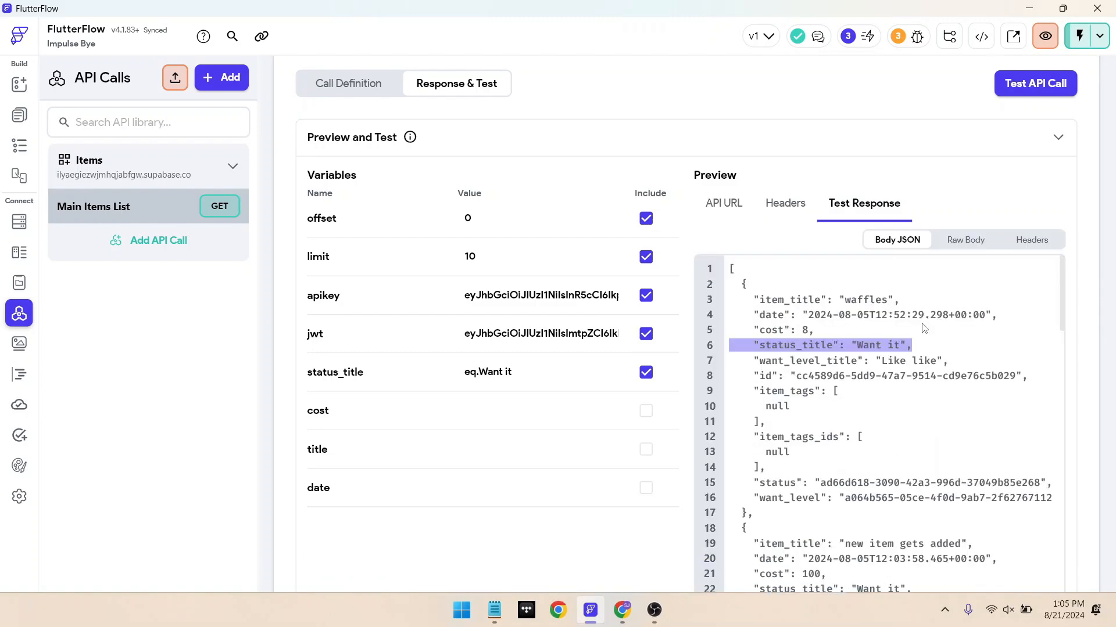
{"action": "scroll", "coordinate": [922, 323], "scroll_direction": "down", "scroll_amount": 6}
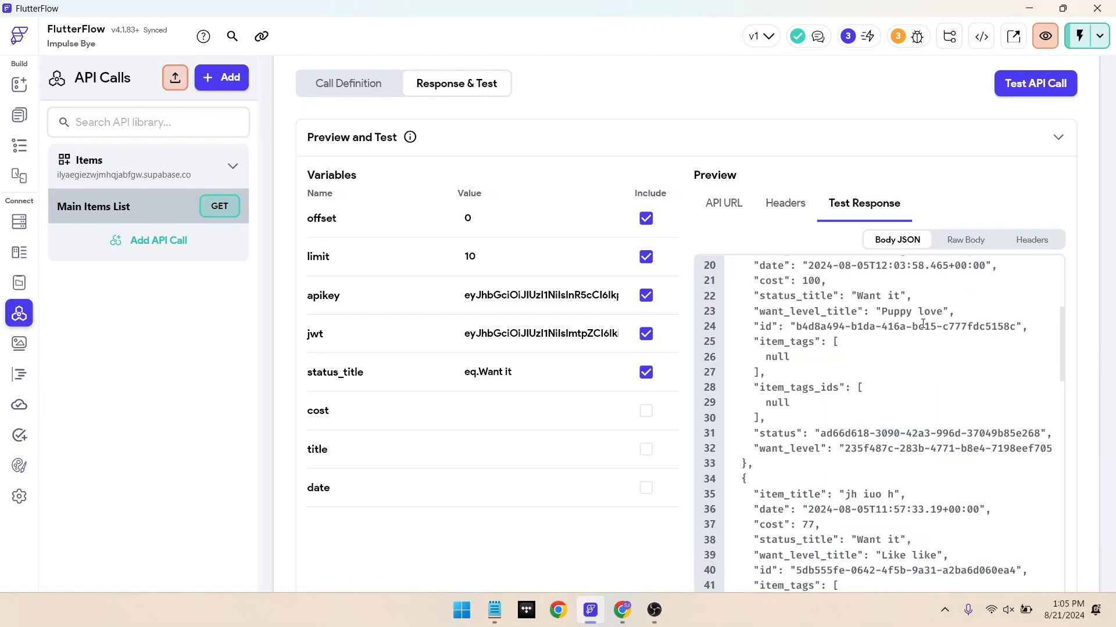
{"action": "scroll", "coordinate": [923, 324], "scroll_direction": "down", "scroll_amount": 2}
- Highlight the neq filter in the notes and set the status_title test variable to neq.Want it
{"action": "key", "text": "alt+Tab"}
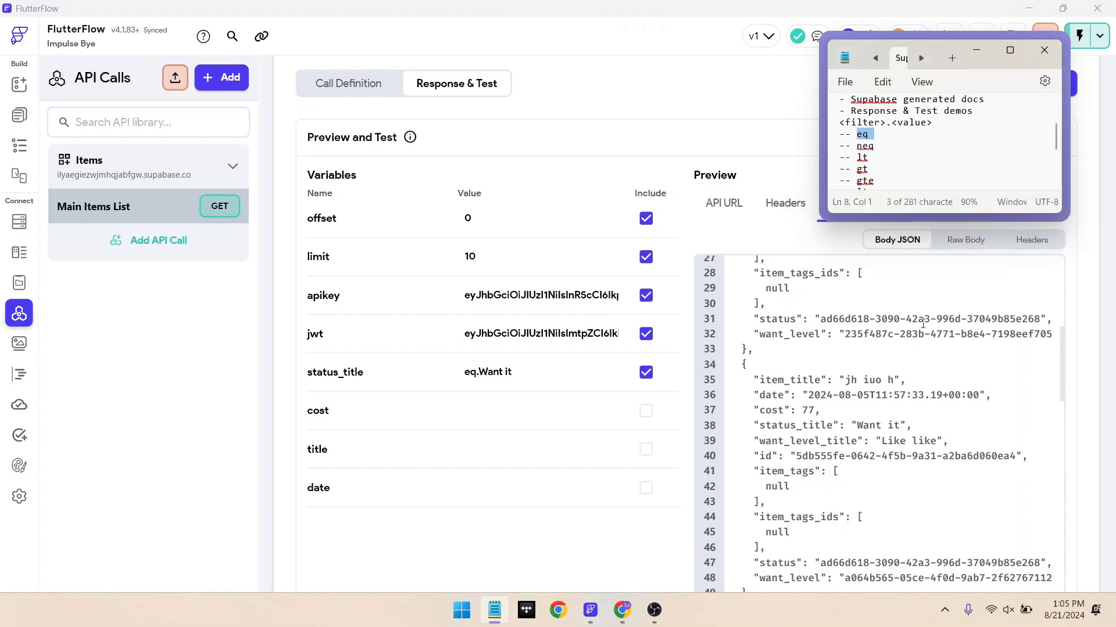
{"action": "double_click", "coordinate": [863, 146]}
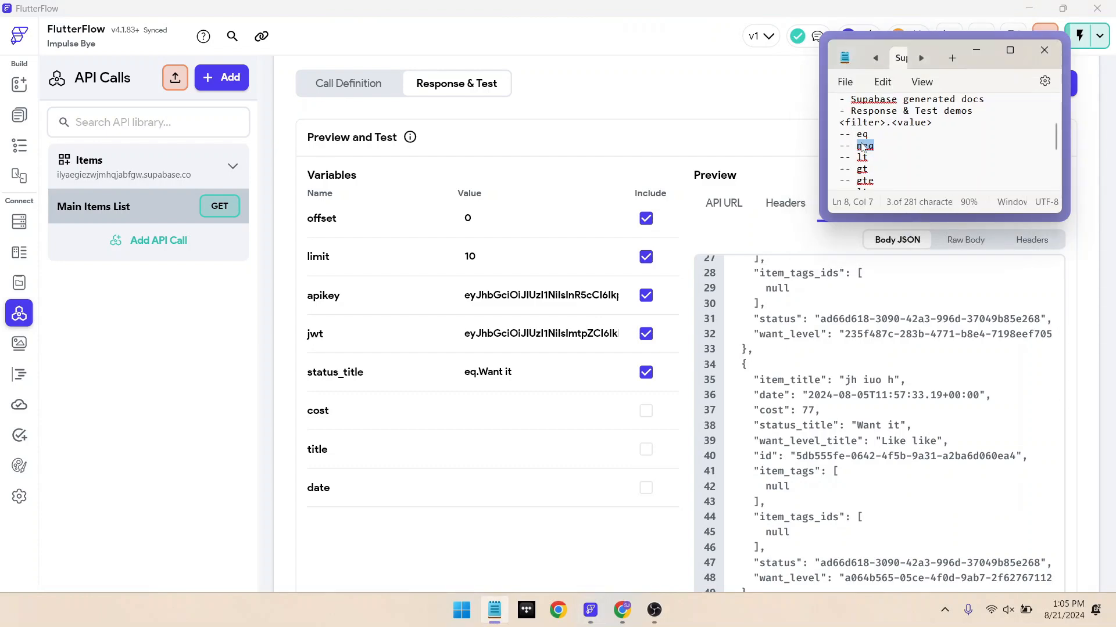
{"action": "left_click", "coordinate": [477, 375]}
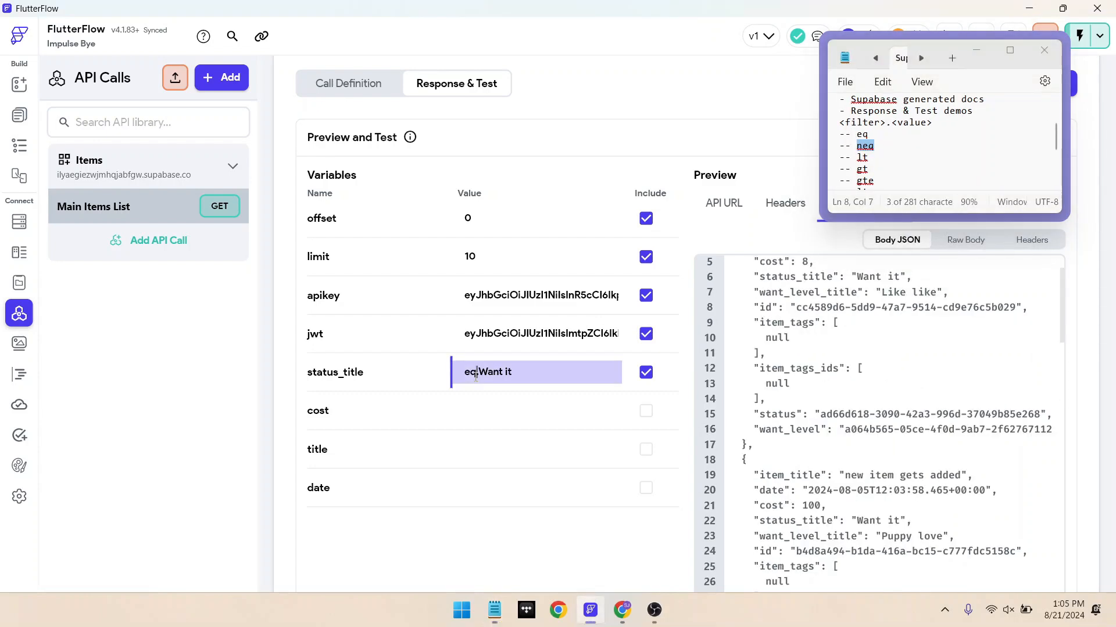
{"action": "key", "text": "Home"}
{"action": "type", "text": "n"}
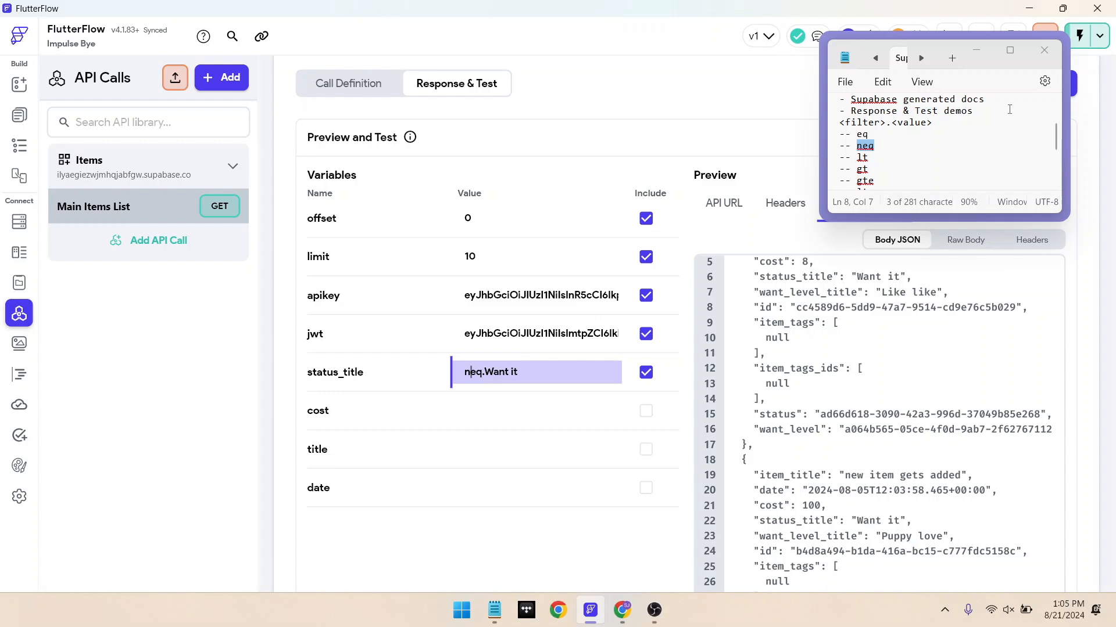
- Test the API call with the neq filter and examine the status titles of the returned items
{"action": "left_click", "coordinate": [982, 52]}
{"action": "left_click", "coordinate": [1029, 87]}
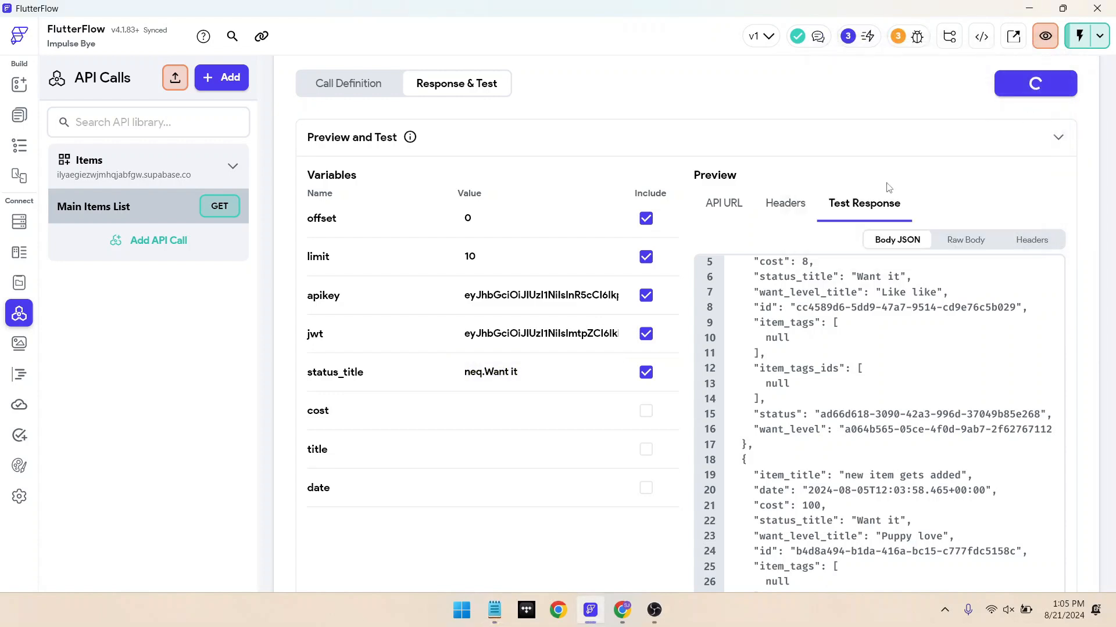
{"action": "left_click_drag", "start_coordinate": [839, 347], "coordinate": [906, 347]}
{"action": "scroll", "coordinate": [908, 351], "scroll_direction": "down", "scroll_amount": 2}
{"action": "scroll", "coordinate": [908, 352], "scroll_direction": "down", "scroll_amount": 1}
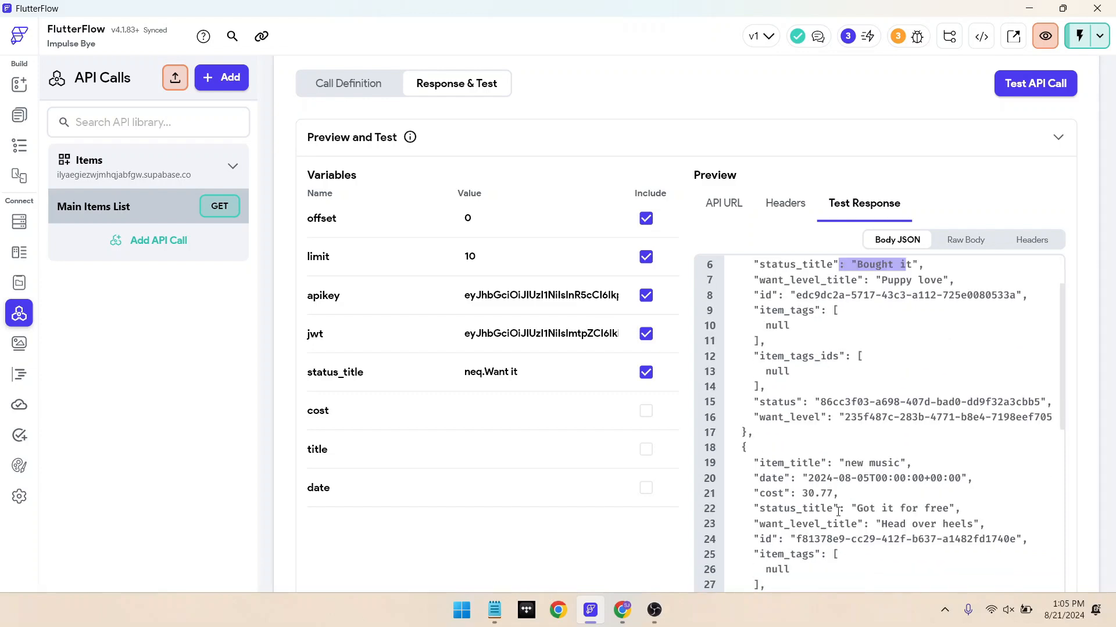
{"action": "scroll", "coordinate": [833, 511], "scroll_direction": "up", "scroll_amount": 3}
{"action": "scroll", "coordinate": [829, 512], "scroll_direction": "down", "scroll_amount": 4}
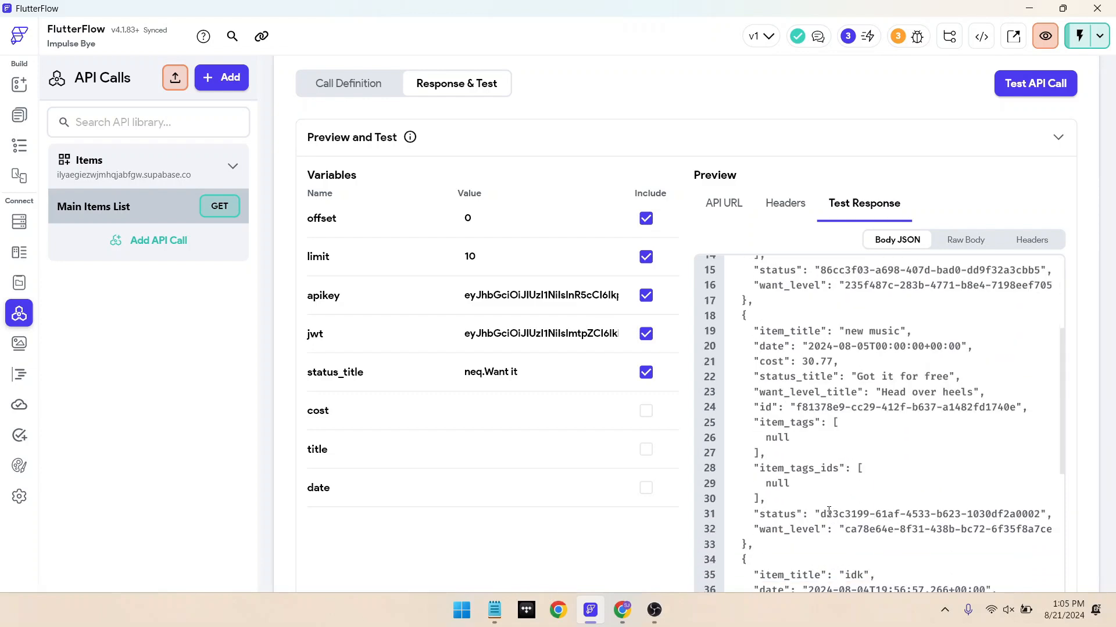
{"action": "scroll", "coordinate": [829, 511], "scroll_direction": "down", "scroll_amount": 2}
- Return to the notes and highlight the lt, gt, gte and lte filter lines
{"action": "key", "text": "alt+Tab"}
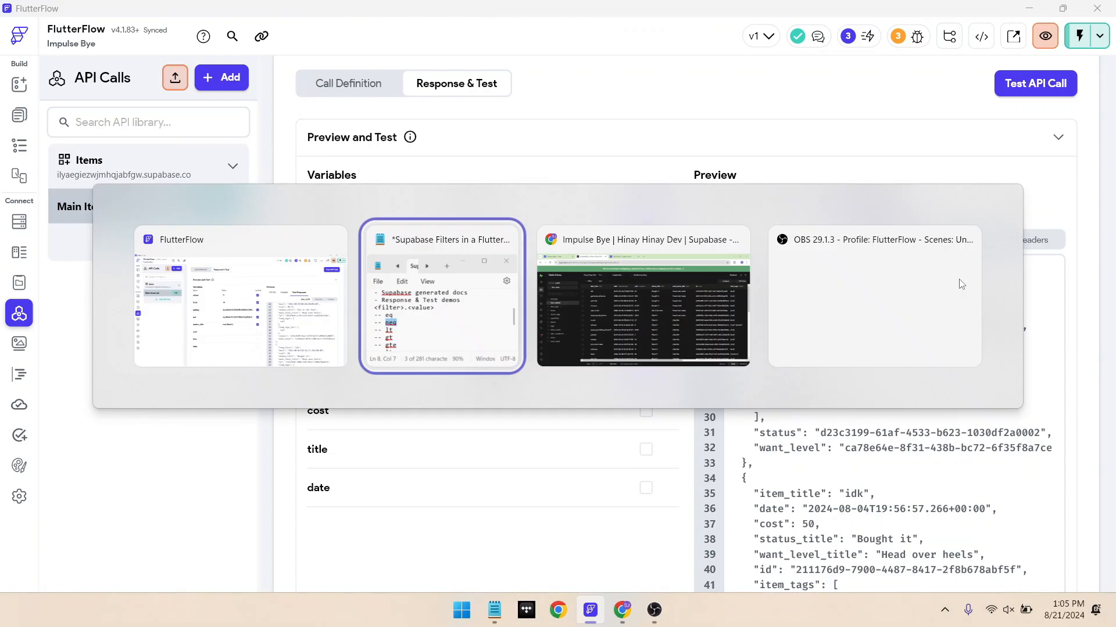
{"action": "left_click", "coordinate": [875, 157]}
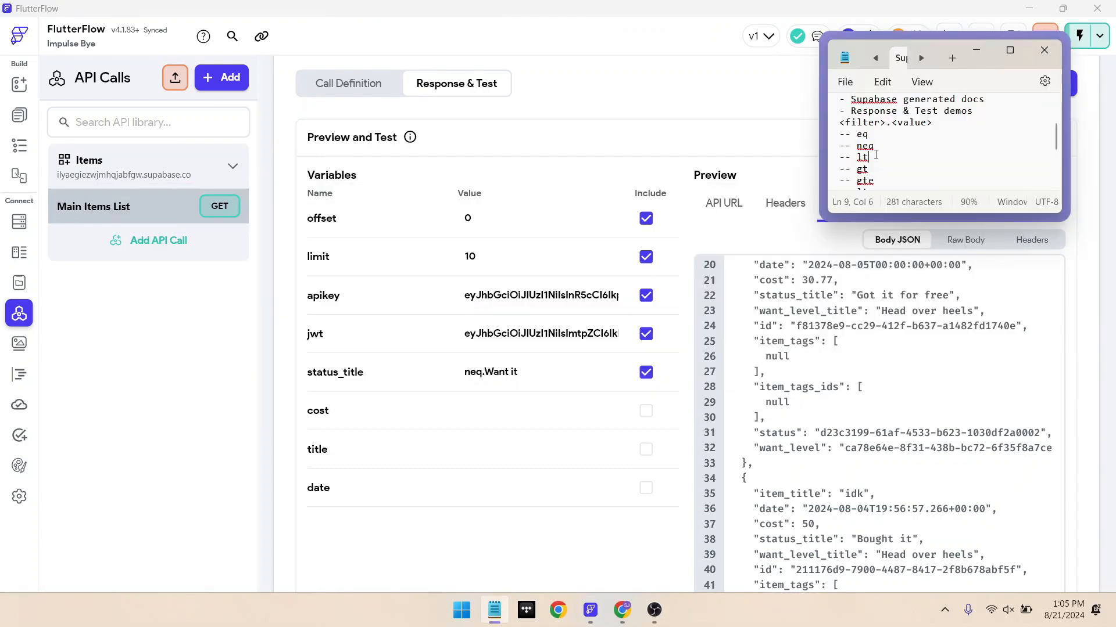
{"action": "key", "text": "shift+Home"}
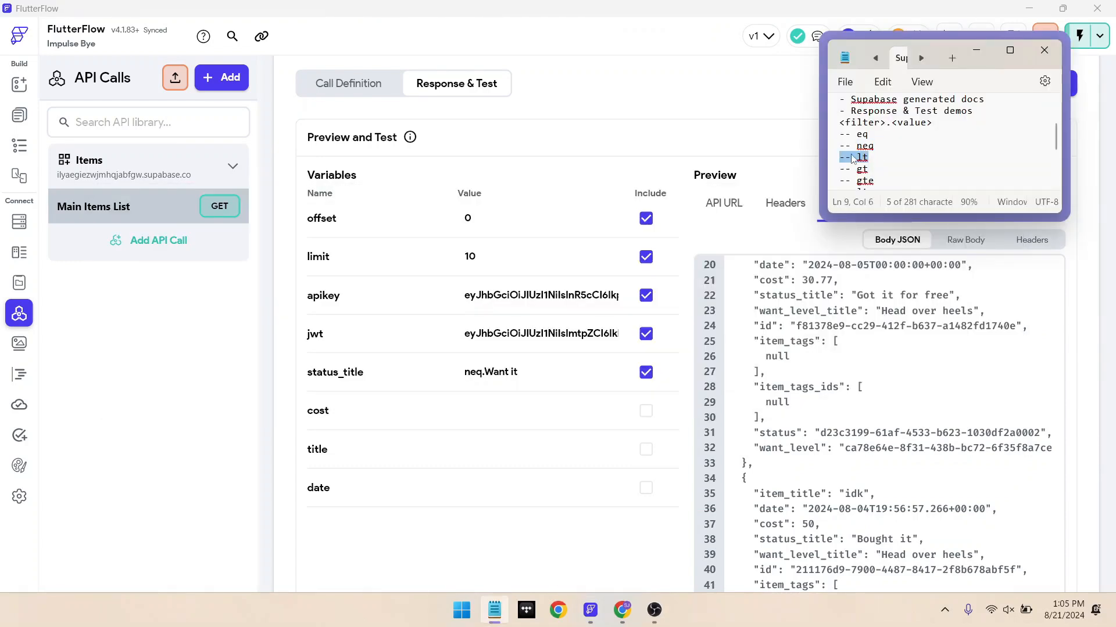
{"action": "left_click", "coordinate": [880, 157]}
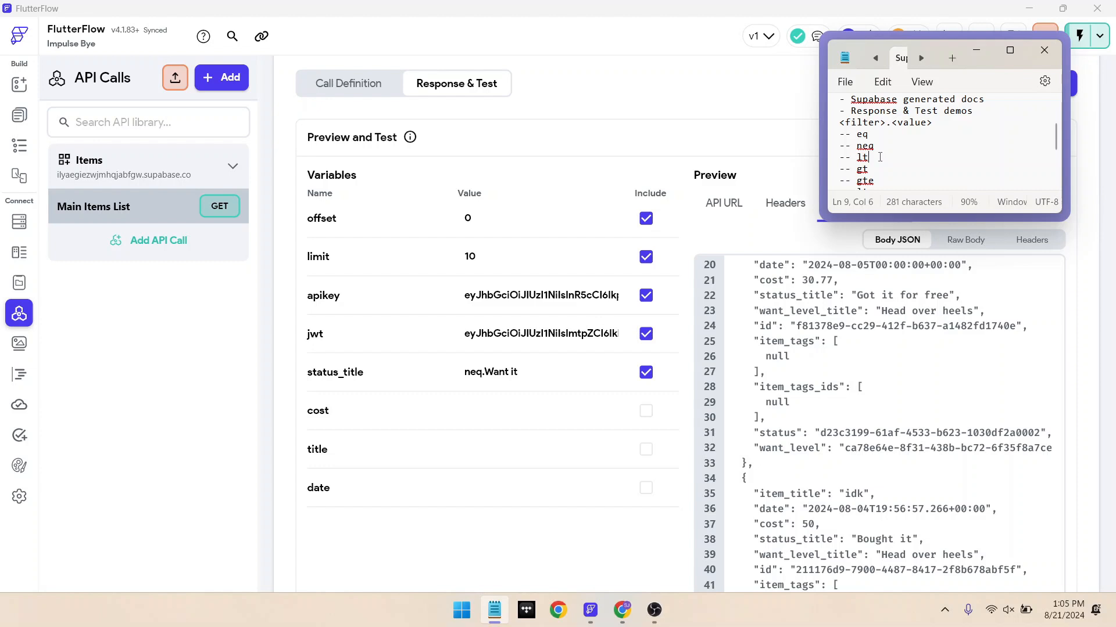
{"action": "scroll", "coordinate": [902, 171], "scroll_direction": "down", "scroll_amount": 1}
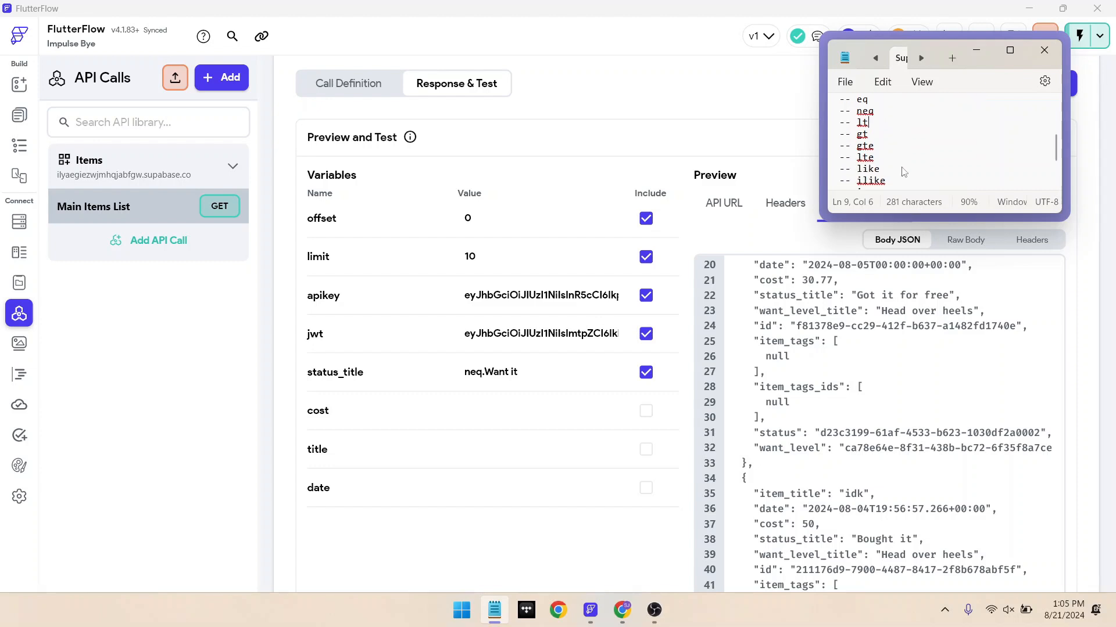
{"action": "left_click_drag", "start_coordinate": [882, 161], "coordinate": [843, 126]}
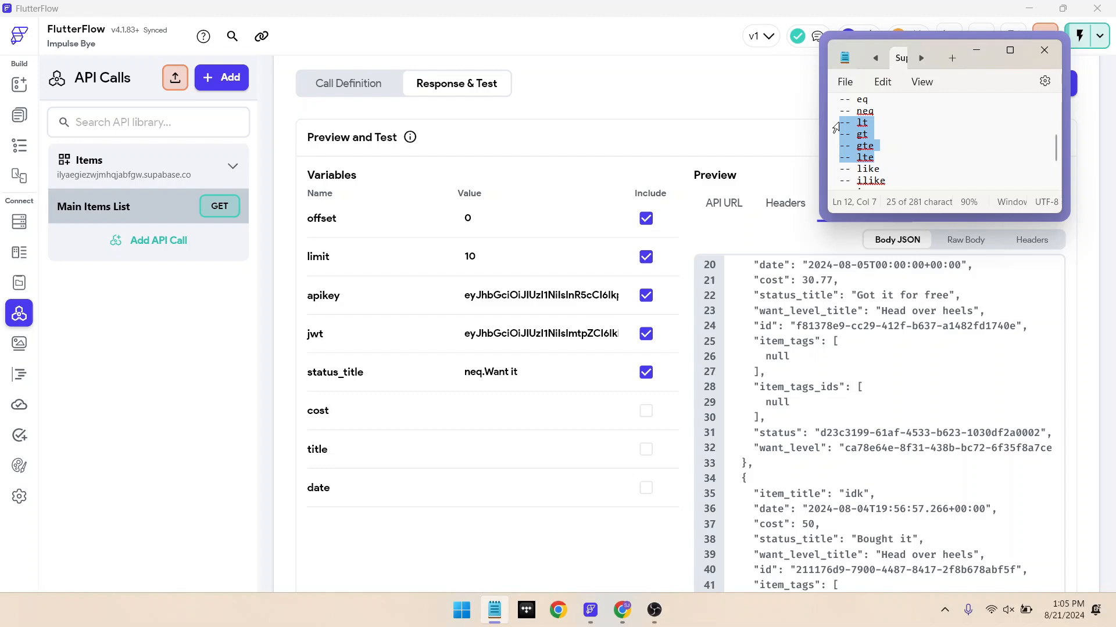
- Set status_title back to eq.Want it, and include the cost variable with the value gt.20
{"action": "left_click", "coordinate": [471, 371]}
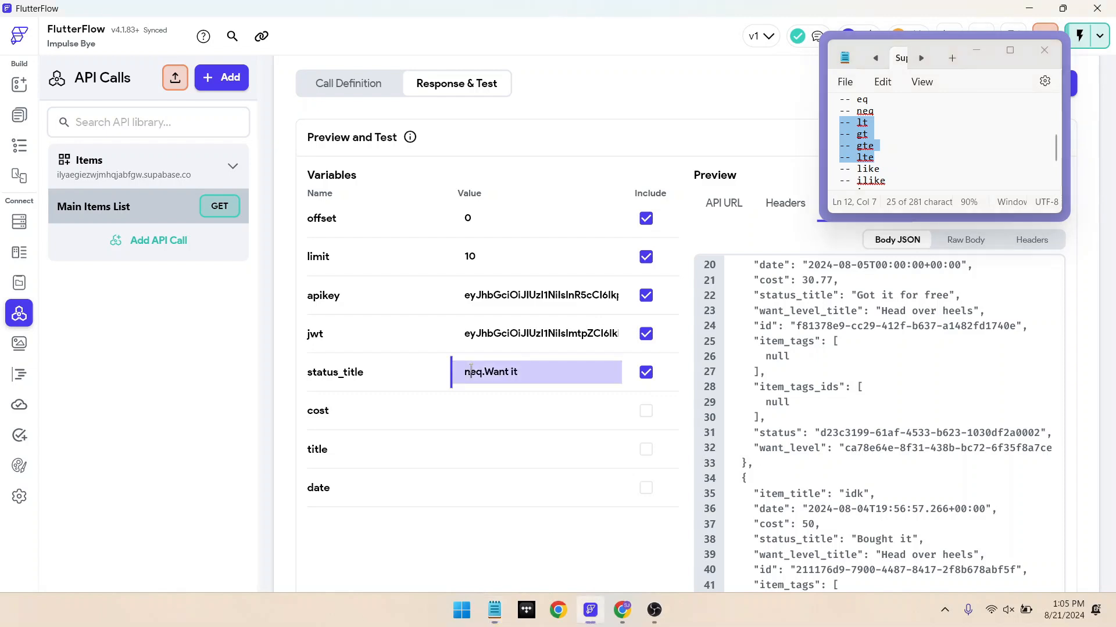
{"action": "key", "text": "BackSpace"}
{"action": "left_click", "coordinate": [645, 413]}
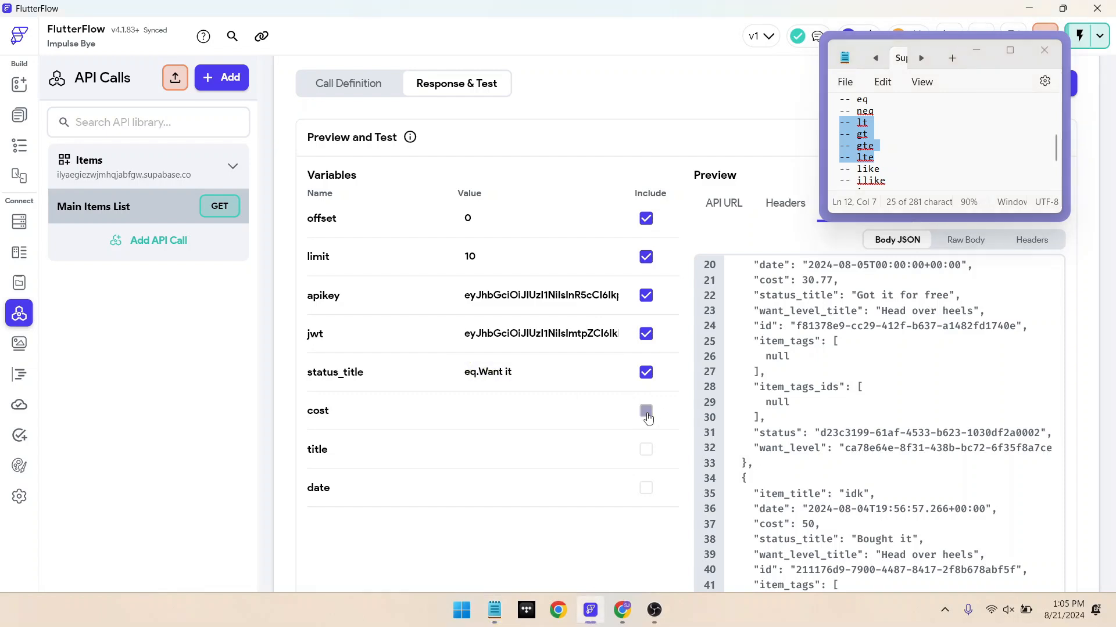
{"action": "left_click", "coordinate": [542, 411]}
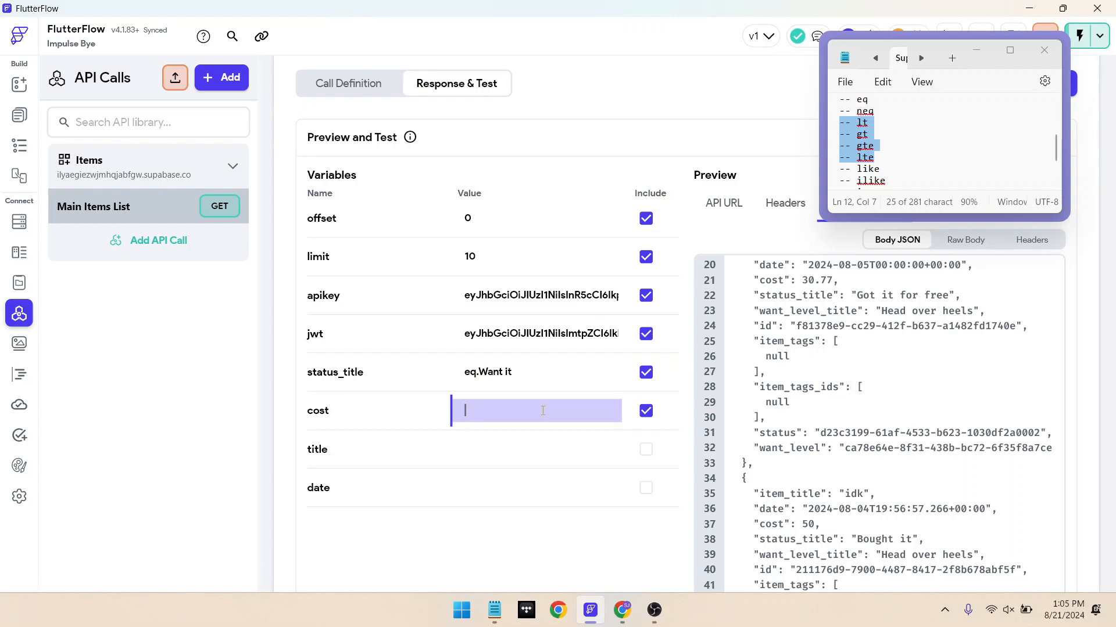
{"action": "type", "text": "gt.20"}
- Move the notes window off the test area, then test the gt.20 cost filter and review the returned costs
{"action": "left_click_drag", "start_coordinate": [854, 61], "coordinate": [99, 94]}
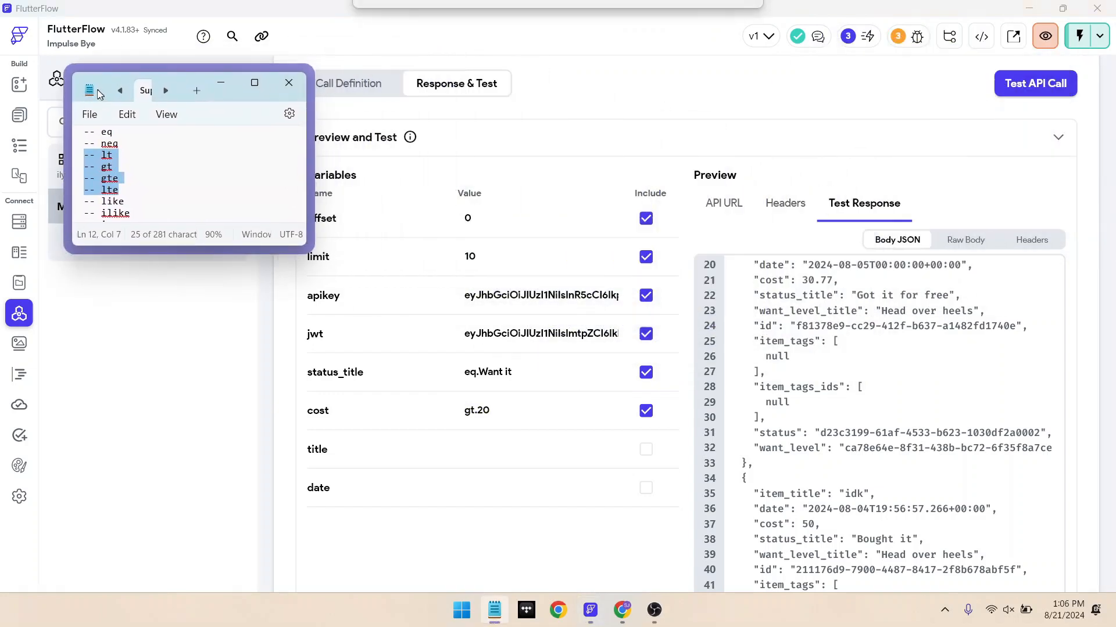
{"action": "left_click", "coordinate": [1034, 85]}
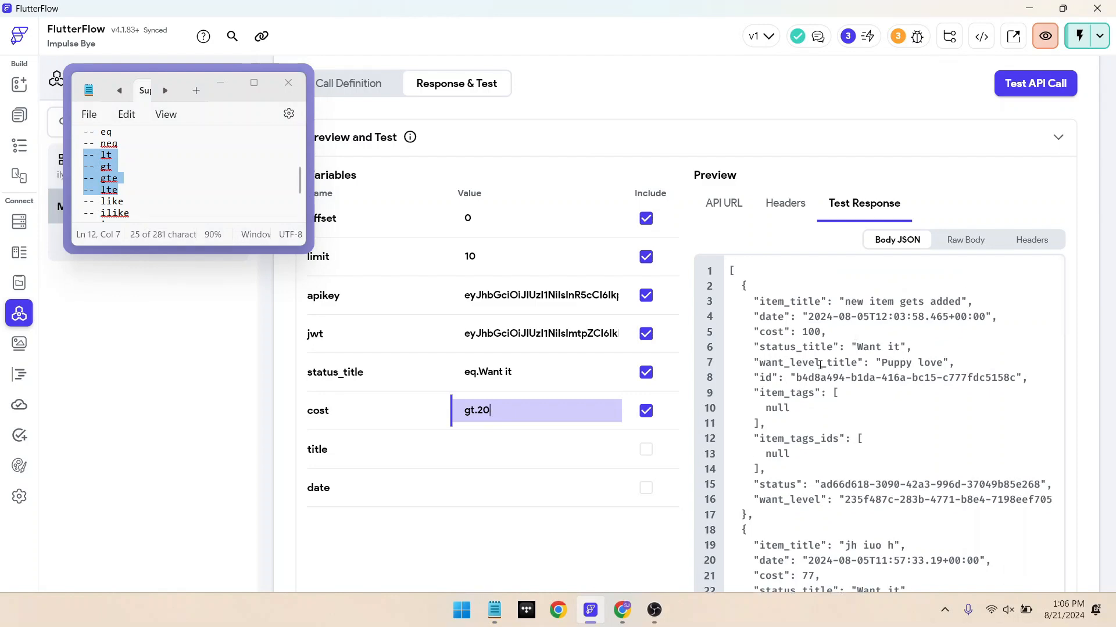
{"action": "scroll", "coordinate": [819, 364], "scroll_direction": "down", "scroll_amount": 4}
{"action": "scroll", "coordinate": [820, 364], "scroll_direction": "down", "scroll_amount": 3}
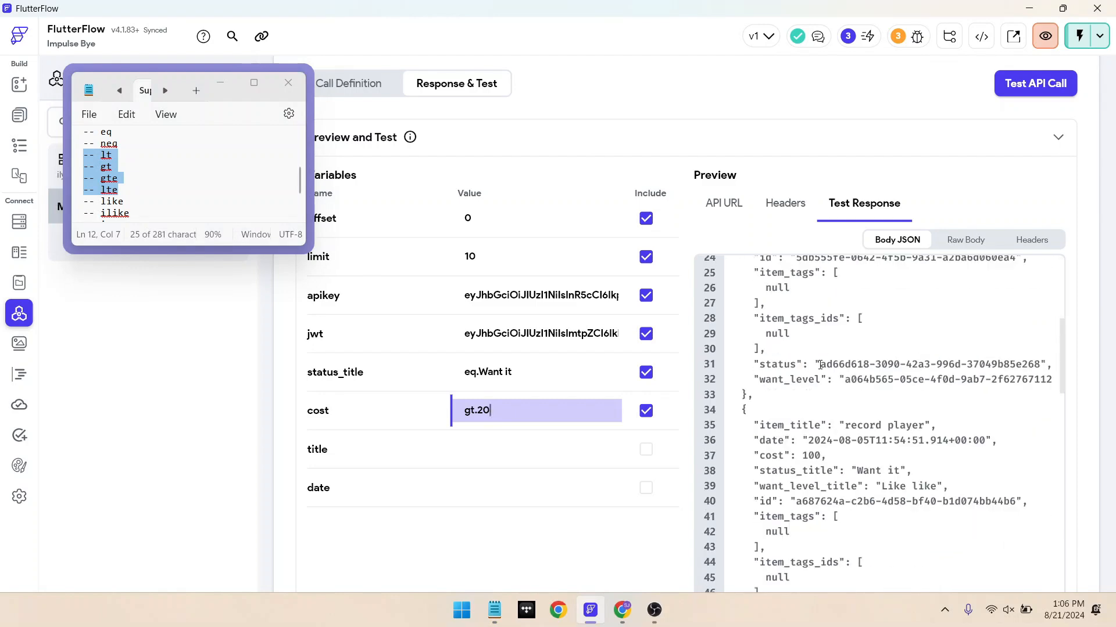
{"action": "scroll", "coordinate": [819, 364], "scroll_direction": "down", "scroll_amount": 1}
- Set the cost test variable to gte.100, then test the API call and review the returned costs
{"action": "left_click", "coordinate": [476, 411]}
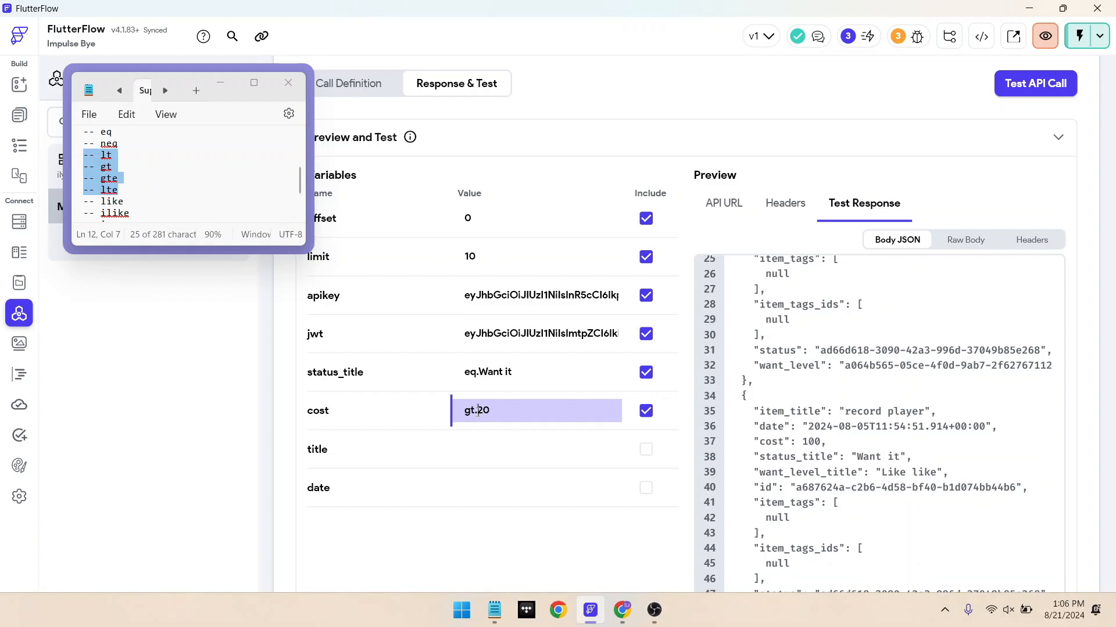
{"action": "type", "text": "e"}
{"action": "key", "text": "BackSpace"}
{"action": "key", "text": "BackSpace"}
{"action": "type", "text": "100"}
{"action": "left_click", "coordinate": [1037, 87]}
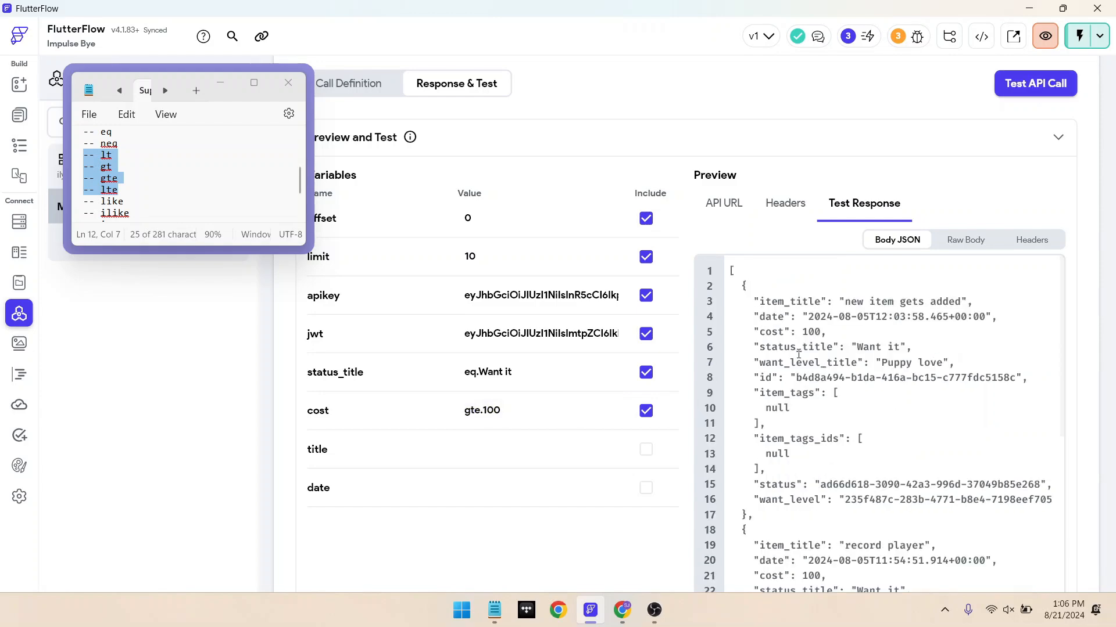
{"action": "scroll", "coordinate": [799, 356], "scroll_direction": "down", "scroll_amount": 3}
{"action": "scroll", "coordinate": [799, 356], "scroll_direction": "down", "scroll_amount": 3}
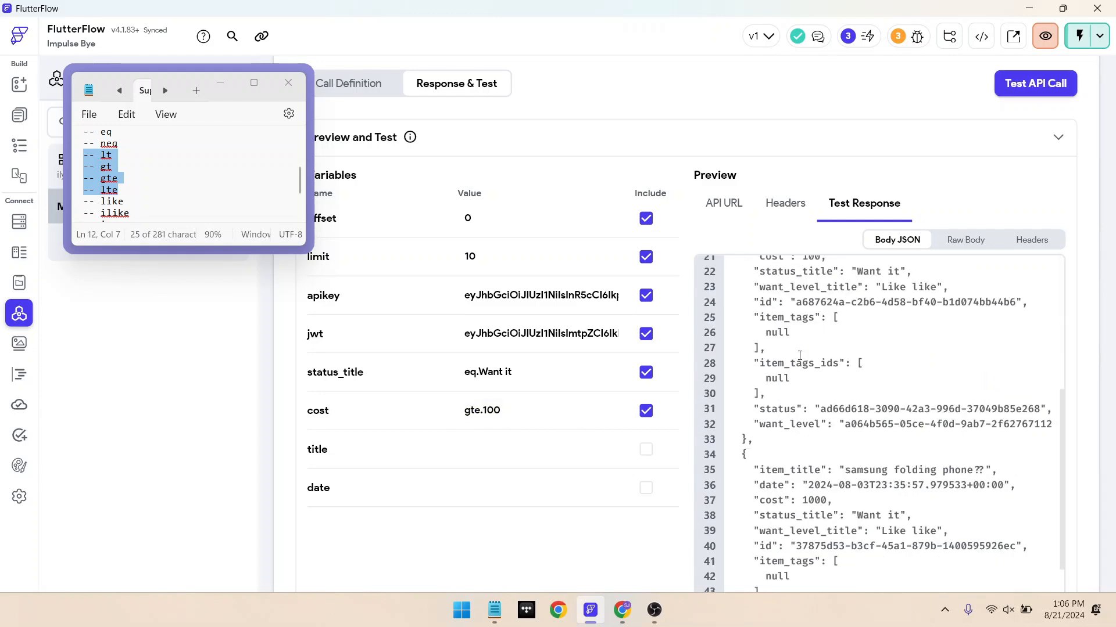
{"action": "scroll", "coordinate": [800, 356], "scroll_direction": "down", "scroll_amount": 3}
- Change the cost test variable to lte.100, then test the API call and look through the returned items
{"action": "left_click", "coordinate": [468, 411]}
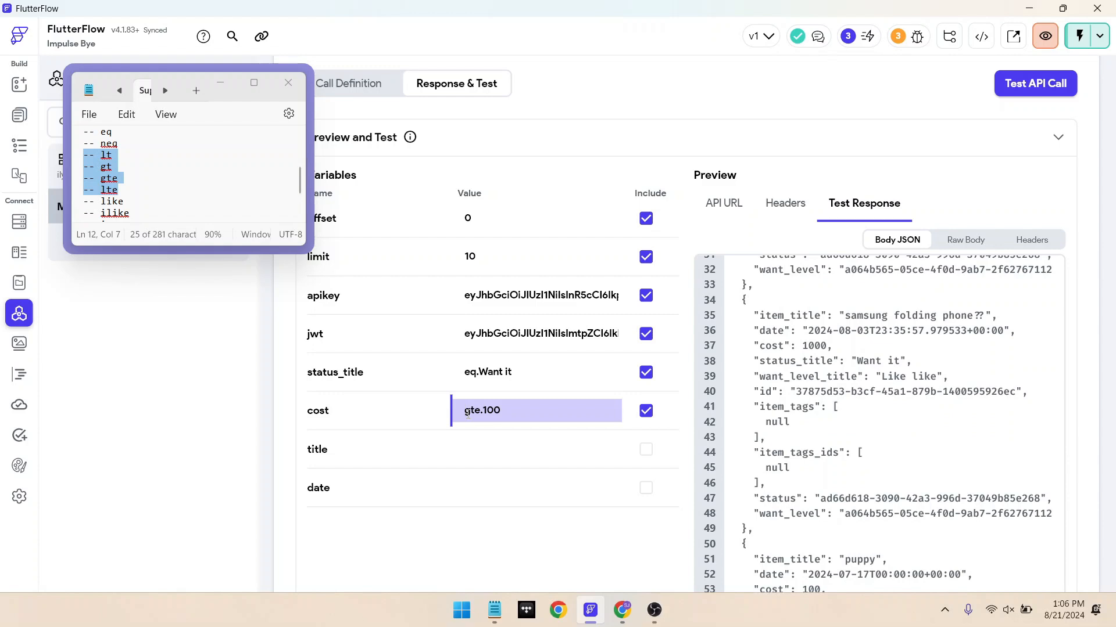
{"action": "key", "text": "BackSpace"}
{"action": "type", "text": "l"}
{"action": "left_click", "coordinate": [1035, 85]}
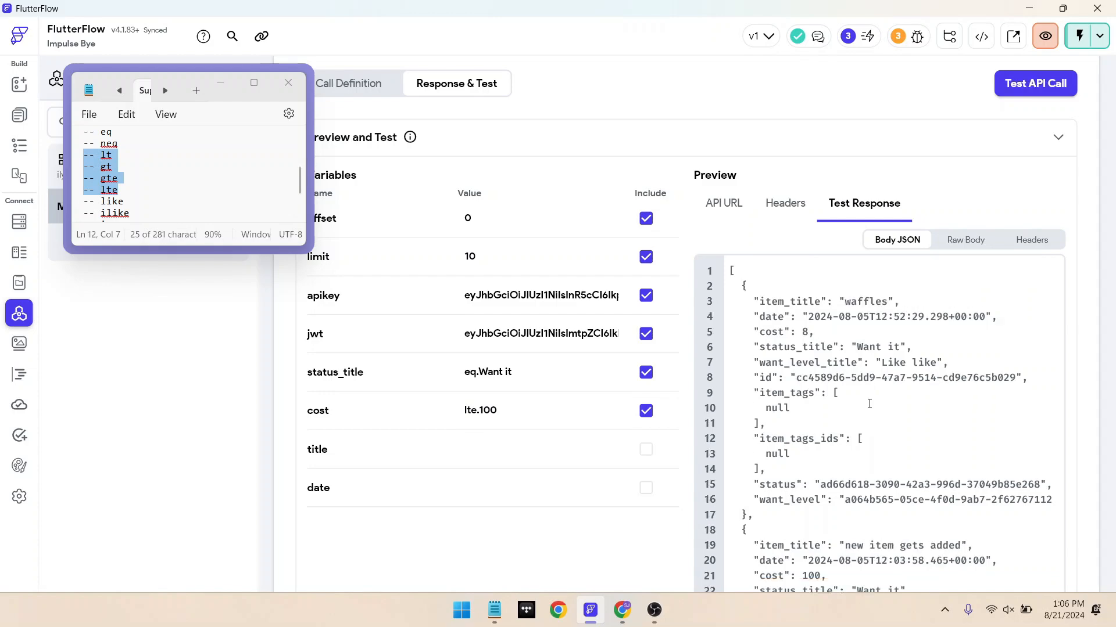
{"action": "scroll", "coordinate": [782, 425], "scroll_direction": "down", "scroll_amount": 5}
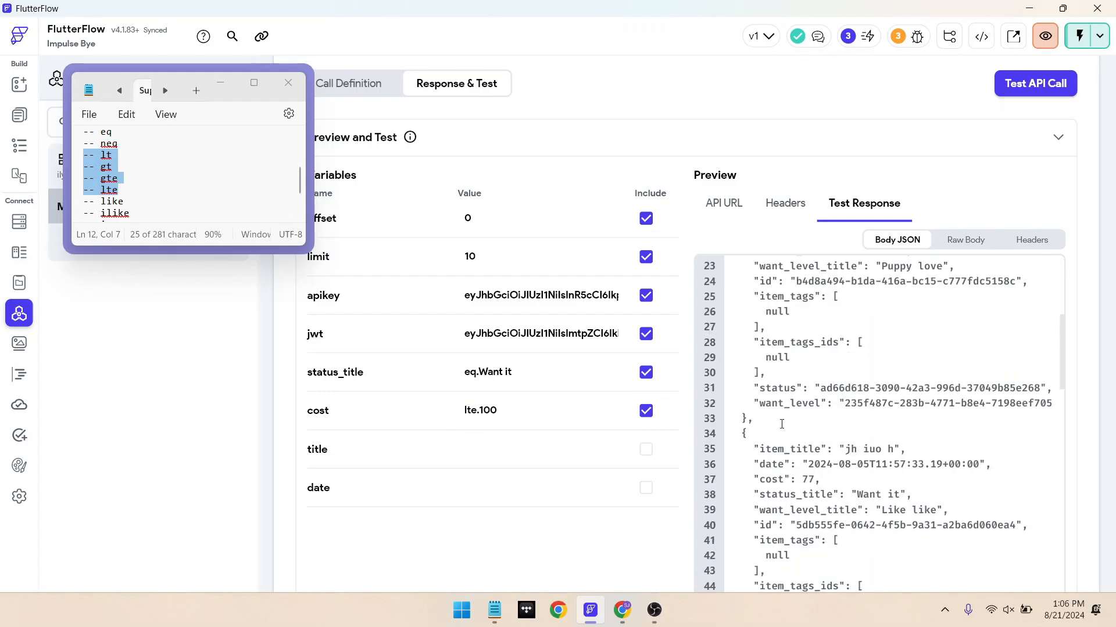
{"action": "scroll", "coordinate": [782, 424], "scroll_direction": "down", "scroll_amount": 3}
{"action": "scroll", "coordinate": [789, 451], "scroll_direction": "down", "scroll_amount": 1}
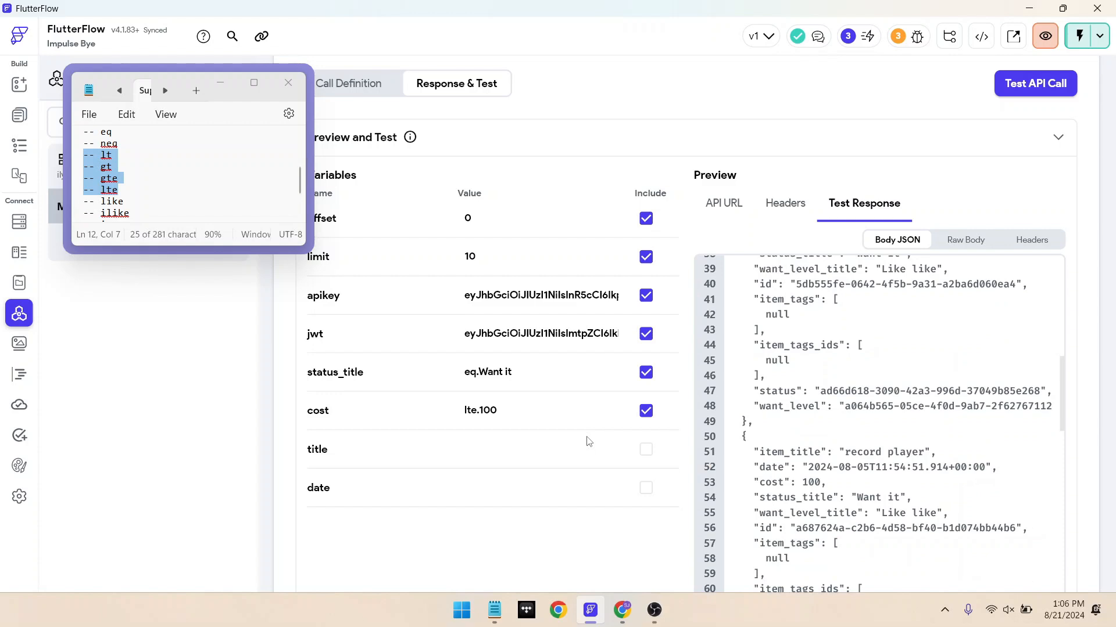
{"action": "left_click", "coordinate": [501, 416]}
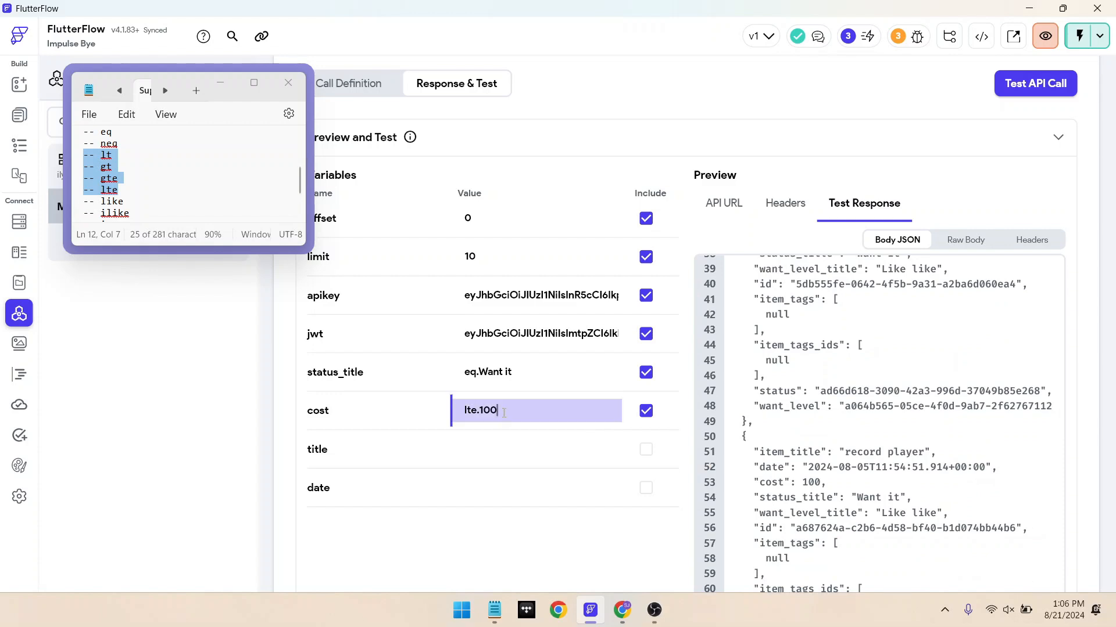
{"action": "scroll", "coordinate": [660, 422], "scroll_direction": "down", "scroll_amount": 14}
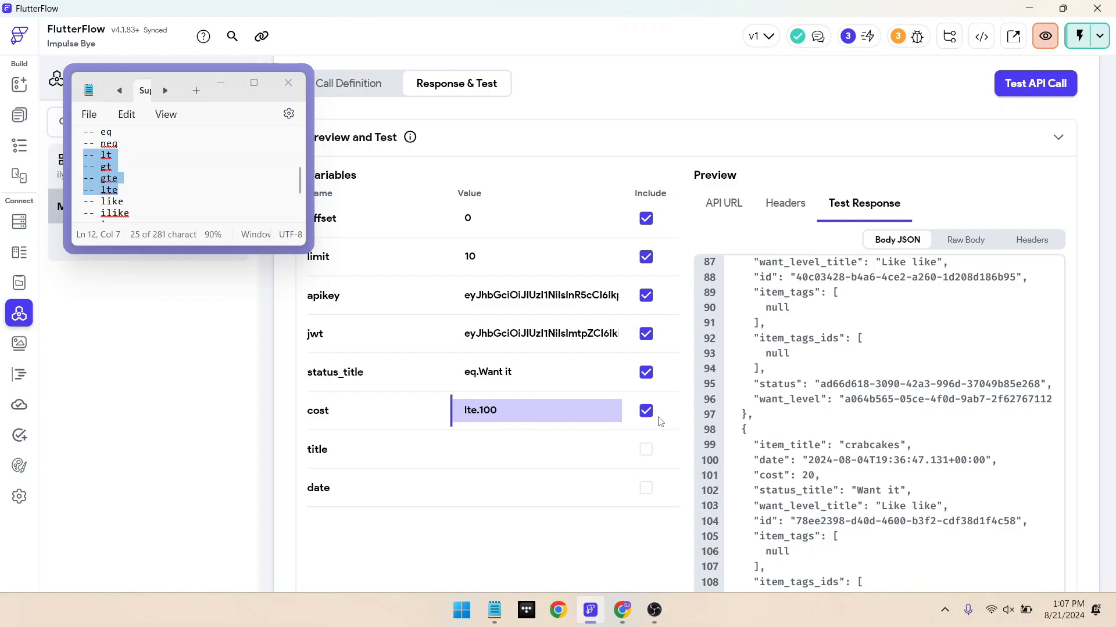
- Exclude the cost variable from the test and include the date variable with the value gt.2024-07-31
{"action": "left_click", "coordinate": [646, 411]}
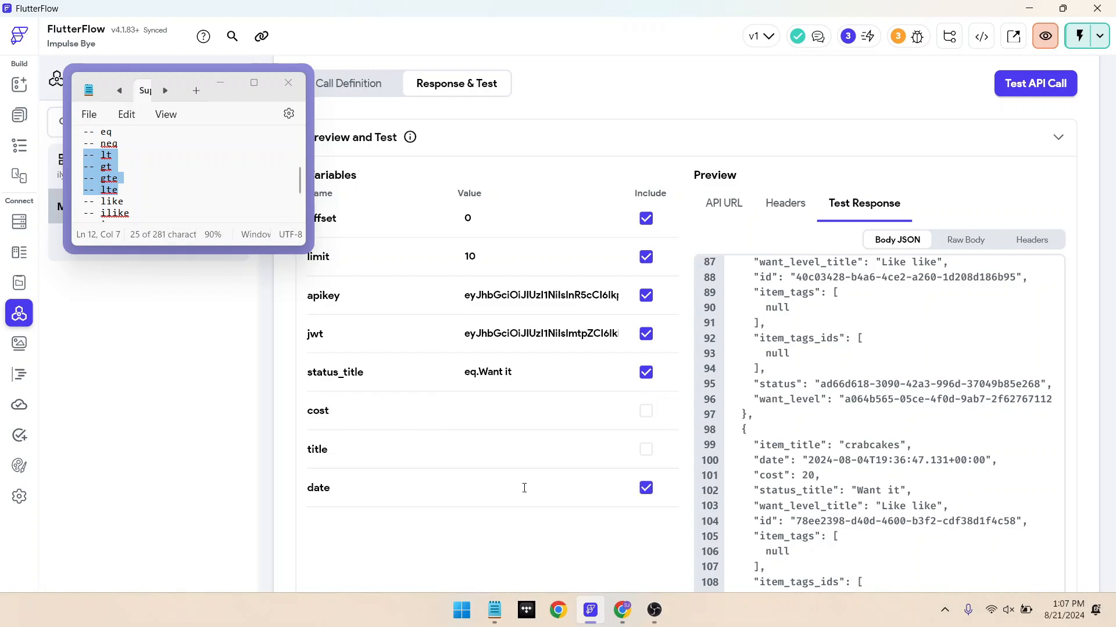
{"action": "left_click", "coordinate": [524, 488]}
{"action": "type", "text": "gt"}
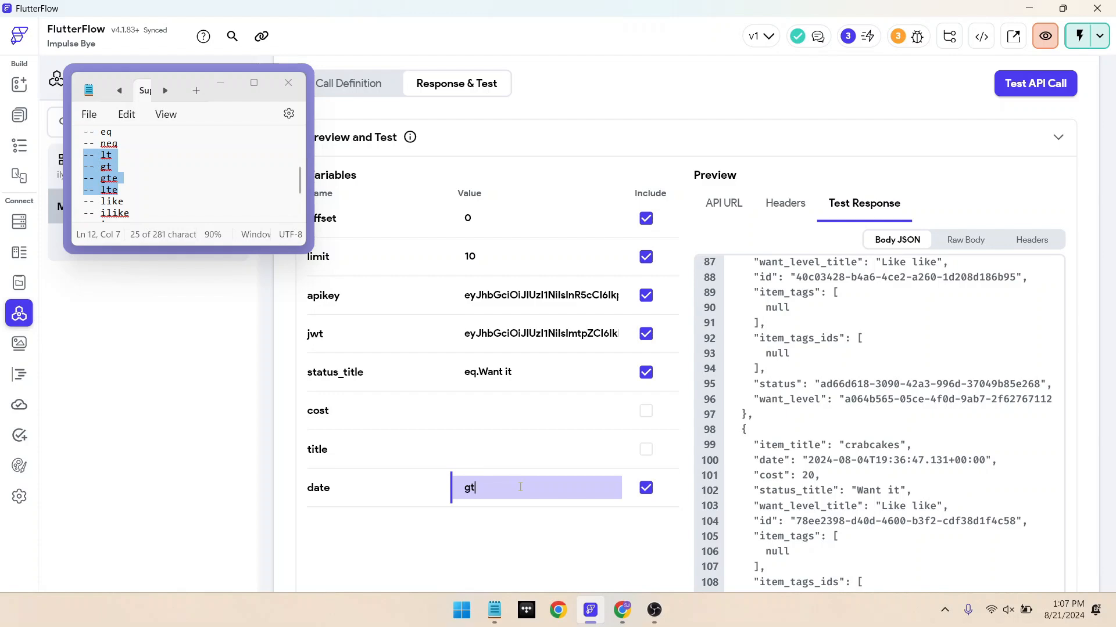
{"action": "type", "text": ".2024-07-"}
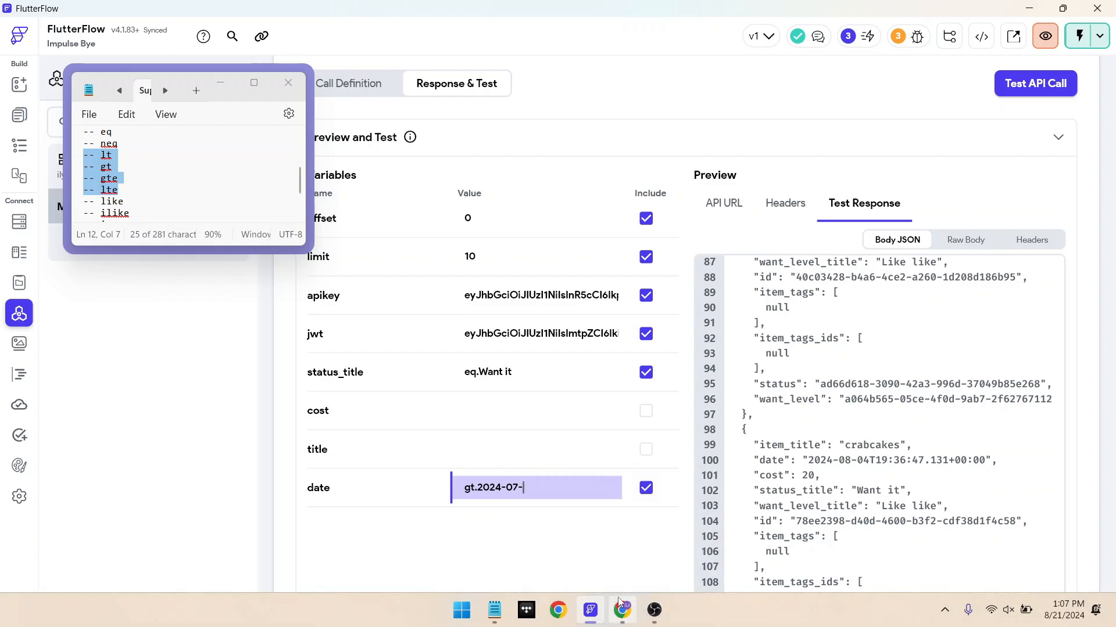
{"action": "type", "text": "31"}
{"action": "triple_click", "coordinate": [473, 488]}
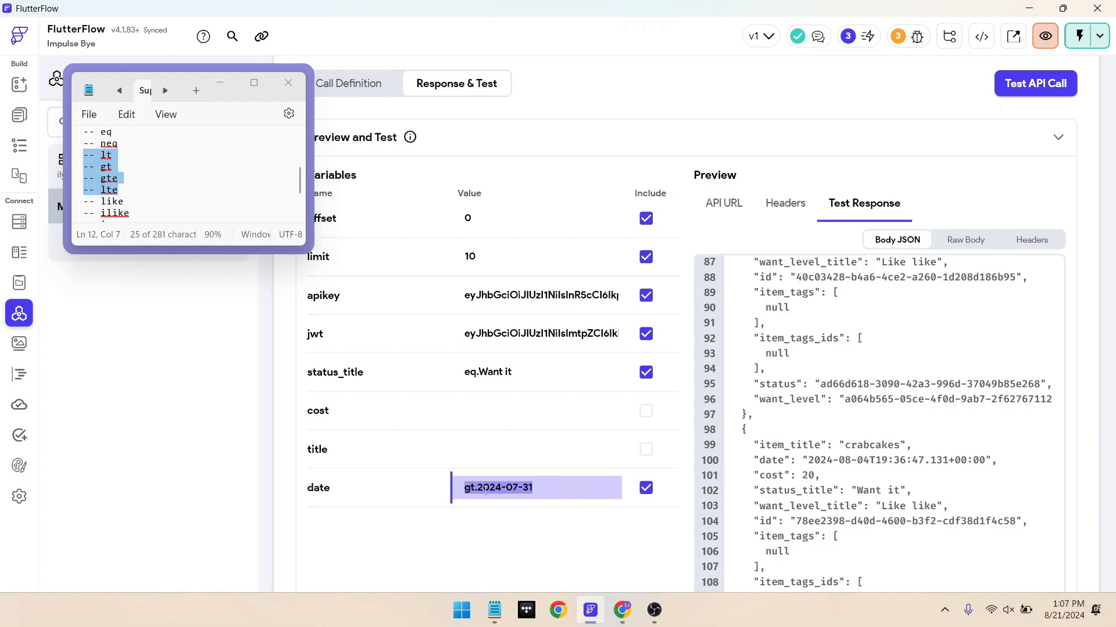
{"action": "left_click", "coordinate": [543, 560]}
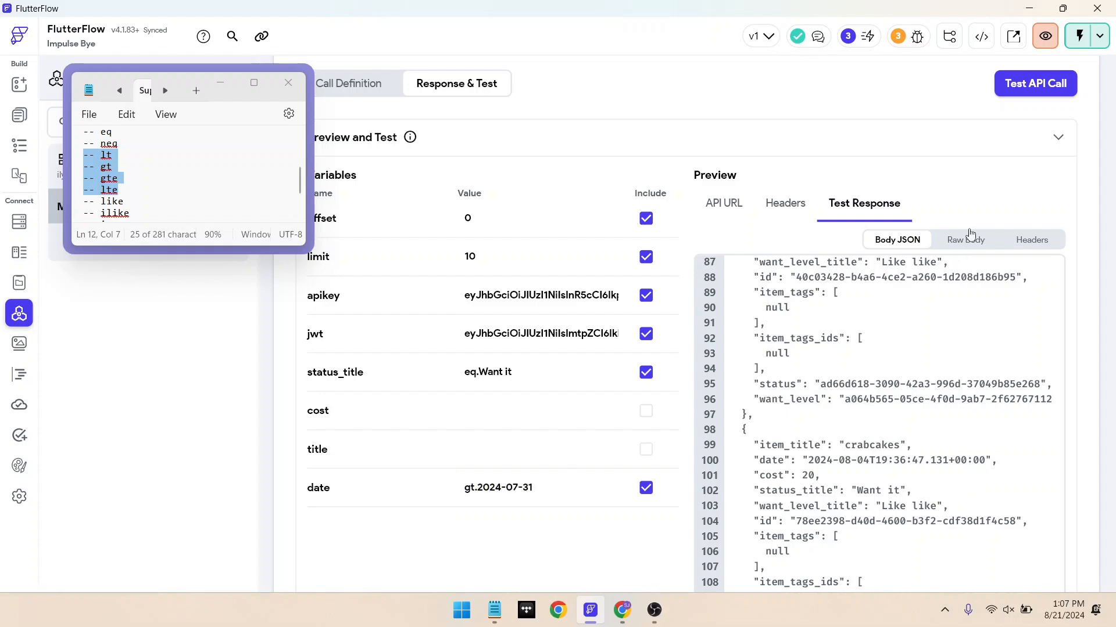
- Test the API call with the gt.2024-07-31 date filter and review the dates of the returned items
{"action": "left_click", "coordinate": [1036, 93]}
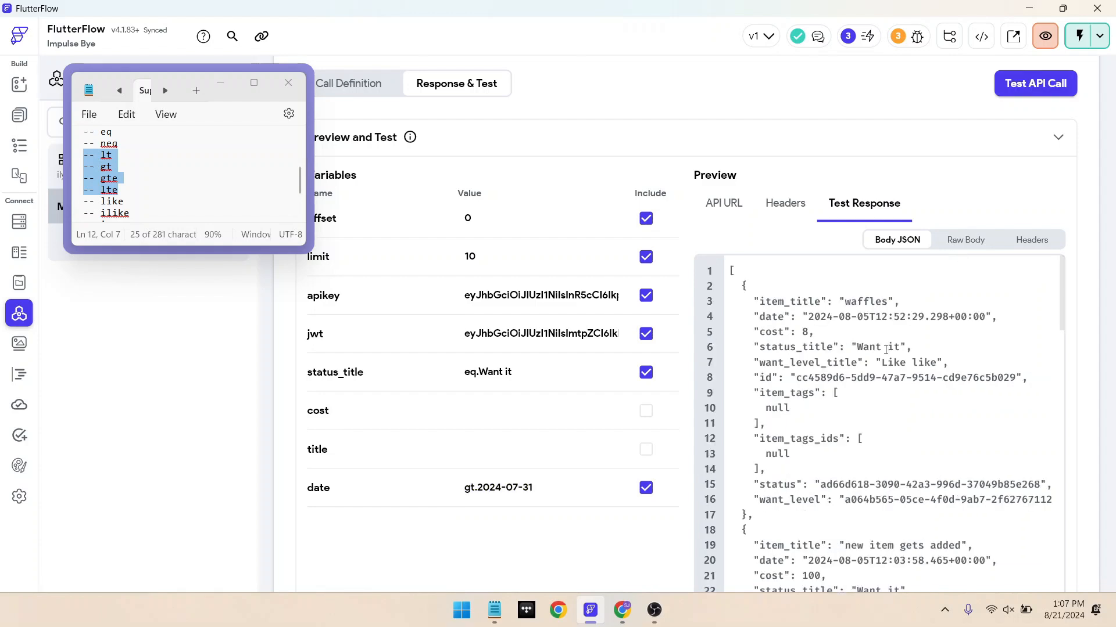
{"action": "left_click_drag", "start_coordinate": [832, 317], "coordinate": [846, 317]}
{"action": "scroll", "coordinate": [877, 312], "scroll_direction": "down", "scroll_amount": 9}
- Change the date test variable to lt.2024-07-31 and test the API call
{"action": "left_click", "coordinate": [477, 488]}
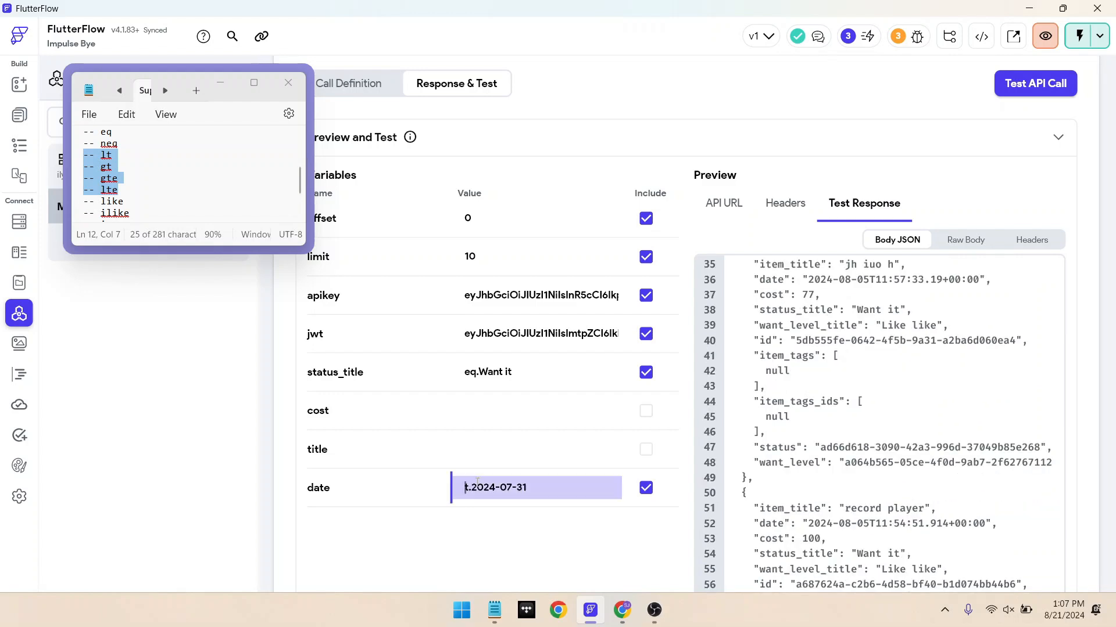
{"action": "key", "text": "Home"}
{"action": "key", "text": "Delete"}
{"action": "type", "text": "l"}
{"action": "key", "text": "Return"}
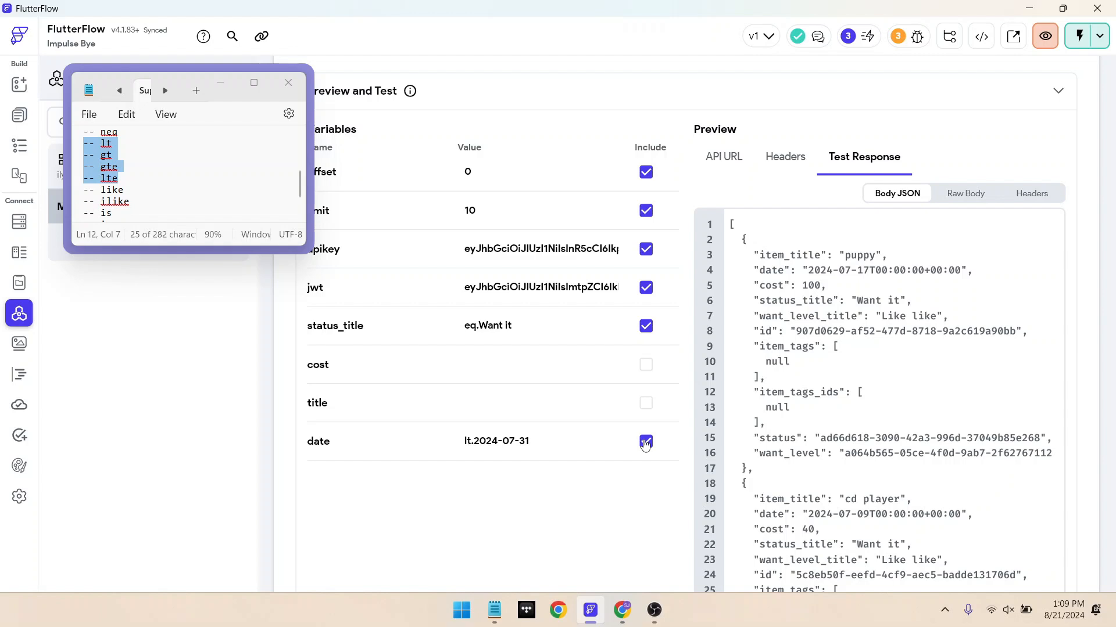
- Highlight like and ilike in the notes, then replace the date filter with the title variable set to like.%cake%
{"action": "left_click_drag", "start_coordinate": [129, 201], "coordinate": [84, 192]}
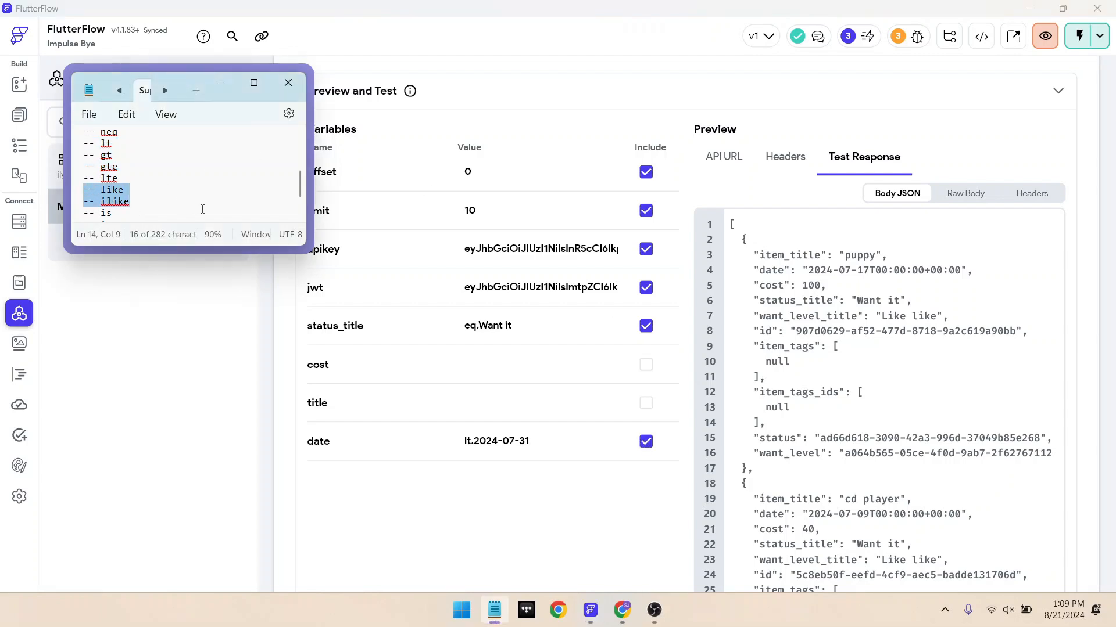
{"action": "left_click", "coordinate": [645, 442]}
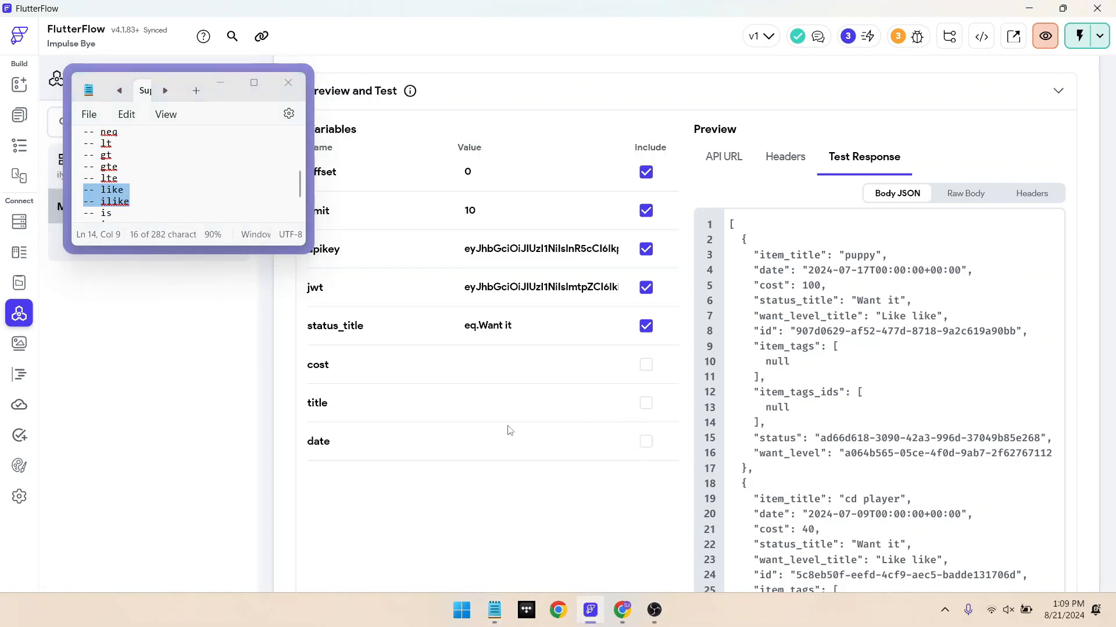
{"action": "left_click", "coordinate": [645, 403]}
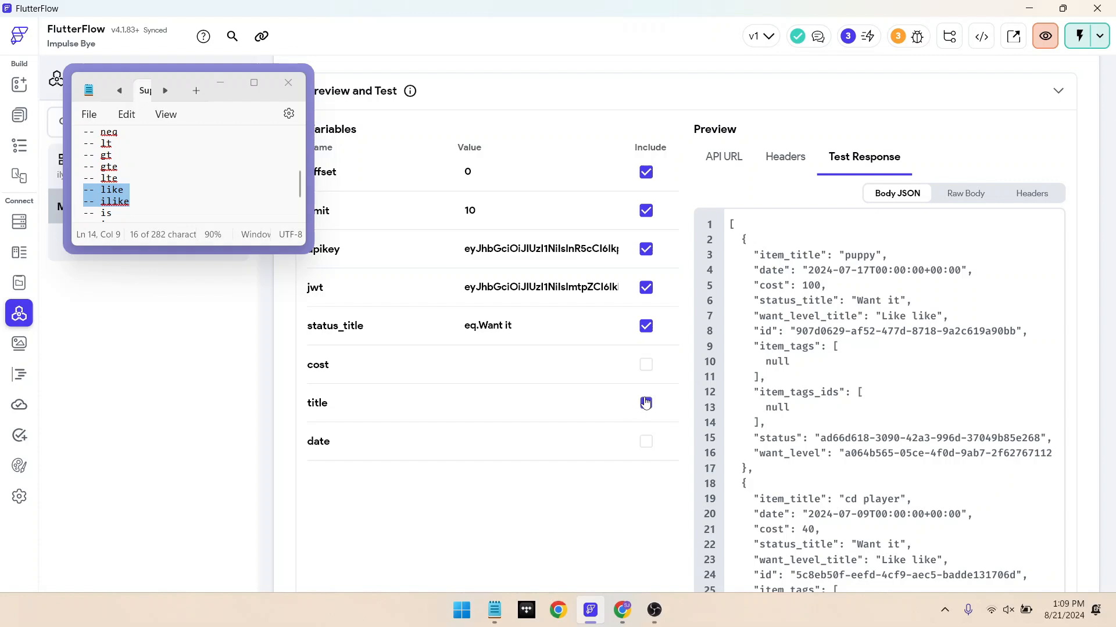
{"action": "left_click", "coordinate": [542, 402]}
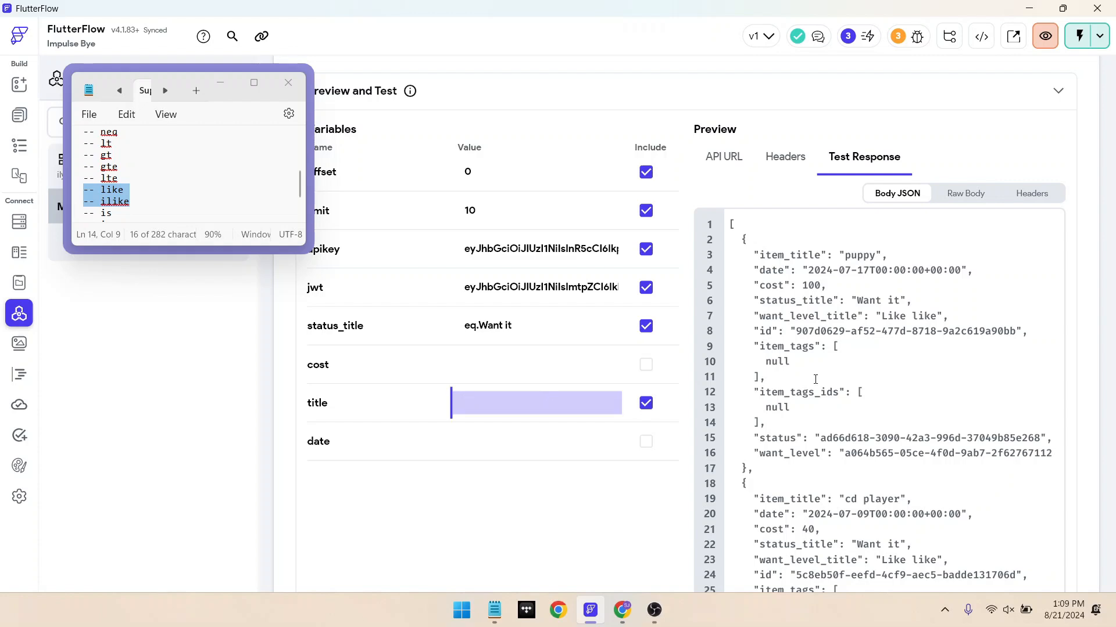
{"action": "type", "text": "like.%"}
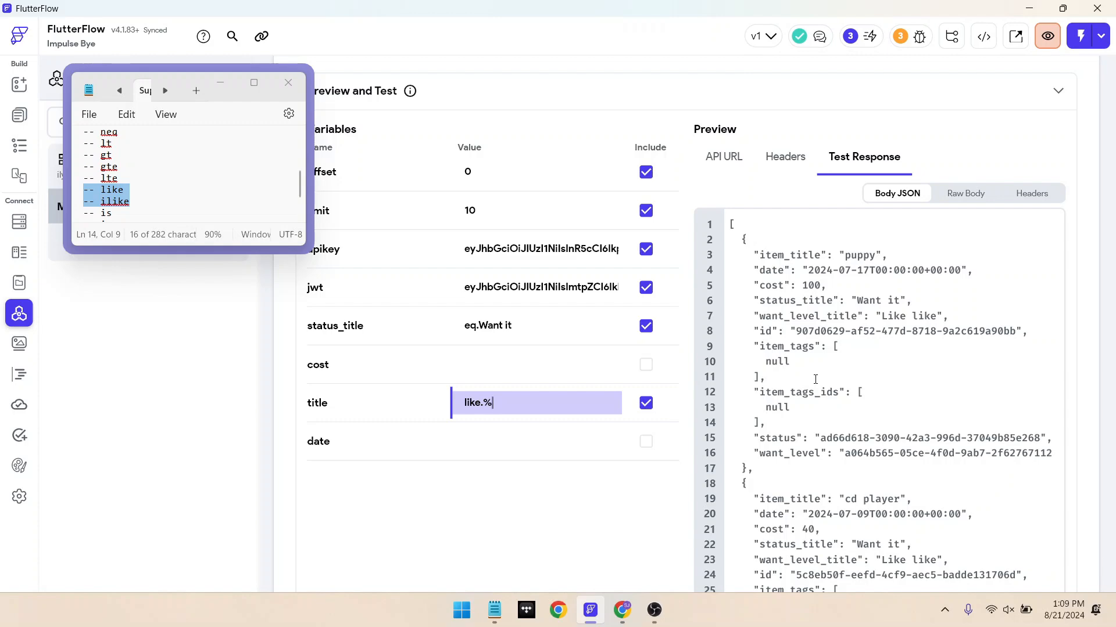
{"action": "type", "text": "cake%"}
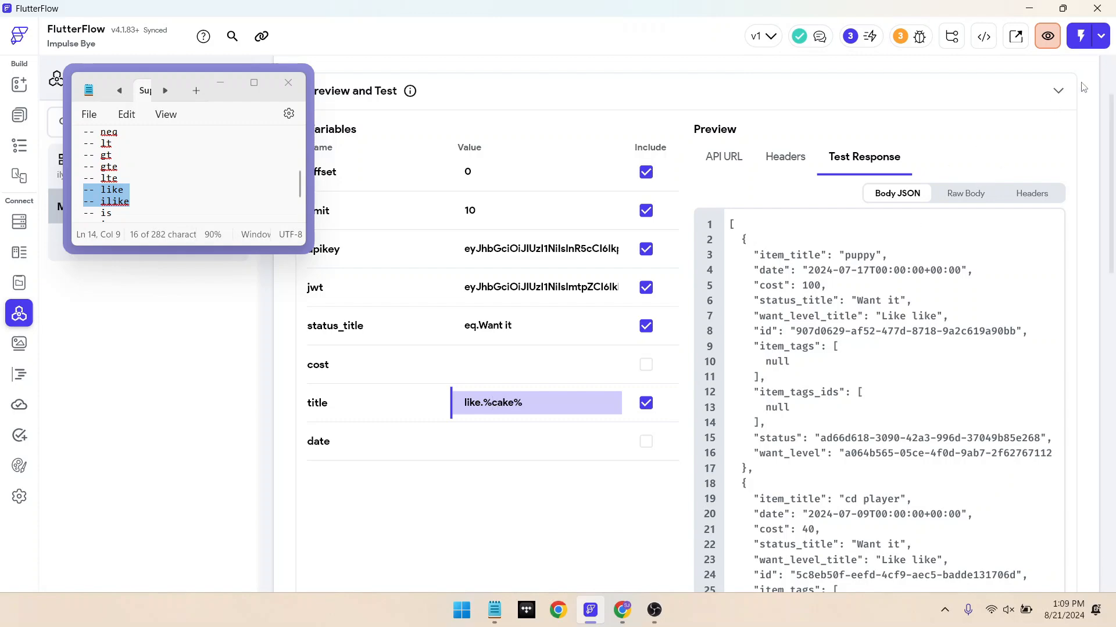
- Test the API call with the like.%cake% title filter and look through the returned item titles
{"action": "scroll", "coordinate": [979, 180], "scroll_direction": "up", "scroll_amount": 3}
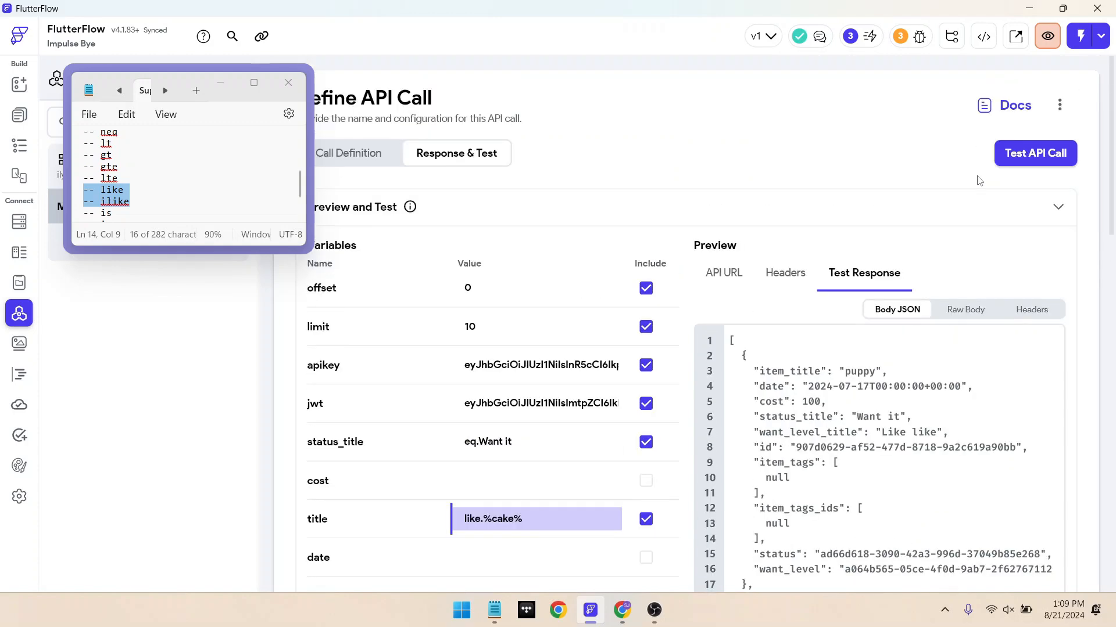
{"action": "left_click", "coordinate": [1022, 153]}
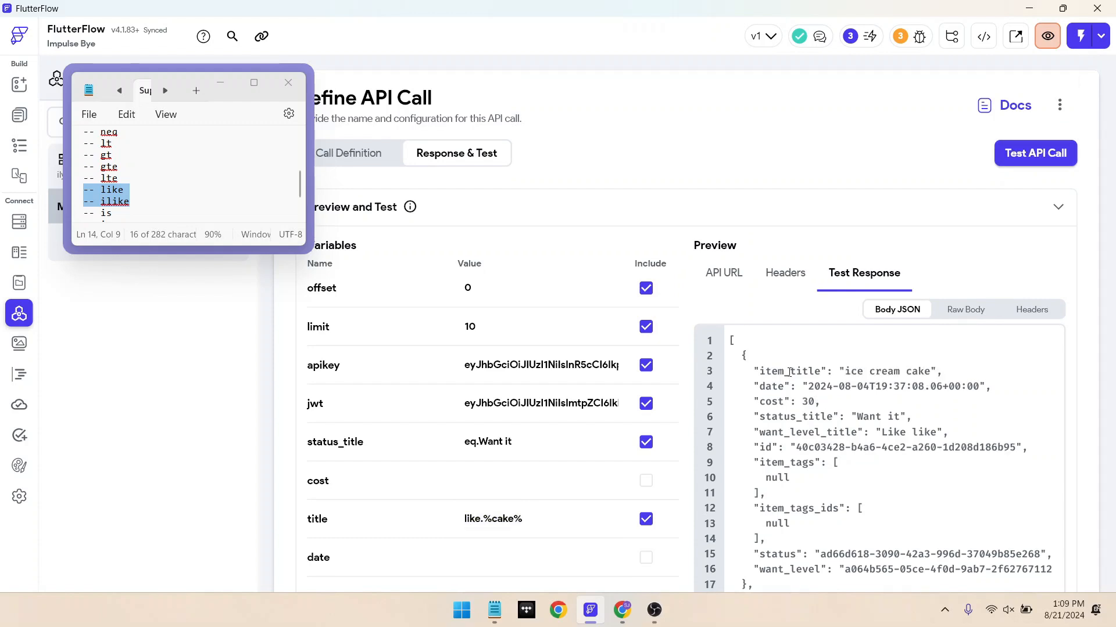
{"action": "scroll", "coordinate": [789, 372], "scroll_direction": "down", "scroll_amount": 5}
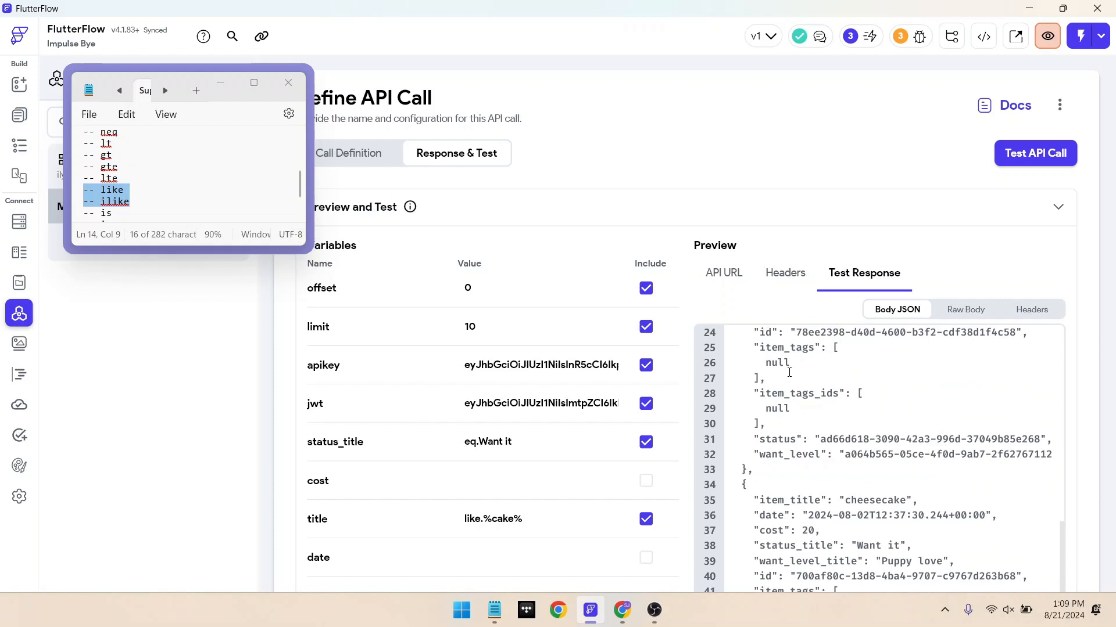
{"action": "scroll", "coordinate": [523, 465], "scroll_direction": "down", "scroll_amount": 2}
- Capitalize the search word so the title test variable reads like.%Cake%, then test the API call
{"action": "double_click", "coordinate": [482, 425]}
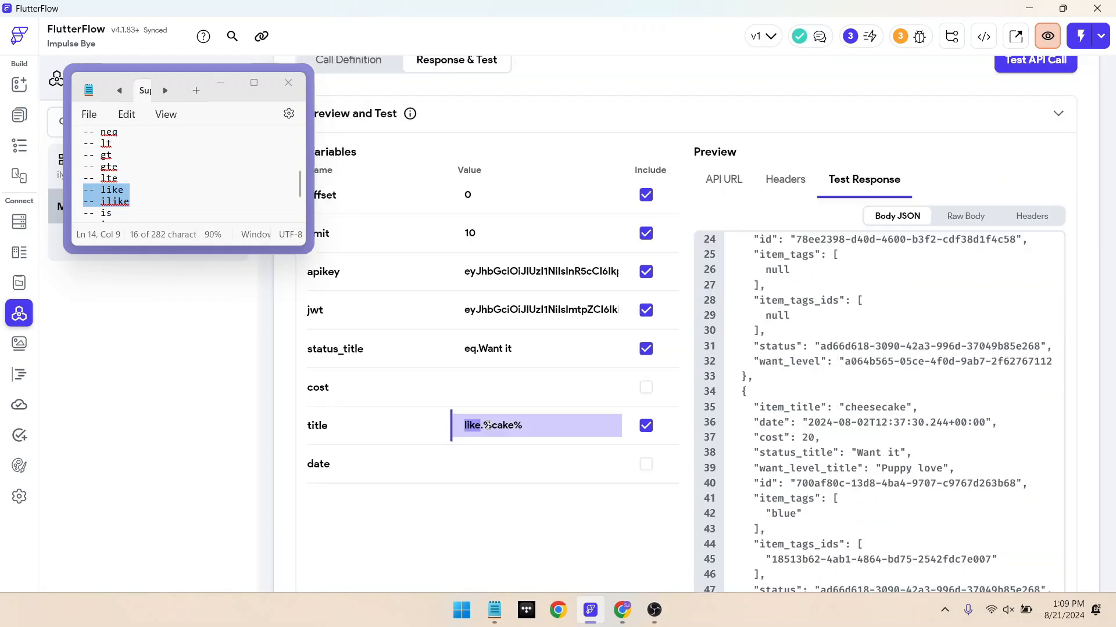
{"action": "left_click", "coordinate": [498, 426]}
{"action": "key", "text": "BackSpace"}
{"action": "type", "text": "C"}
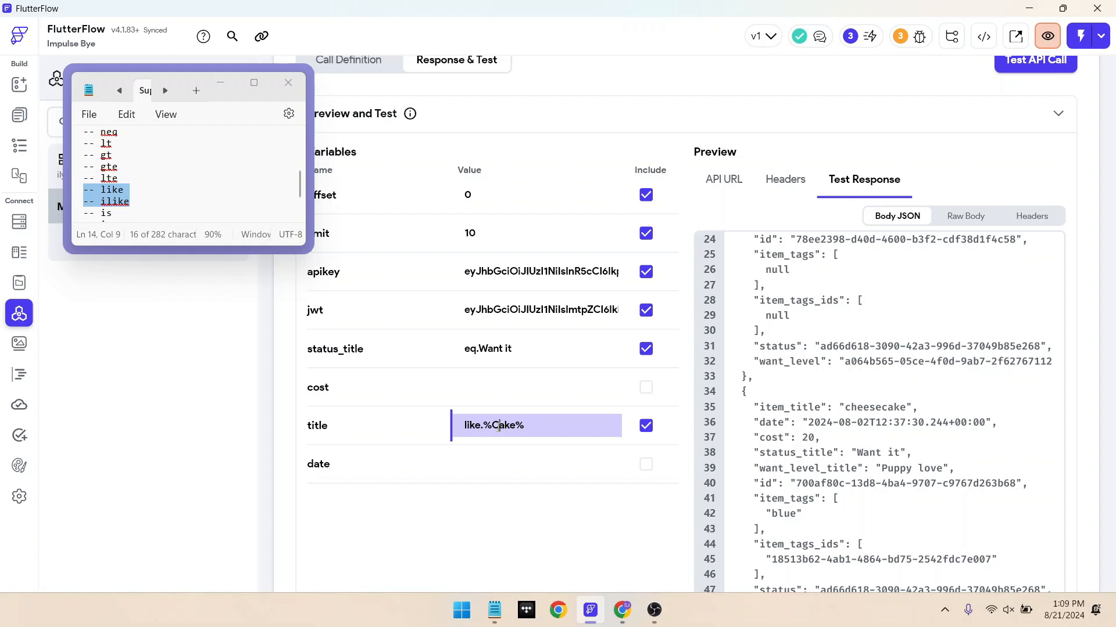
{"action": "key", "text": "Return"}
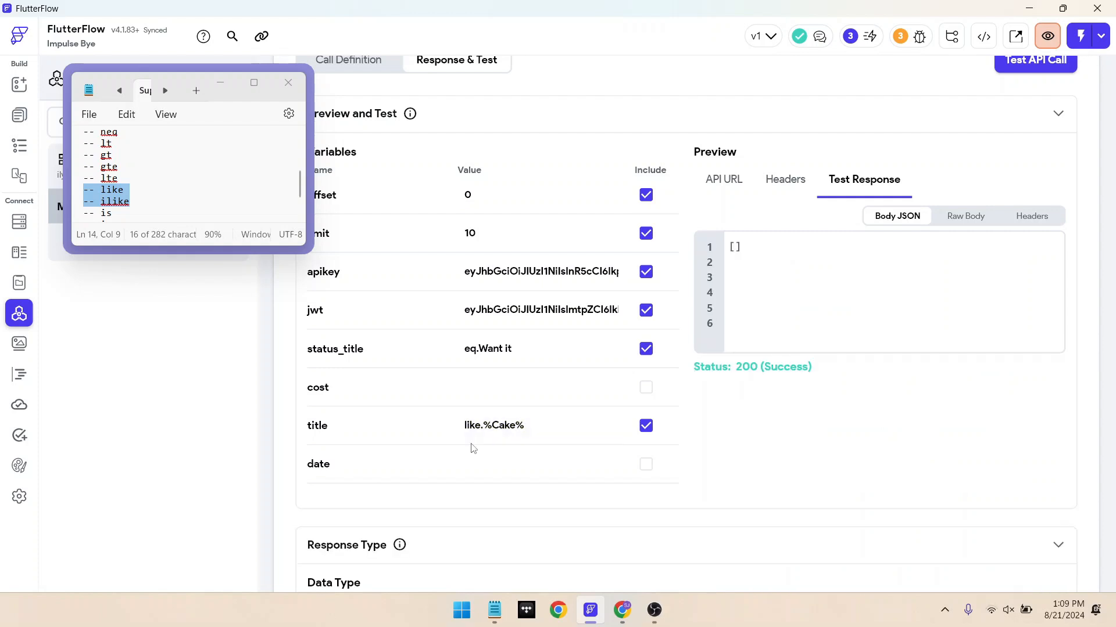
- Change the title test variable to the case-insensitive ilike.%Cake% and test the API call
{"action": "left_click", "coordinate": [465, 425]}
{"action": "type", "text": "i"}
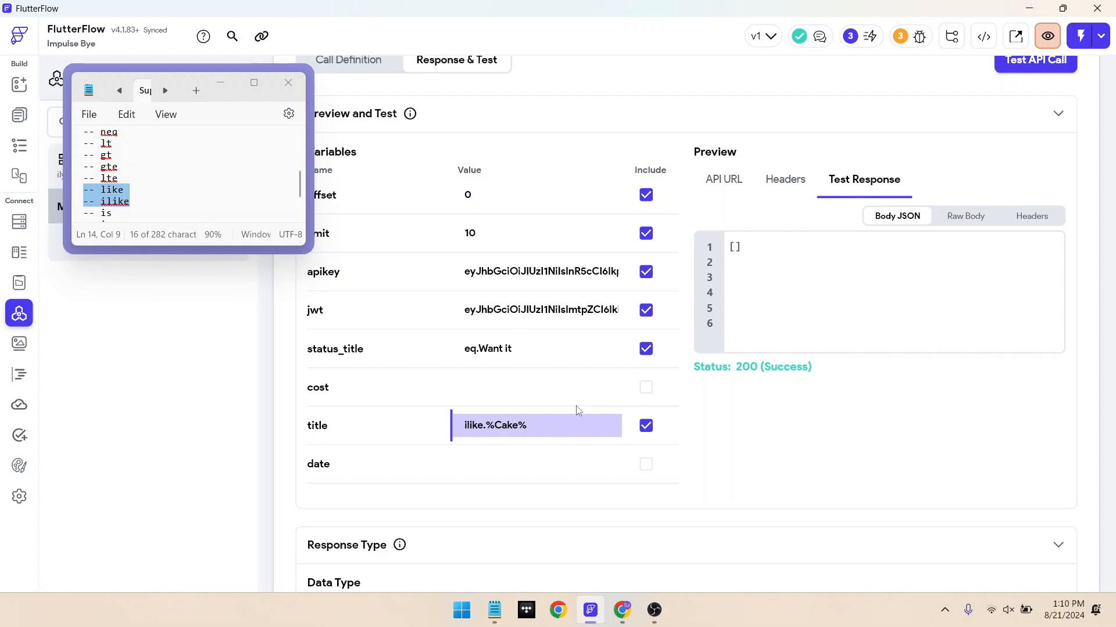
{"action": "key", "text": "Return"}
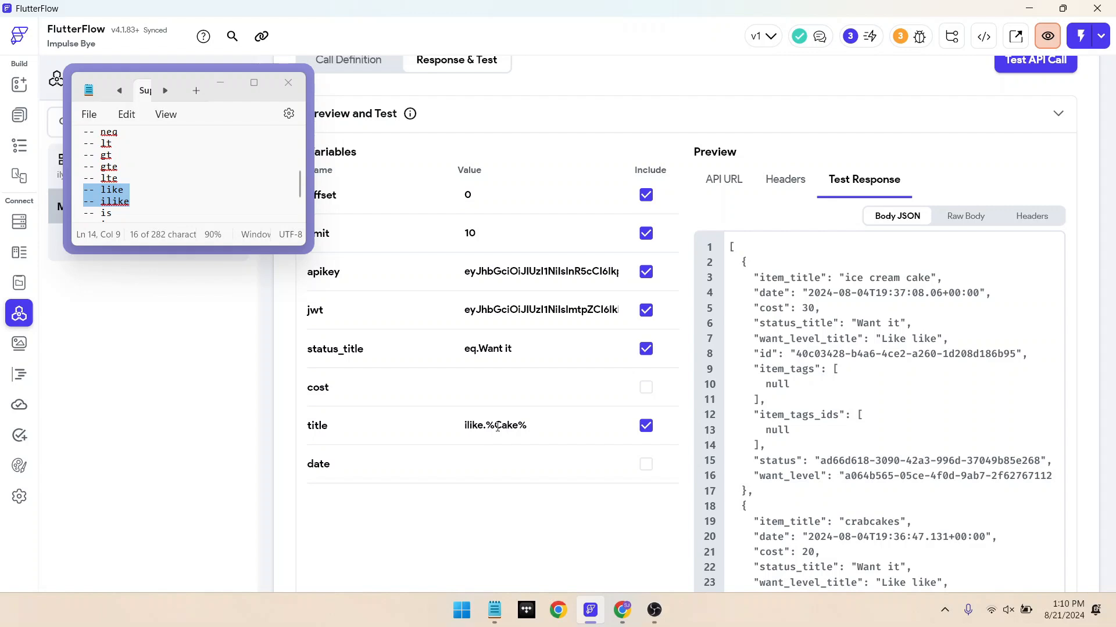
- Highlight the is filter in the notes, then set the title test variable to is.null and test the API call
{"action": "key", "text": "alt+Tab"}
{"action": "key", "text": "Down"}
{"action": "key", "text": "Home"}
{"action": "key", "text": "shift+End"}
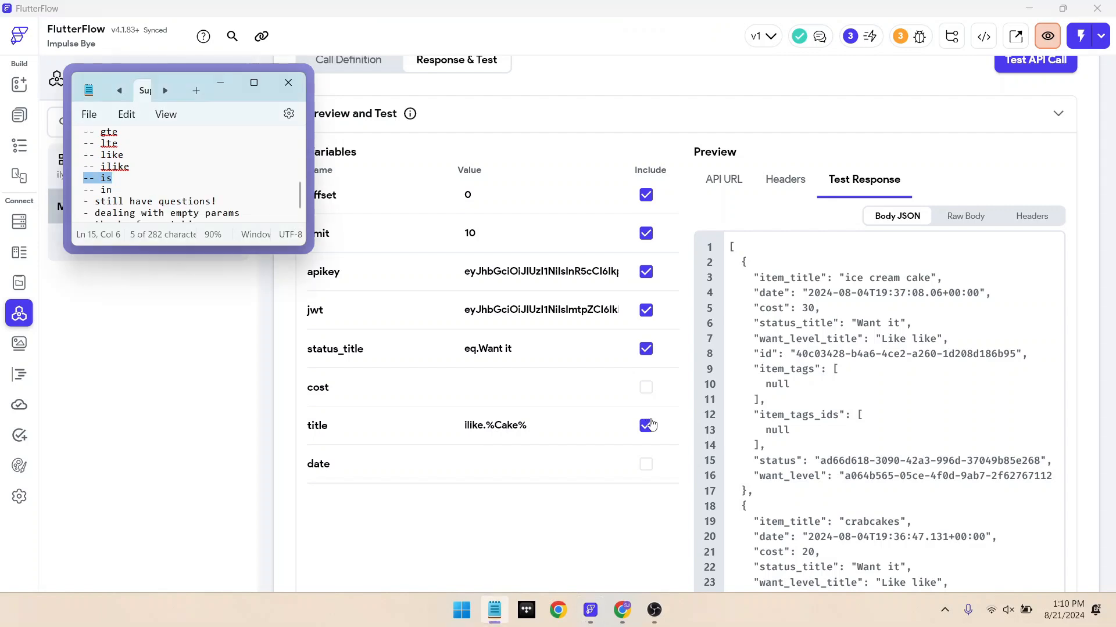
{"action": "left_click", "coordinate": [549, 427]}
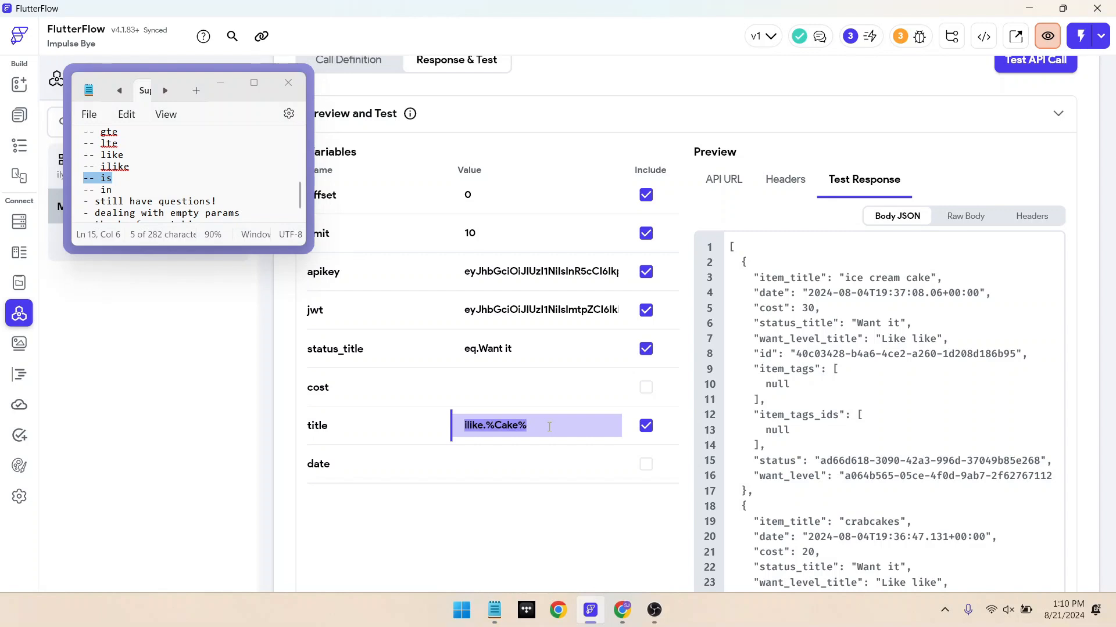
{"action": "type", "text": "is.null"}
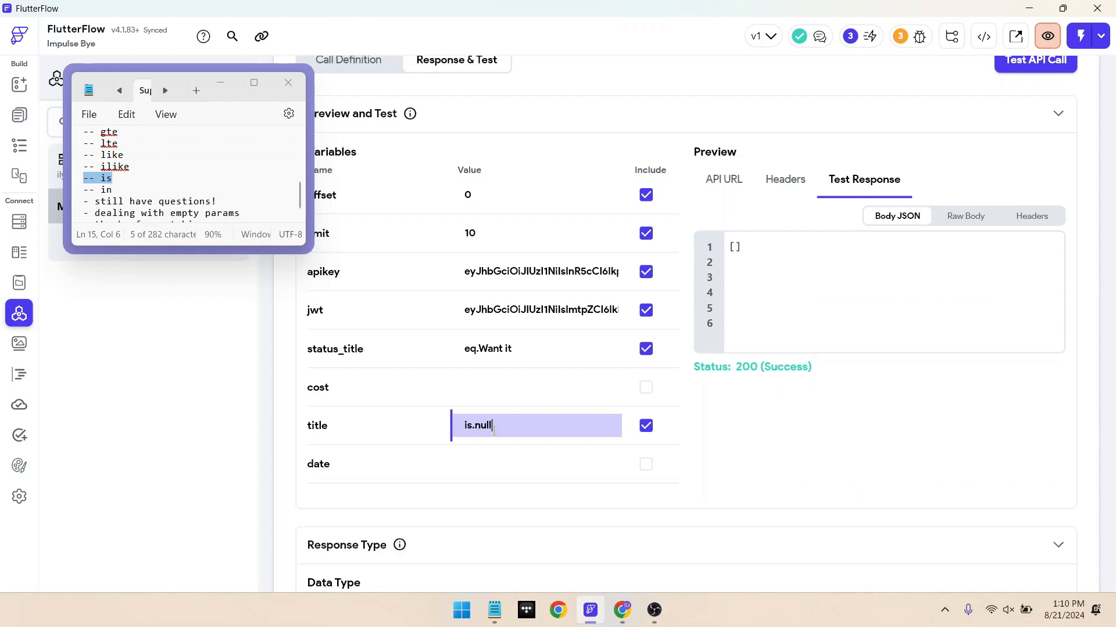
- Change the title test variable to is.true and test the API call
{"action": "key", "text": "BackSpace"}
{"action": "key", "text": "BackSpace"}
{"action": "key", "text": "BackSpace"}
{"action": "key", "text": "BackSpace"}
{"action": "type", "text": "true"}
{"action": "left_click", "coordinate": [1039, 69]}
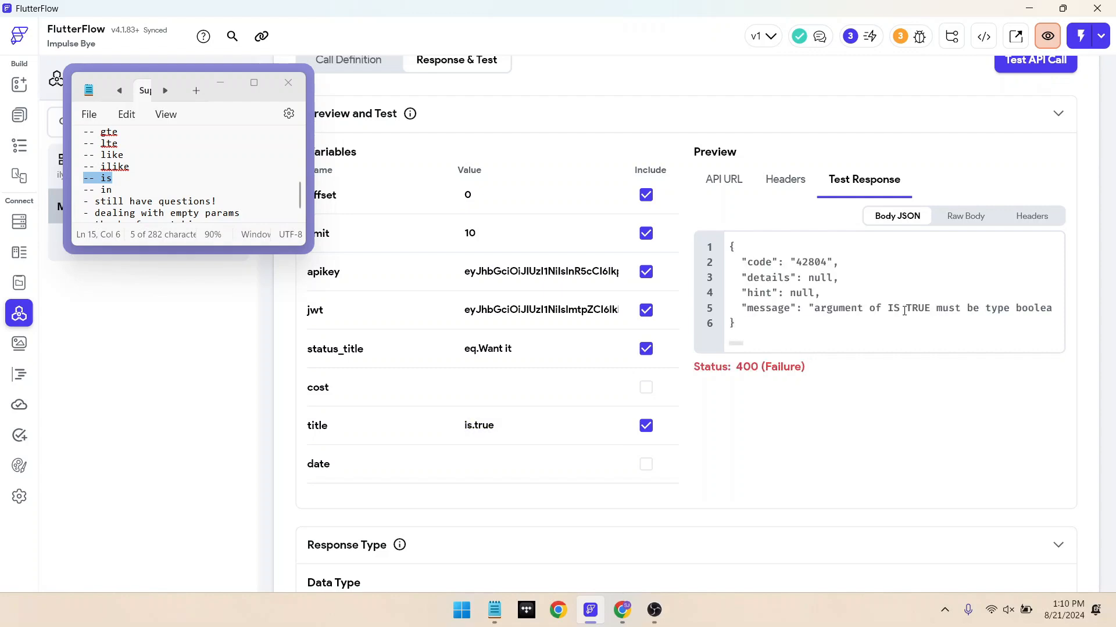
- Change the title test variable to is.false
{"action": "double_click", "coordinate": [490, 429]}
{"action": "type", "text": "fa"}
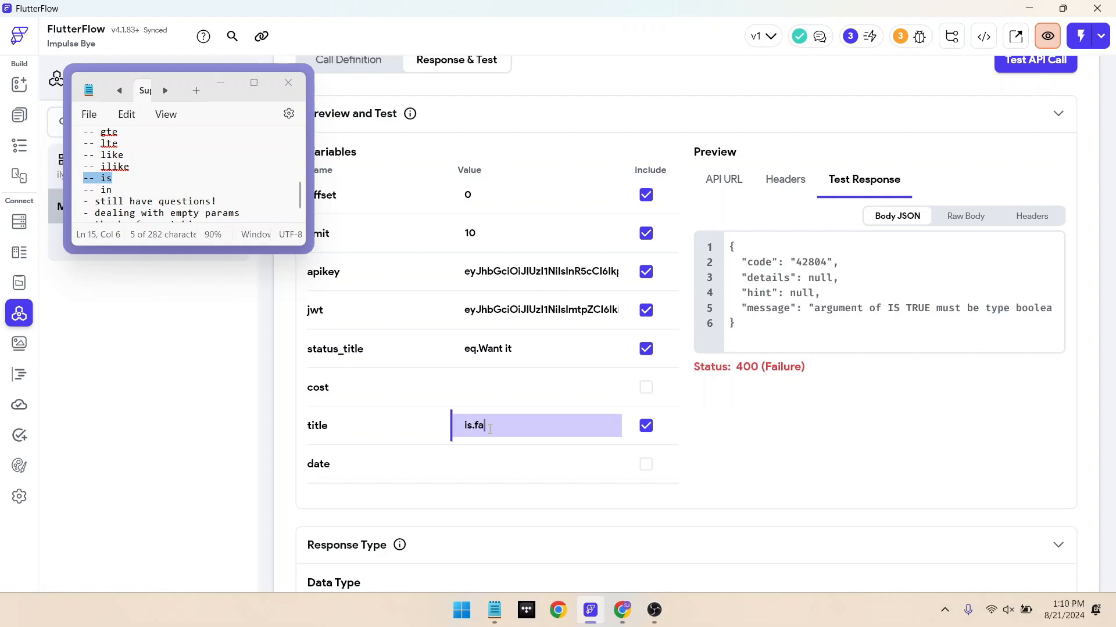
{"action": "type", "text": "lse"}
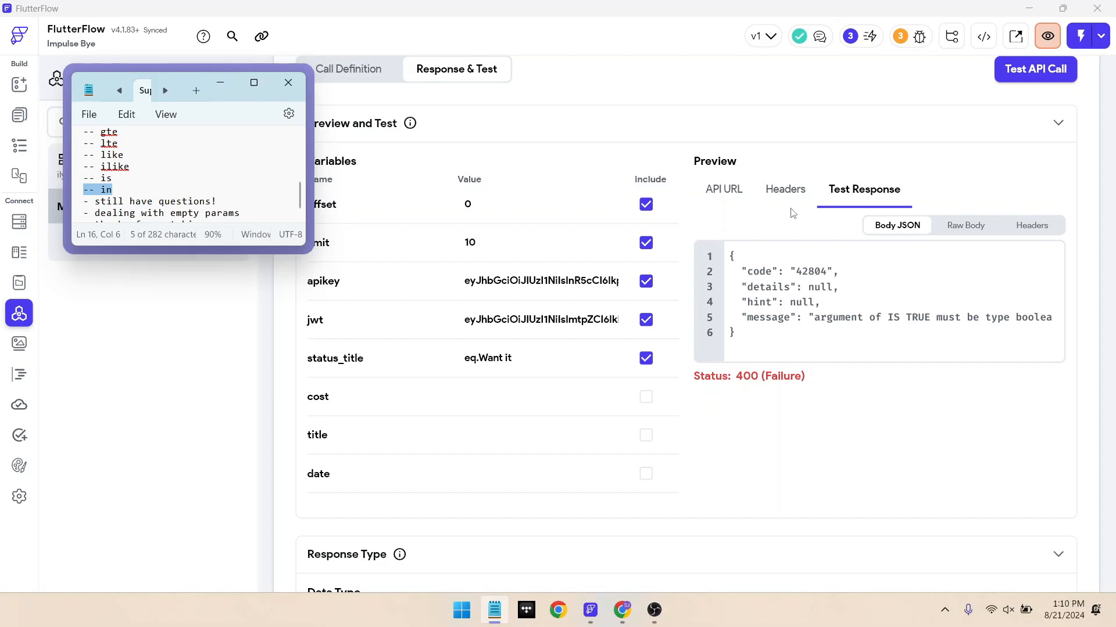
- Set the status_title test variable to in.(Want it,Bought it) and point out the second value in the list
{"action": "double_click", "coordinate": [469, 358]}
{"action": "type", "text": "in."}
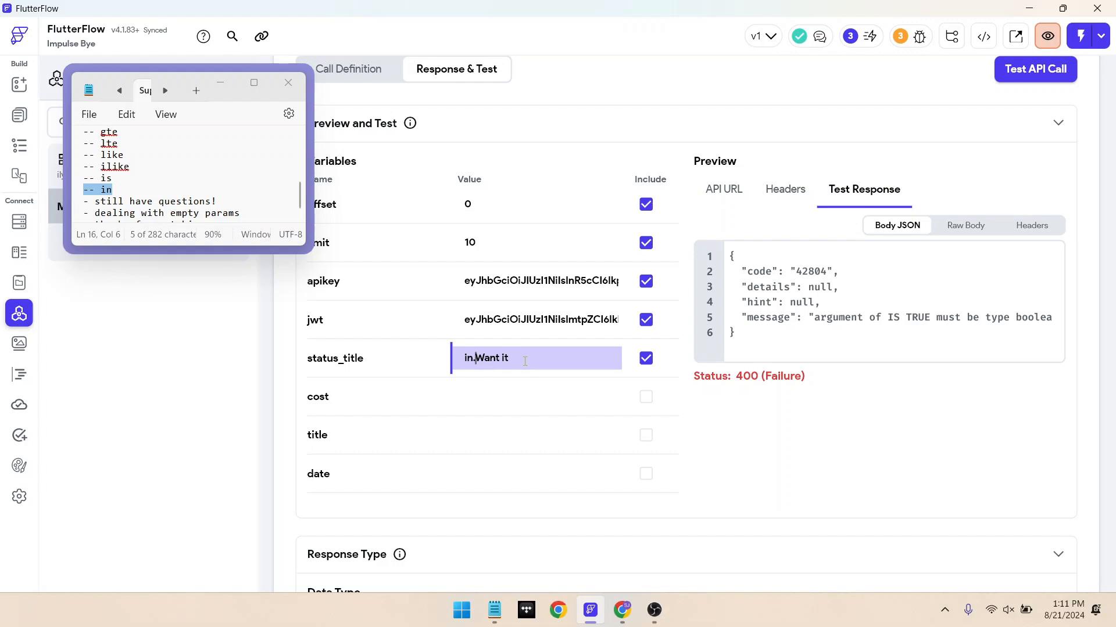
{"action": "type", "text": "(Want it,Boug"}
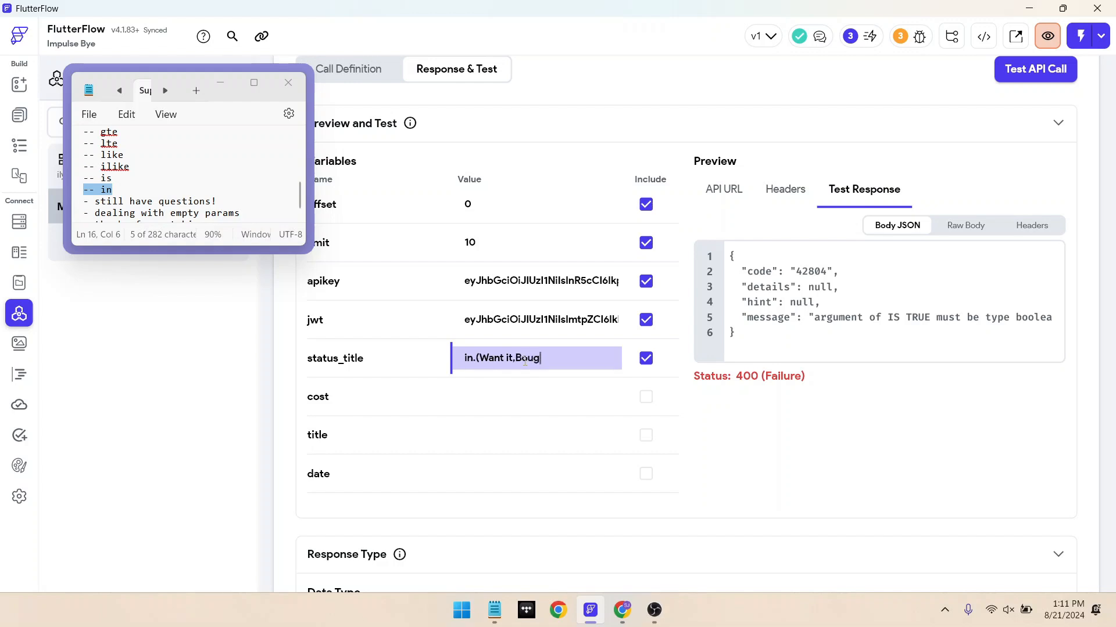
{"action": "type", "text": "ht it)"}
{"action": "left_click_drag", "start_coordinate": [514, 361], "coordinate": [523, 362]}
{"action": "left_click", "coordinate": [514, 361]}
{"action": "left_click_drag", "start_coordinate": [517, 364], "coordinate": [567, 366]}
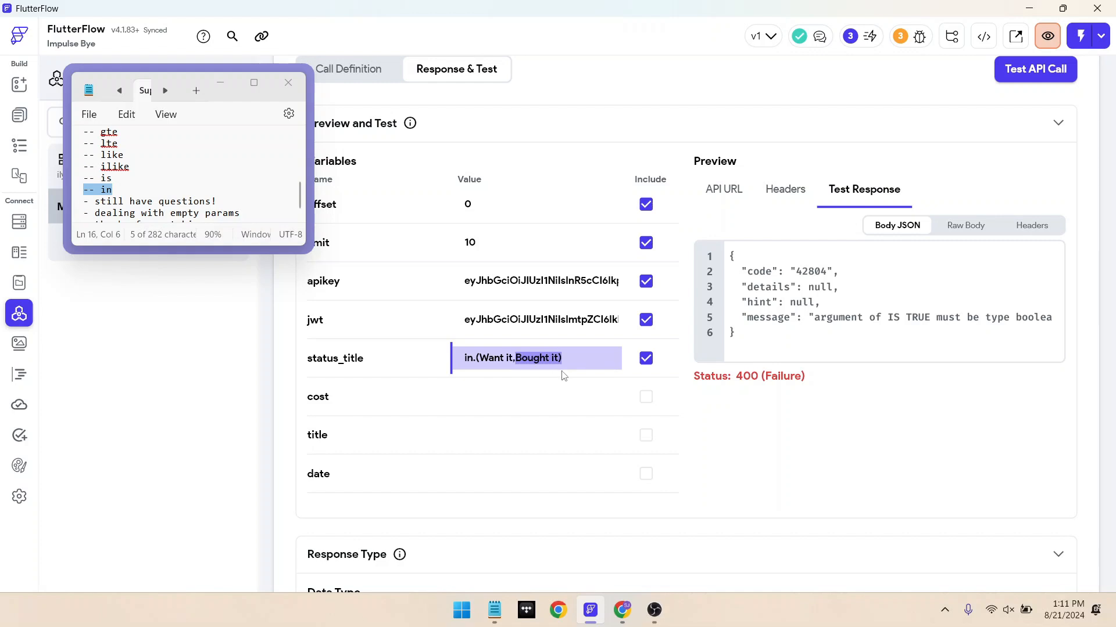
{"action": "left_click", "coordinate": [568, 368]}
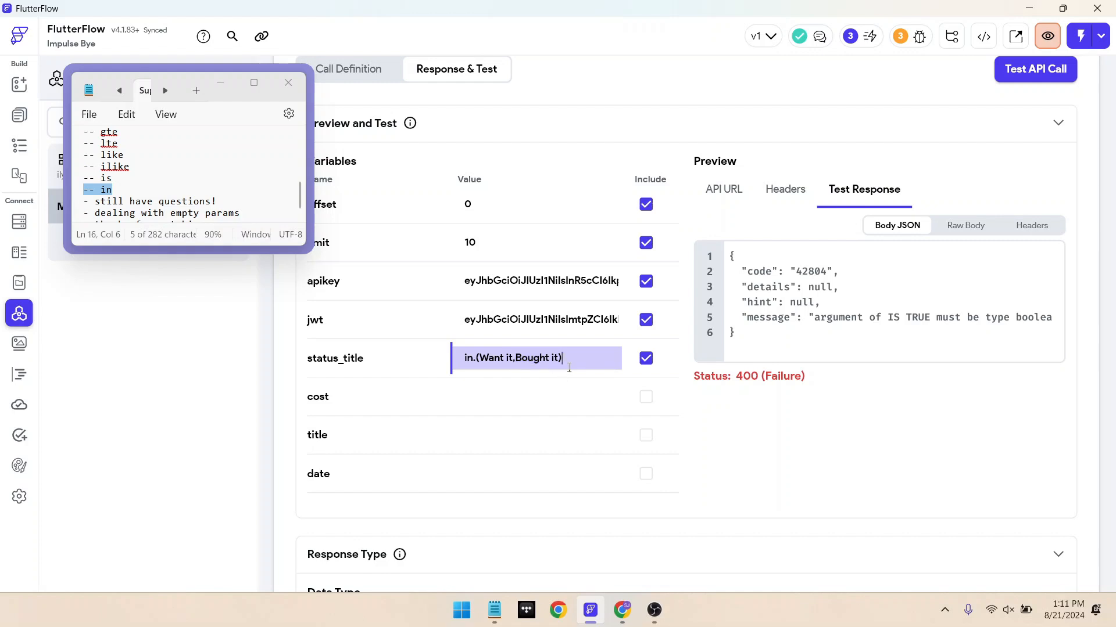
{"action": "left_click", "coordinate": [516, 357]}
- Test the API call with the in filter and look through the status titles of the returned items
{"action": "left_click", "coordinate": [1036, 80]}
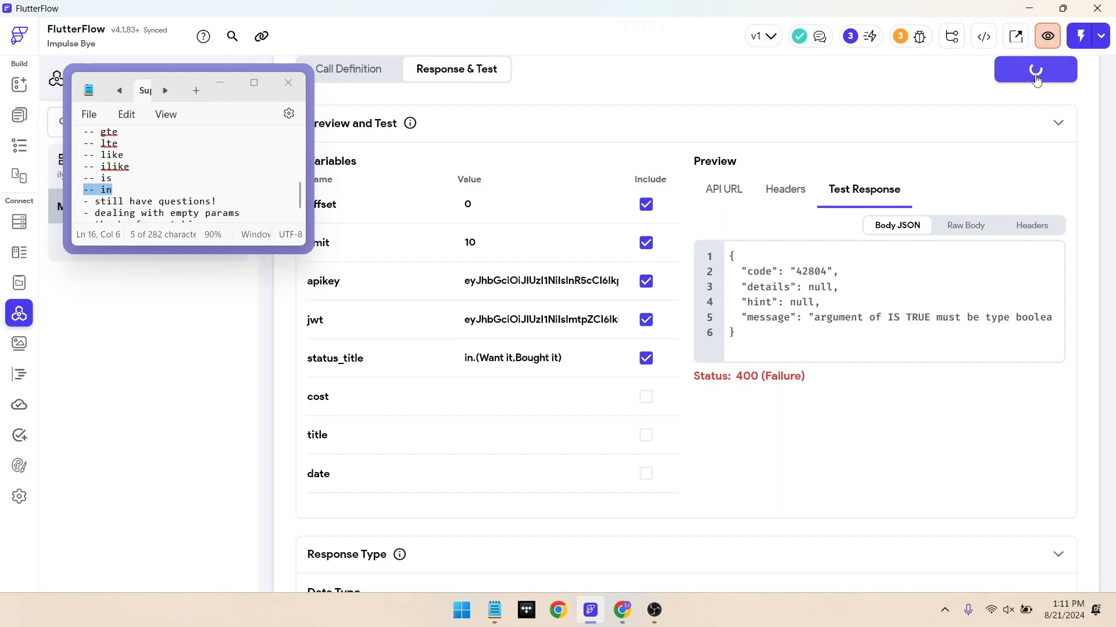
{"action": "scroll", "coordinate": [1005, 354], "scroll_direction": "down", "scroll_amount": 1}
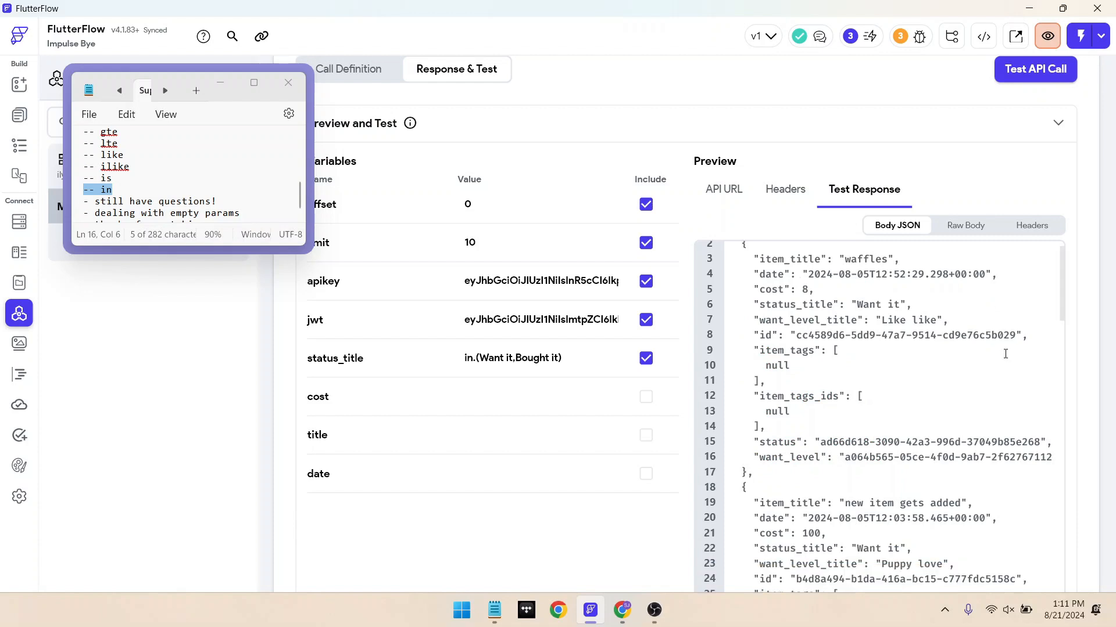
{"action": "scroll", "coordinate": [885, 314], "scroll_direction": "down", "scroll_amount": 4}
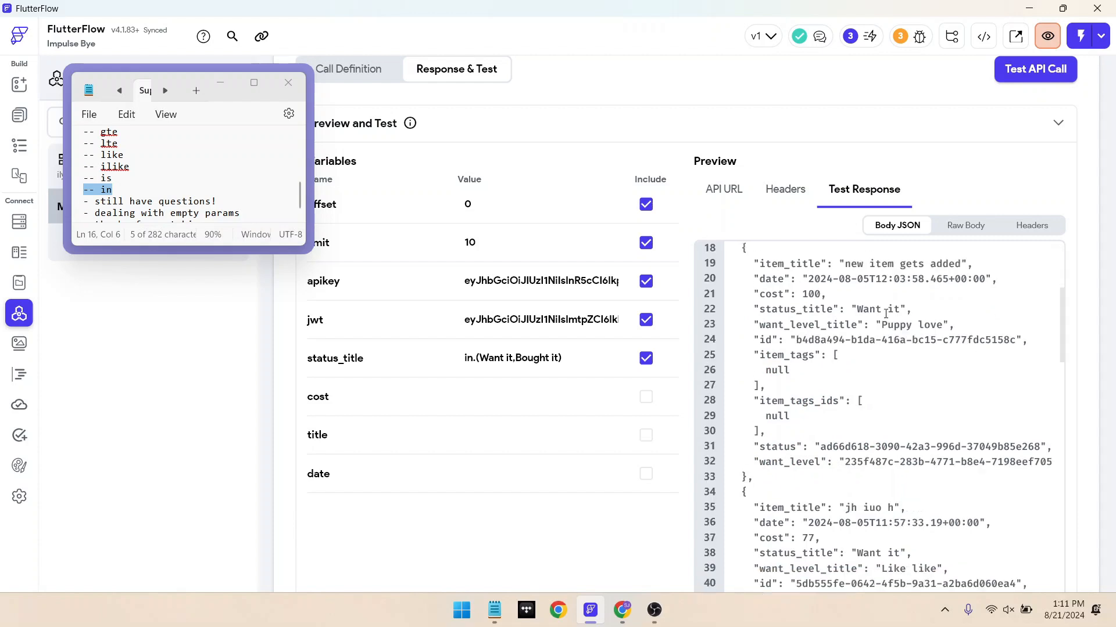
- Look through the remaining response items and extend the status_title test variable to in.(Want it,Bought it,Got it for free)
{"action": "scroll", "coordinate": [878, 417], "scroll_direction": "down", "scroll_amount": 8}
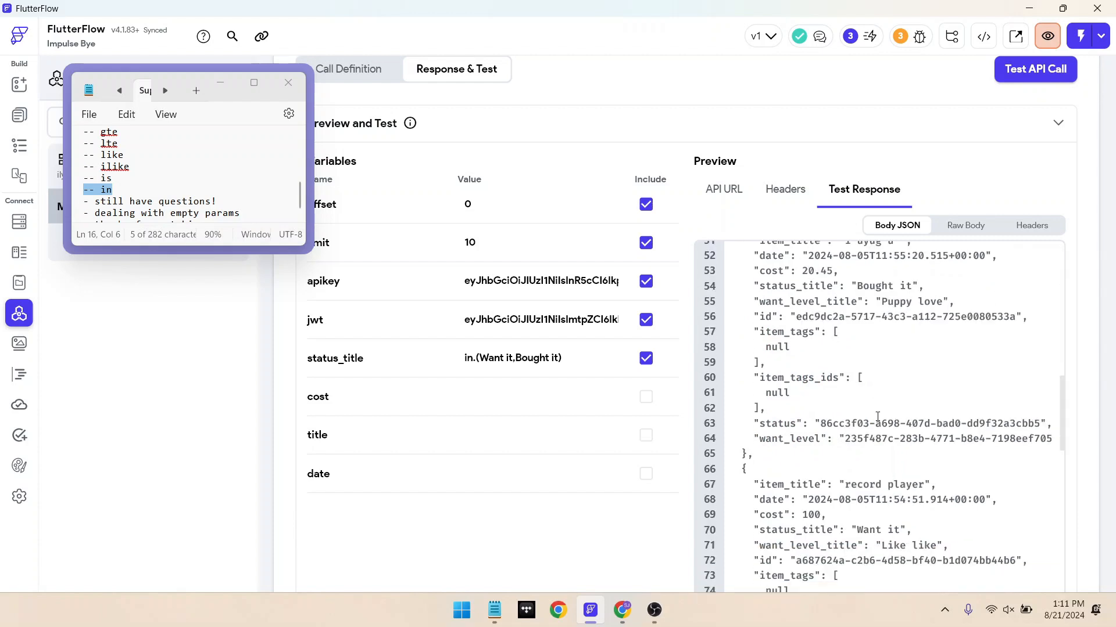
{"action": "scroll", "coordinate": [521, 366], "scroll_direction": "down", "scroll_amount": 2}
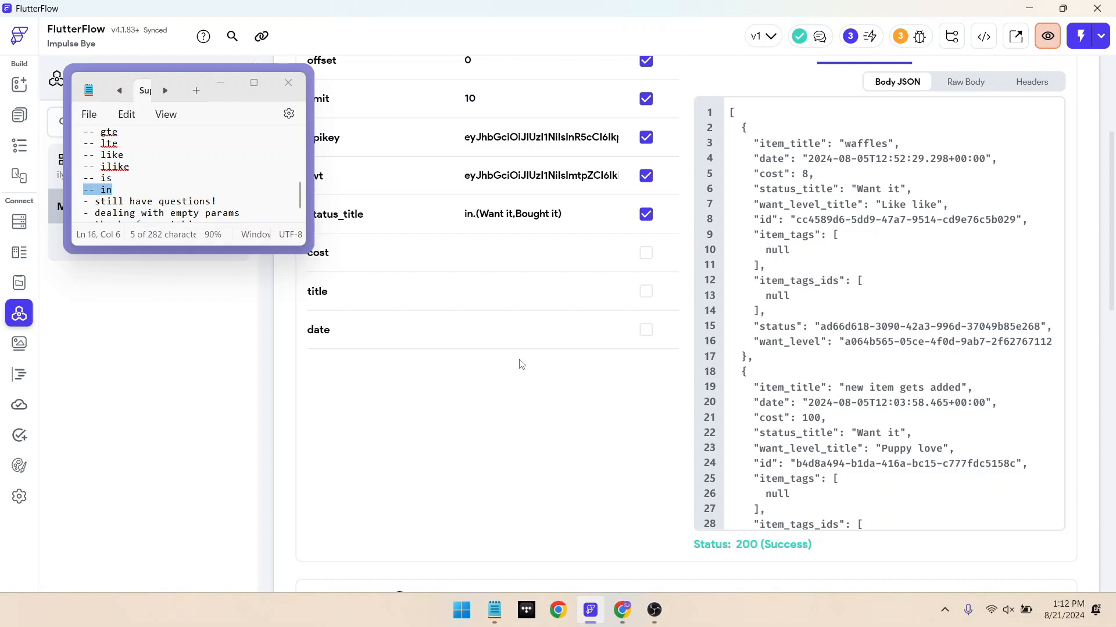
{"action": "scroll", "coordinate": [520, 366], "scroll_direction": "up", "scroll_amount": 2}
{"action": "left_click", "coordinate": [558, 352]}
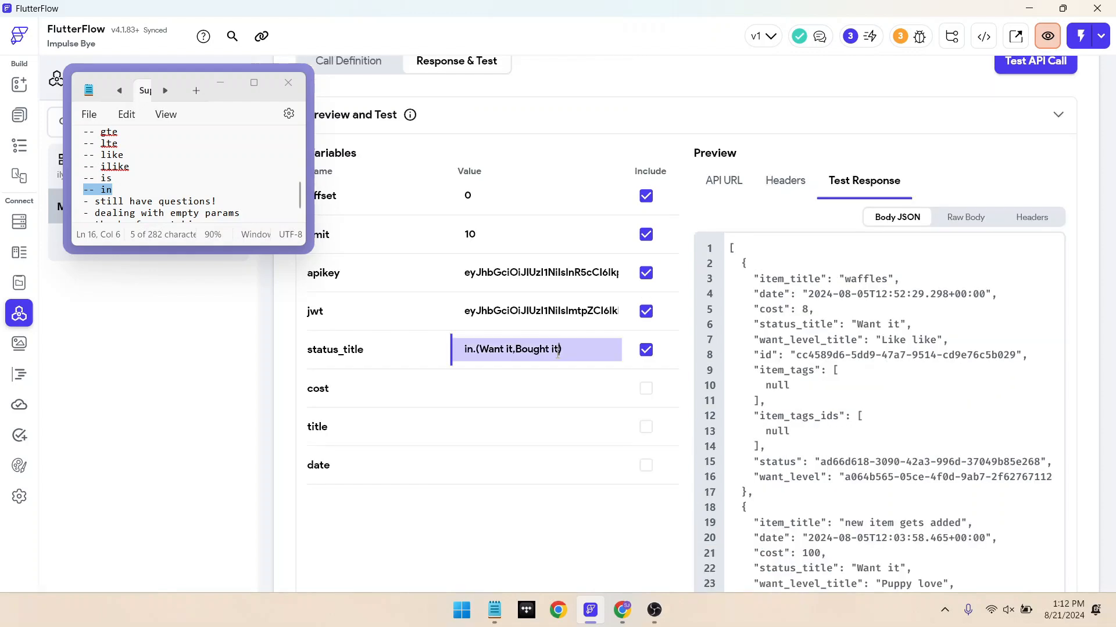
{"action": "type", "text": ",Got it for free"}
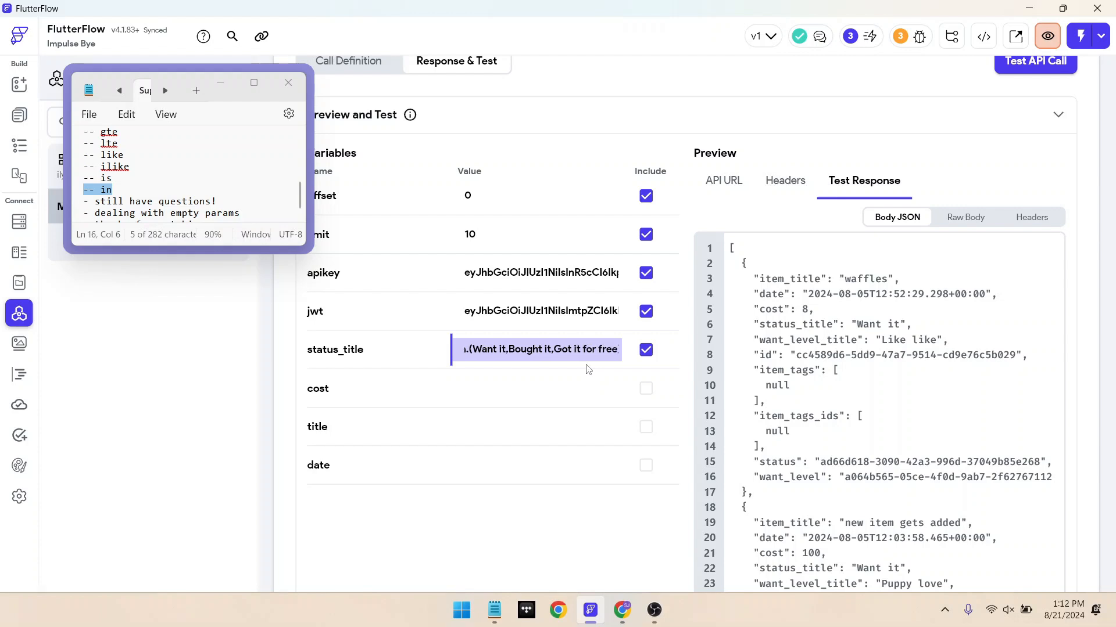
{"action": "key", "text": "End"}
- Highlight "still have questions!" in the notes, switch to Supabase in the browser and open the item_detail API docs
{"action": "triple_click", "coordinate": [200, 200]}
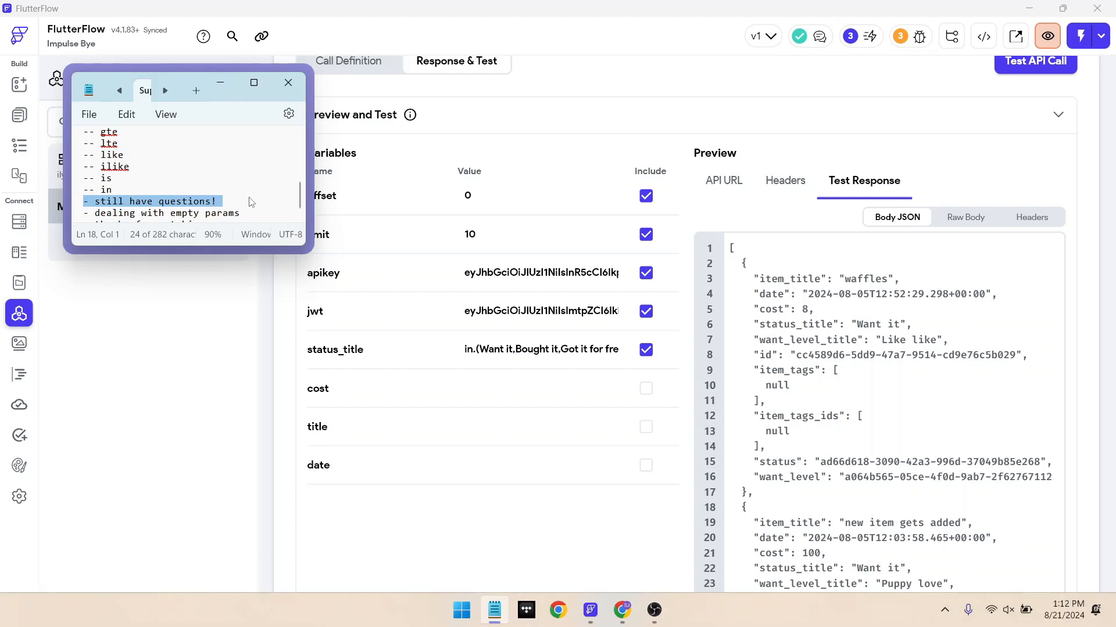
{"action": "key", "text": "alt+Tab"}
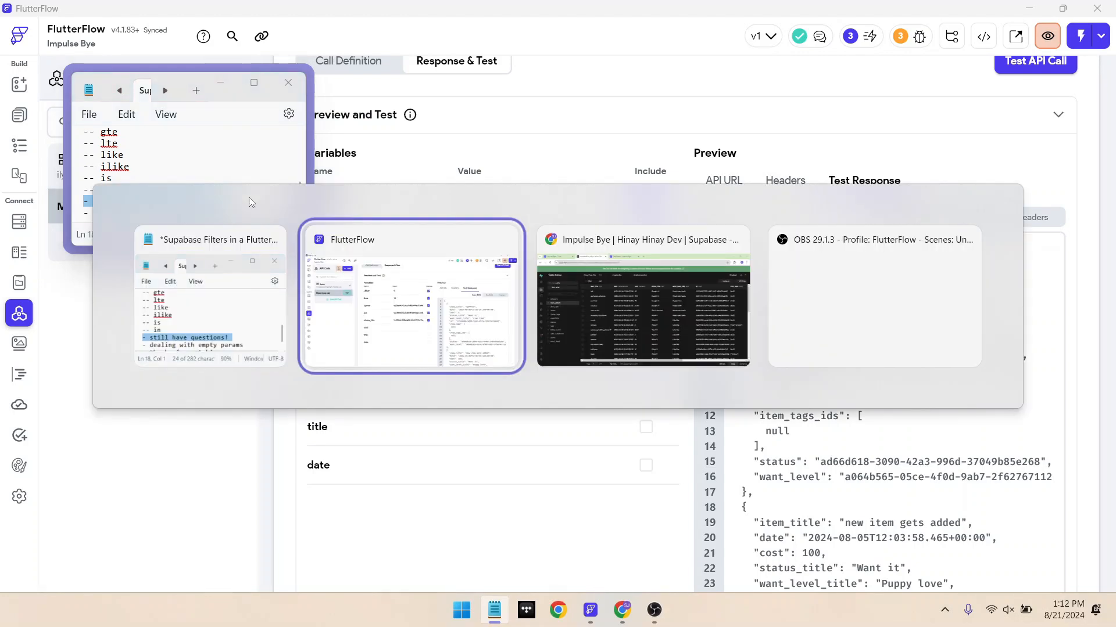
{"action": "key", "text": "alt+Tab"}
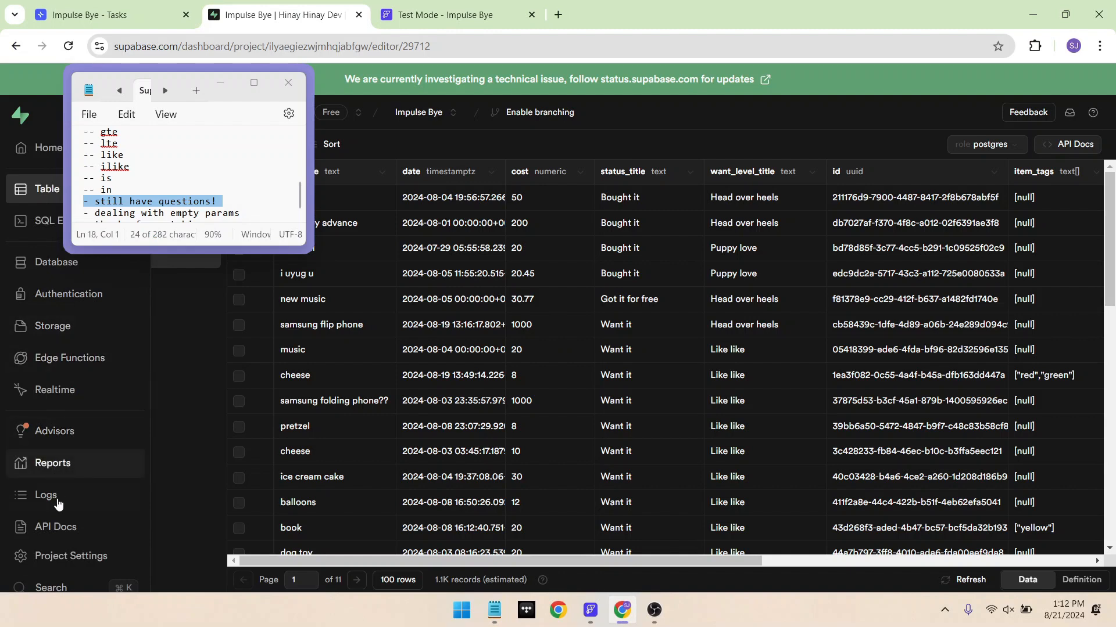
{"action": "left_click", "coordinate": [58, 526]}
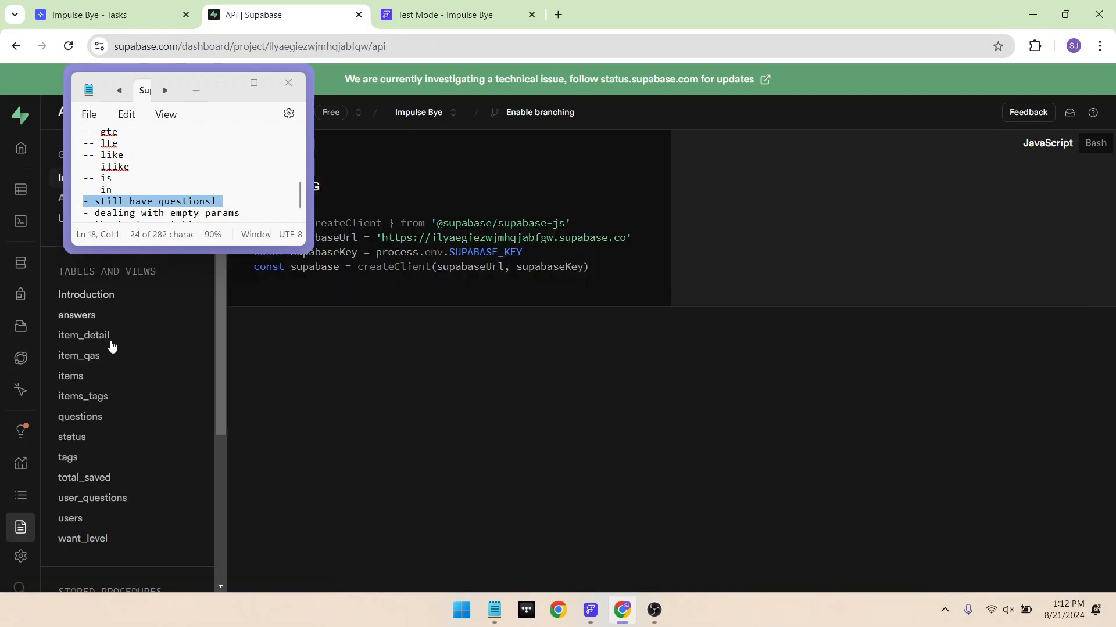
{"action": "left_click", "coordinate": [110, 340]}
{"action": "scroll", "coordinate": [597, 486], "scroll_direction": "down", "scroll_amount": 5}
{"action": "scroll", "coordinate": [597, 480], "scroll_direction": "down", "scroll_amount": 15}
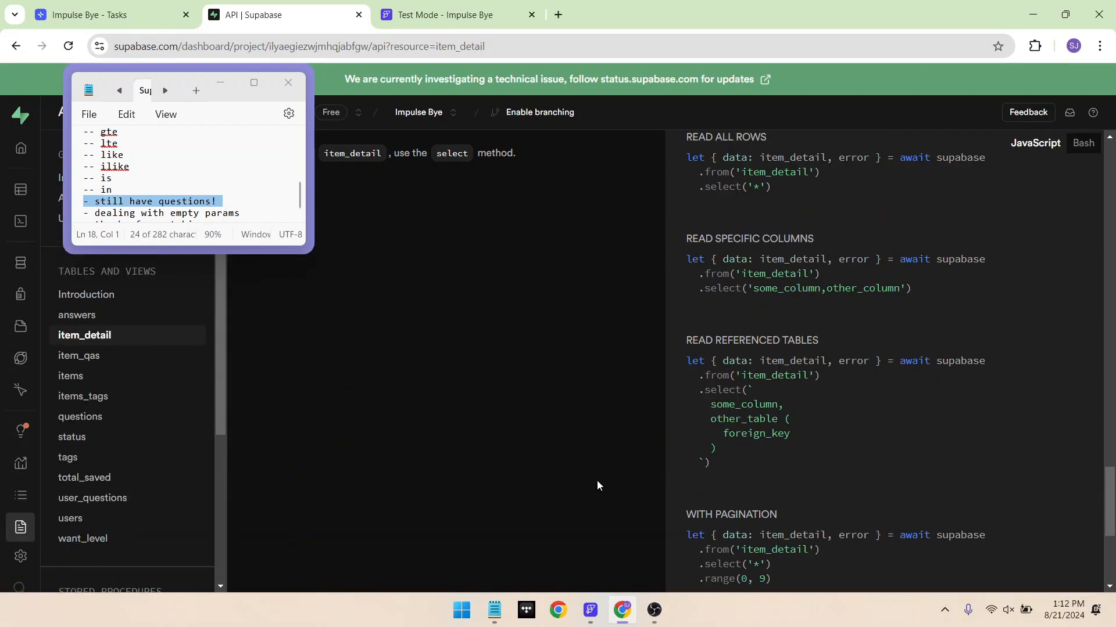
- Highlight the filters from eq to neq, the contains and containedBy array filters, and gte and lte in the filtering example
{"action": "left_click_drag", "start_coordinate": [699, 398], "coordinate": [902, 523]}
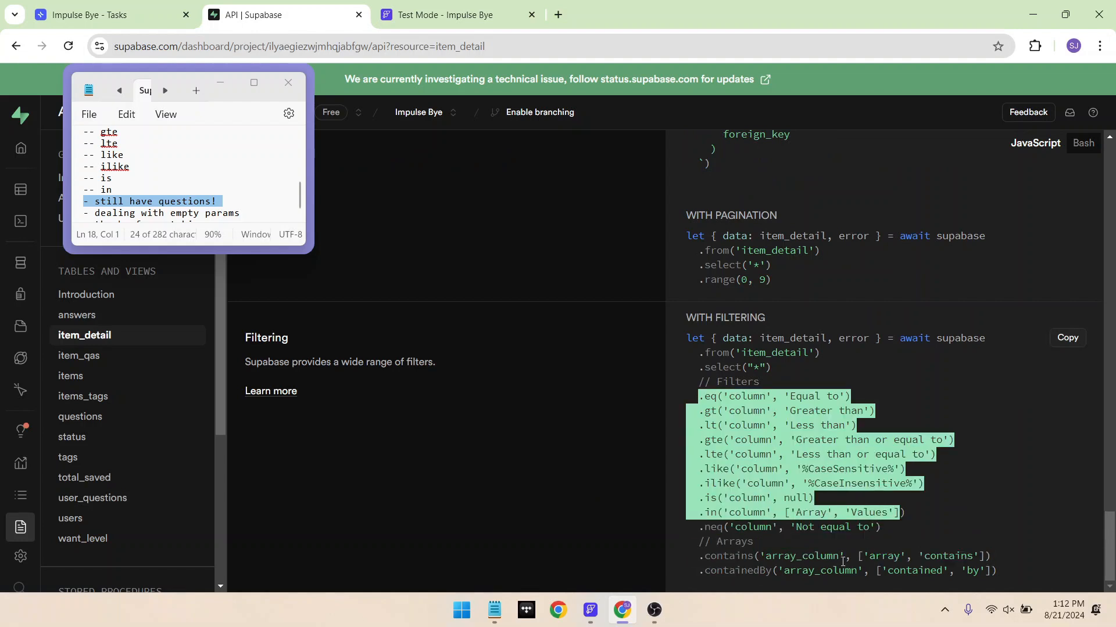
{"action": "left_click_drag", "start_coordinate": [699, 556], "coordinate": [773, 583]}
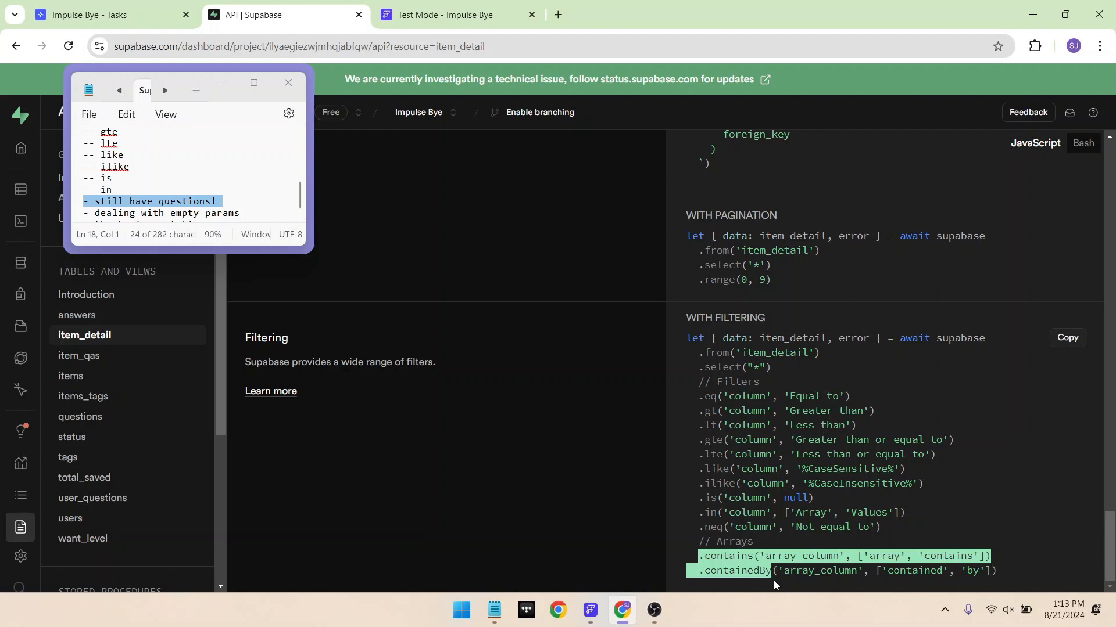
{"action": "left_click", "coordinate": [773, 580]}
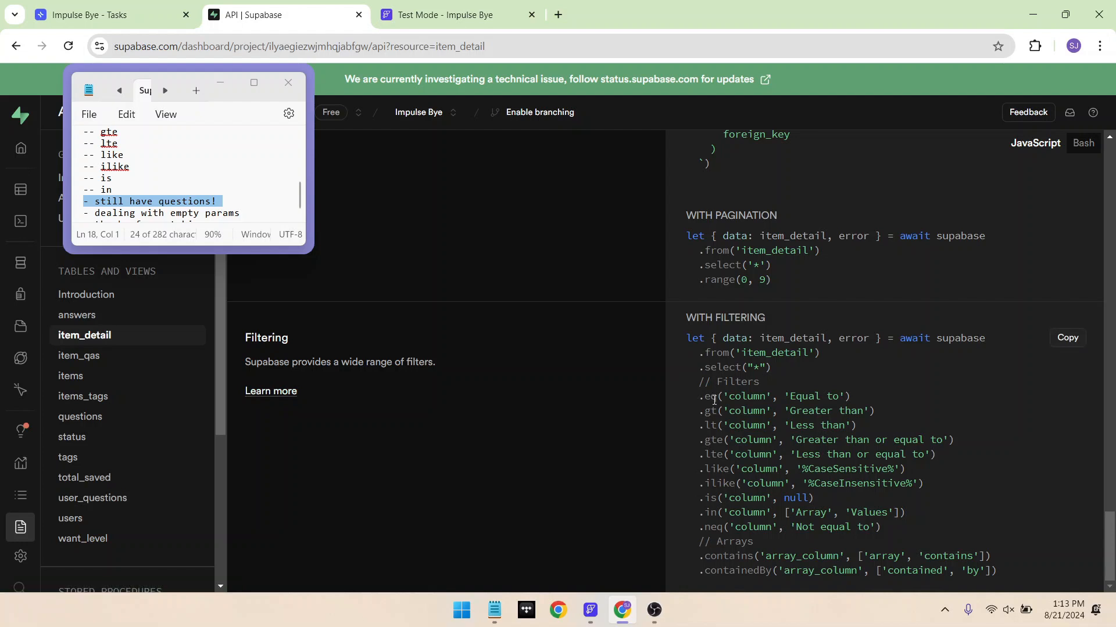
{"action": "left_click_drag", "start_coordinate": [700, 401], "coordinate": [889, 528]}
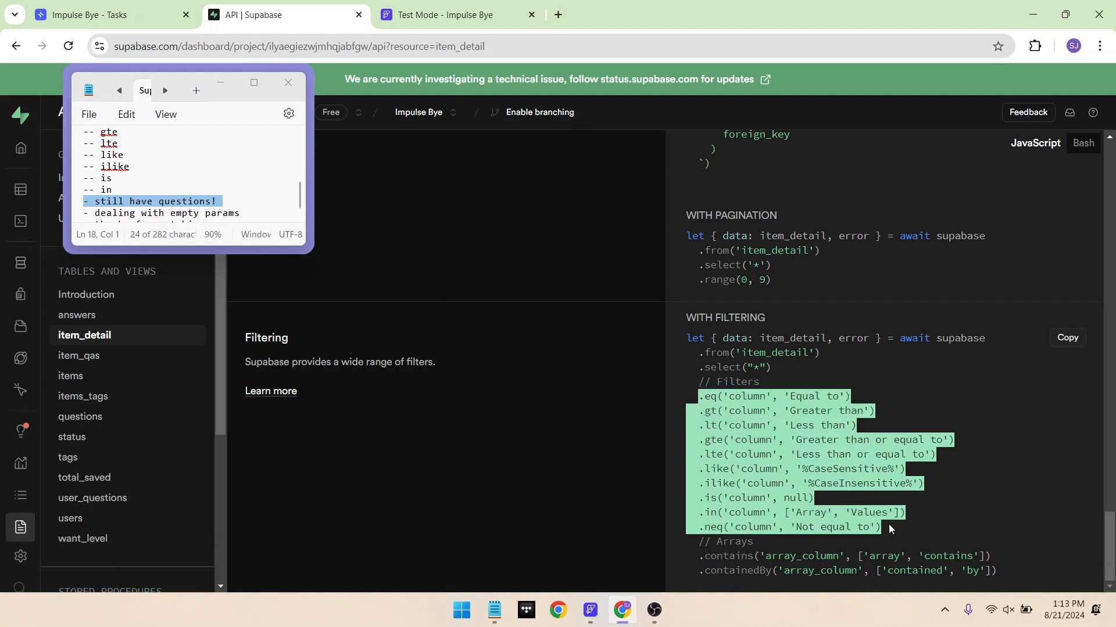
{"action": "left_click", "coordinate": [719, 418]}
{"action": "left_click_drag", "start_coordinate": [698, 402], "coordinate": [902, 528]}
{"action": "left_click_drag", "start_coordinate": [700, 559], "coordinate": [1006, 586]}
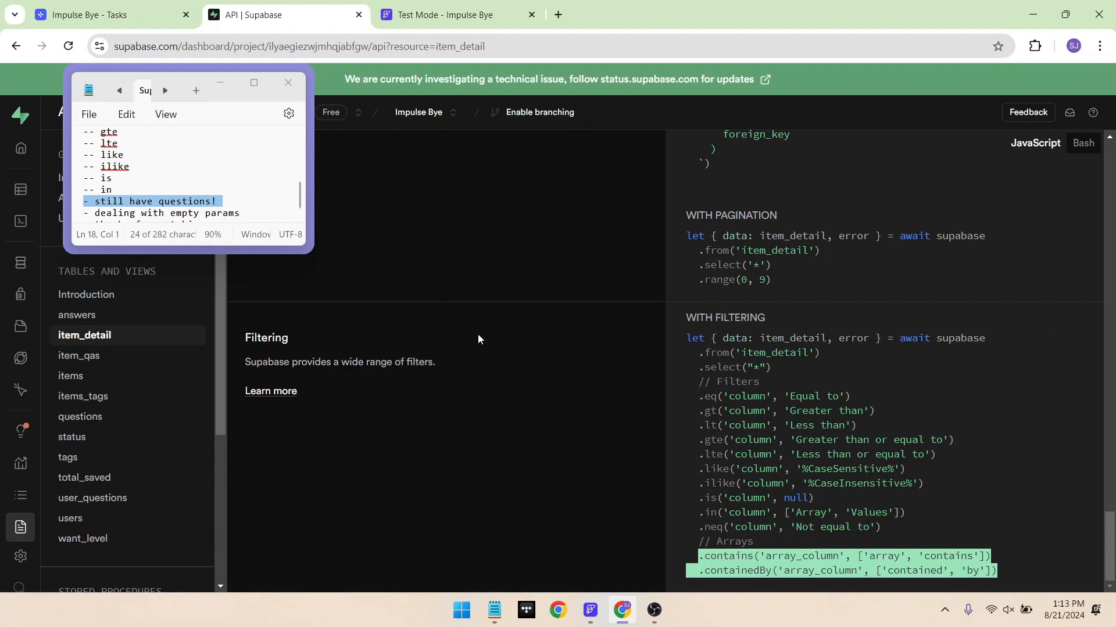
{"action": "left_click_drag", "start_coordinate": [700, 440], "coordinate": [963, 452]}
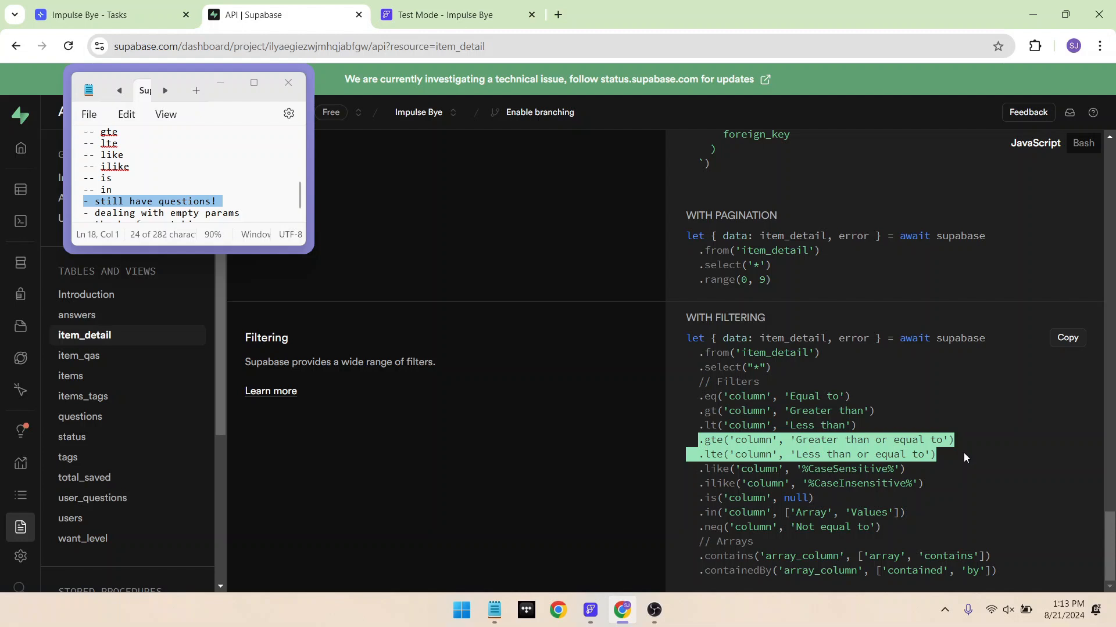
- Highlight "dealing with empty params" in the notes, return to FlutterFlow and show the API URL preview with the notes minimized
{"action": "scroll", "coordinate": [260, 206], "scroll_direction": "down", "scroll_amount": 1}
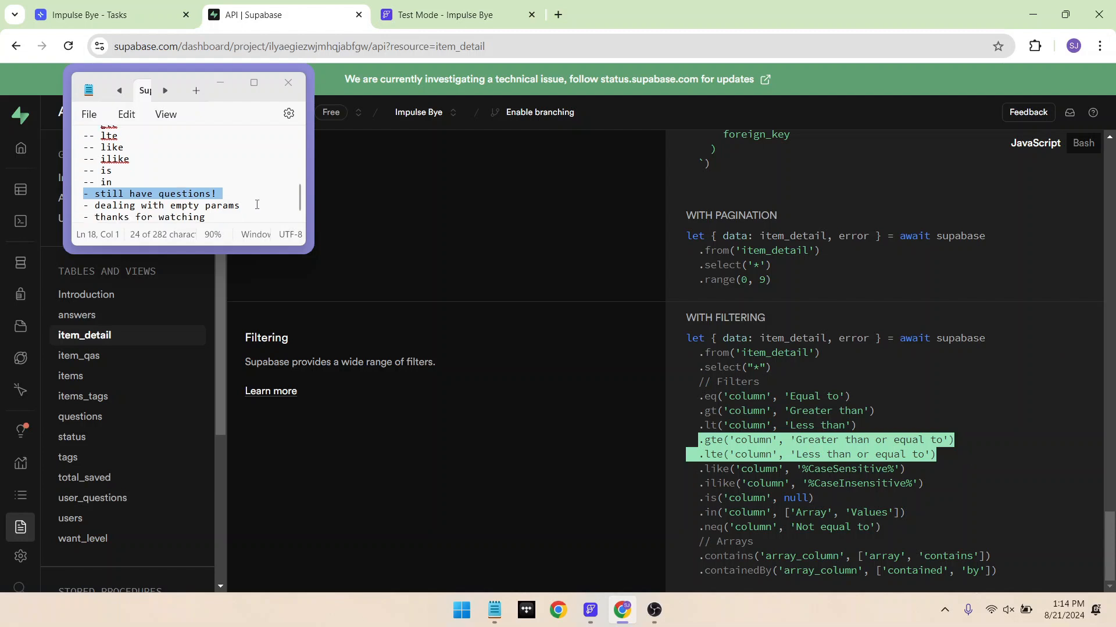
{"action": "triple_click", "coordinate": [260, 206]}
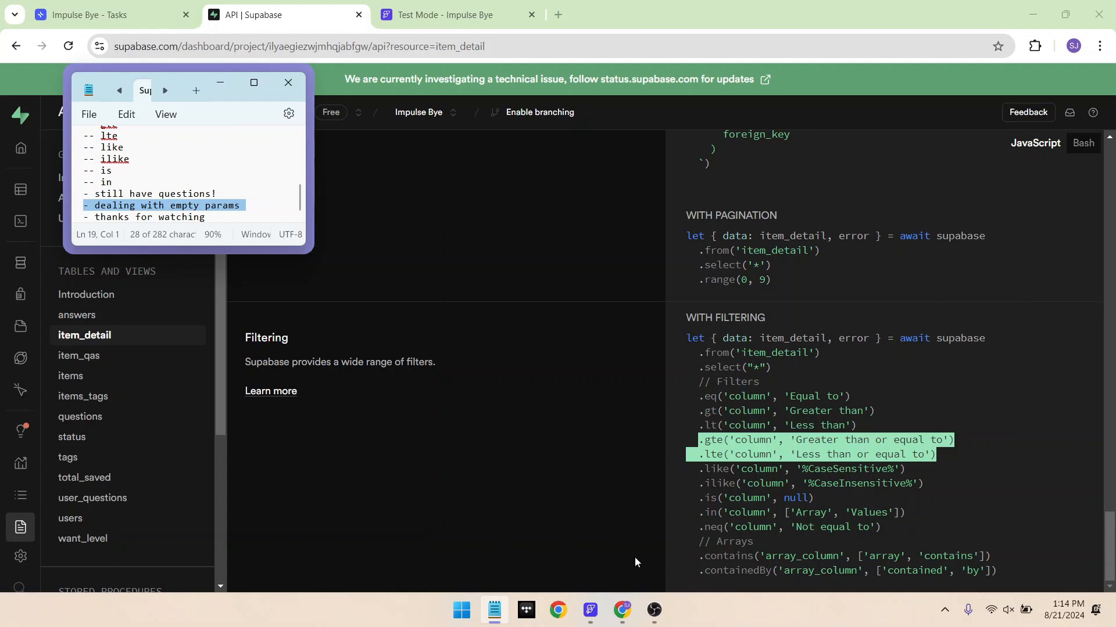
{"action": "left_click", "coordinate": [597, 615]}
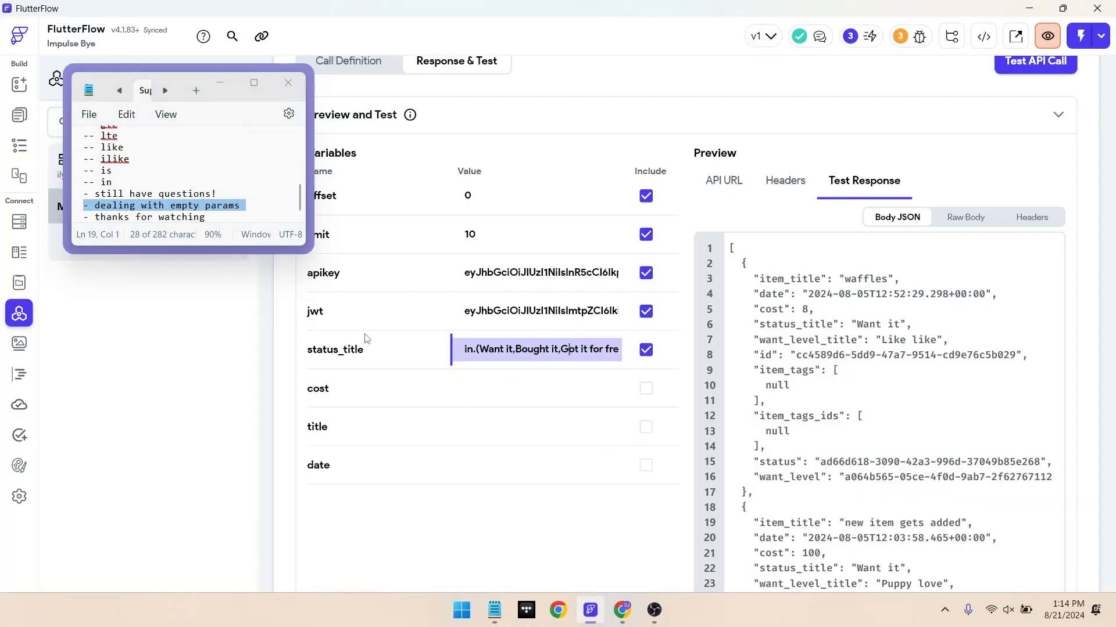
{"action": "left_click", "coordinate": [730, 192]}
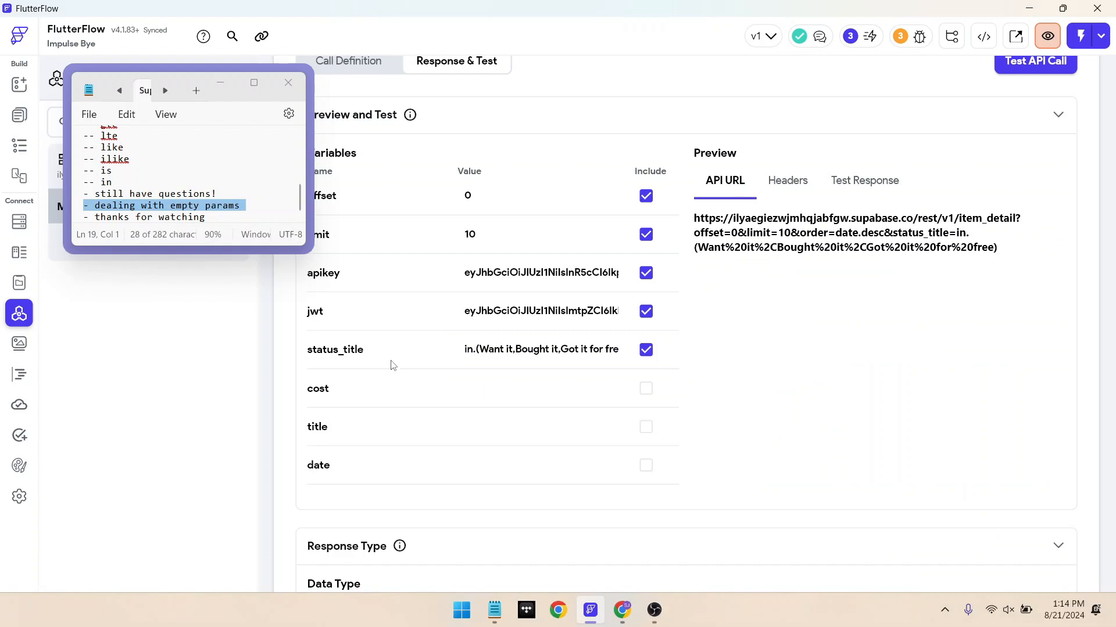
{"action": "left_click", "coordinate": [221, 83]}
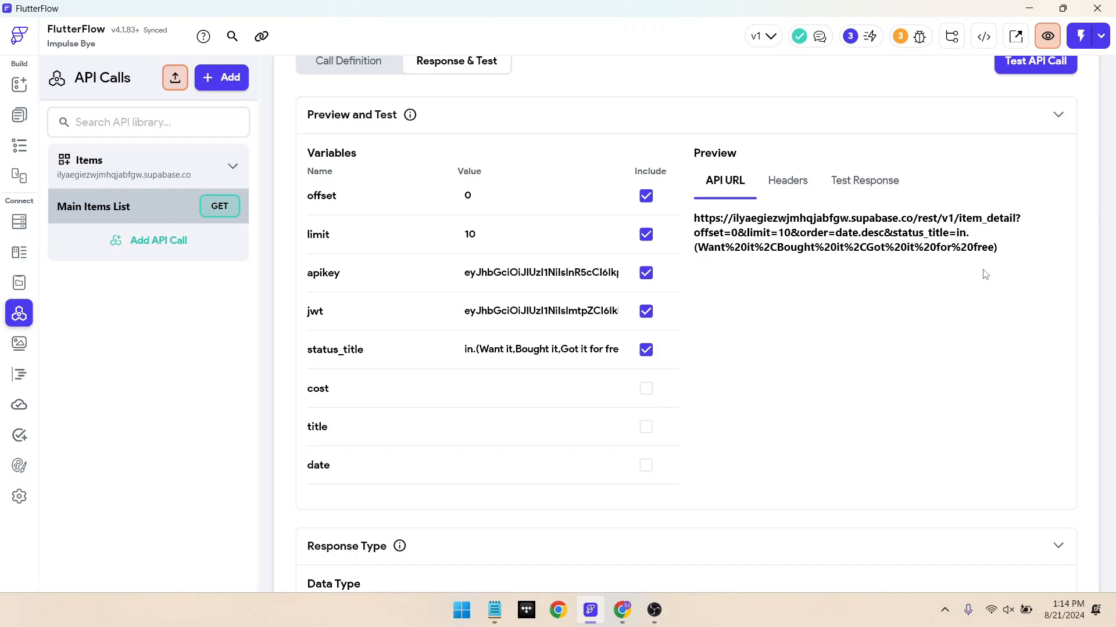
- Exclude status_title from the test variables, test the API call and examine the API URL preview
{"action": "left_click", "coordinate": [646, 350]}
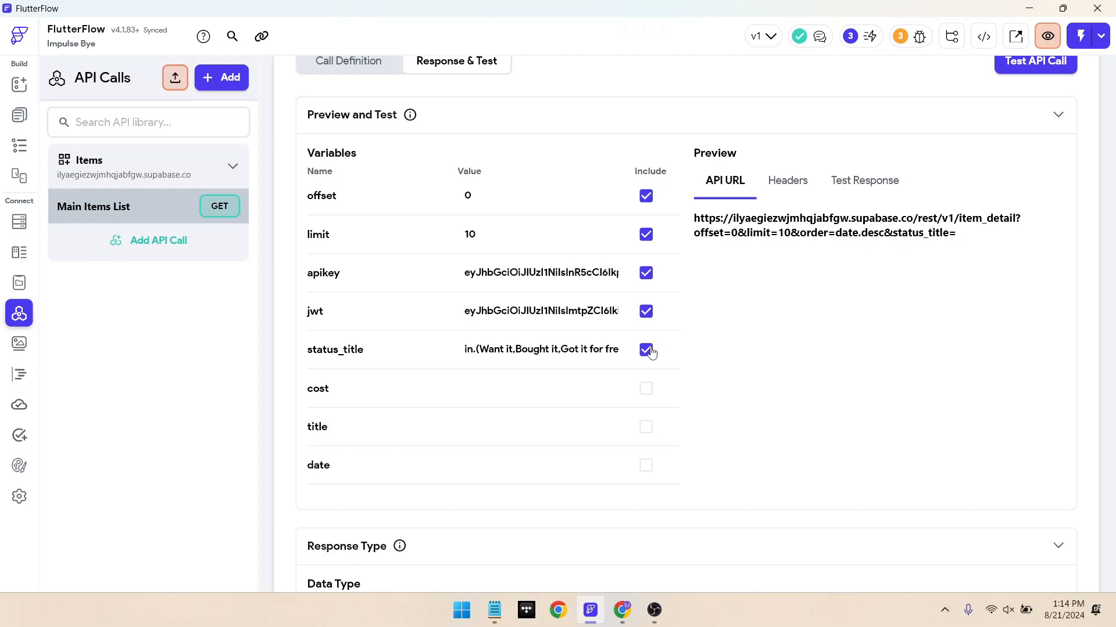
{"action": "left_click", "coordinate": [646, 350]}
{"action": "scroll", "coordinate": [646, 349], "scroll_direction": "up", "scroll_amount": 1}
{"action": "left_click", "coordinate": [1055, 136]}
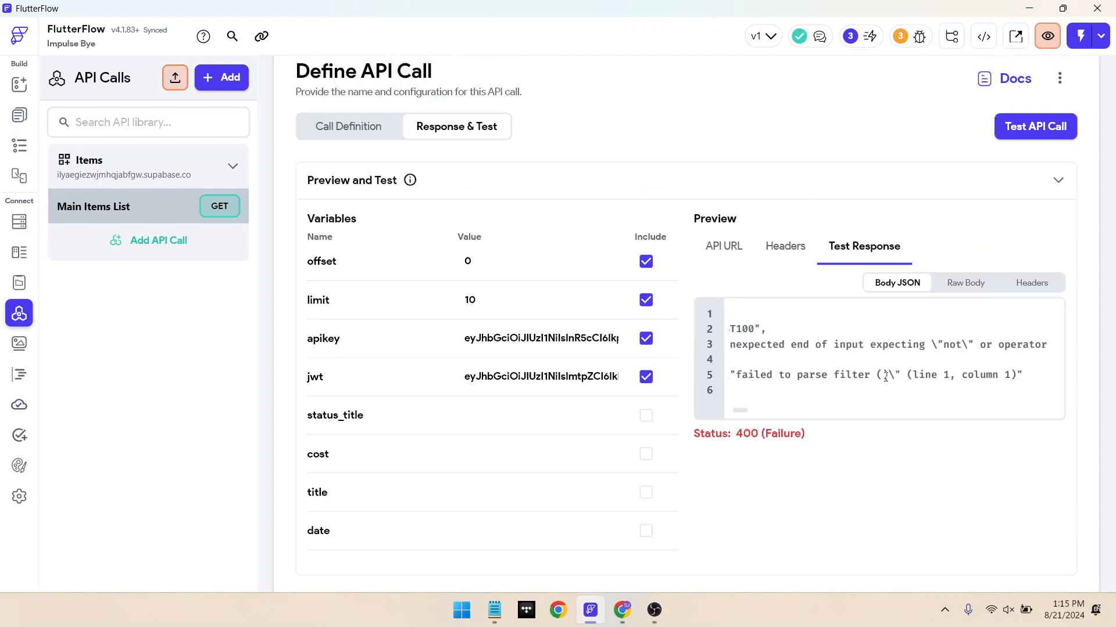
{"action": "left_click", "coordinate": [729, 254]}
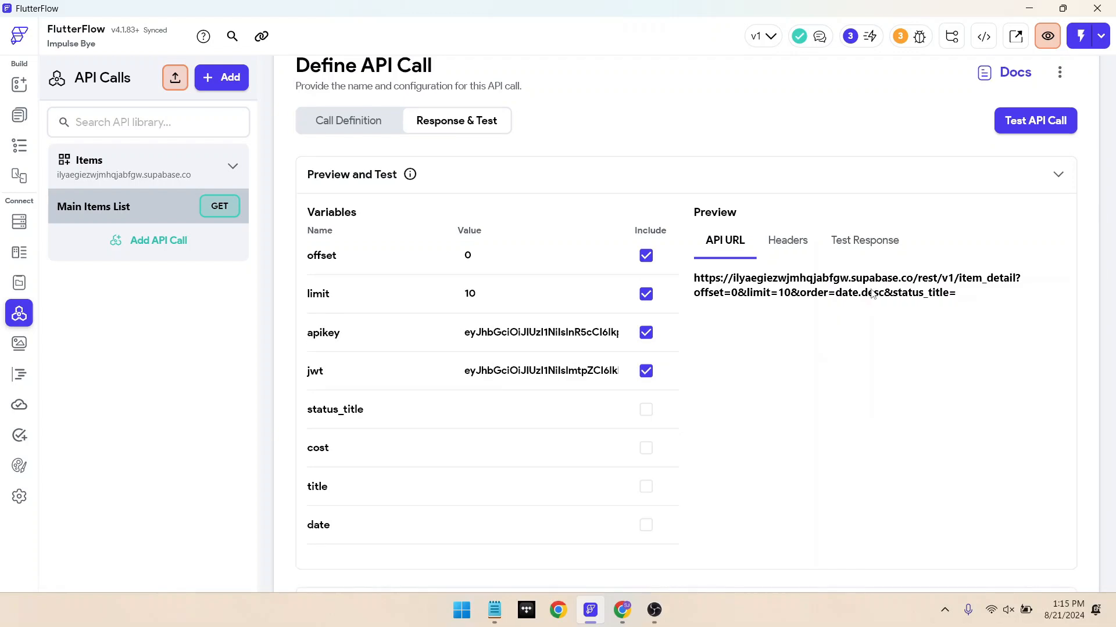
{"action": "mouse_move", "coordinate": [44, 38]}
- Open the call definition's advanced settings and examine the API Interceptors section
{"action": "scroll", "coordinate": [424, 224], "scroll_direction": "down", "scroll_amount": 3}
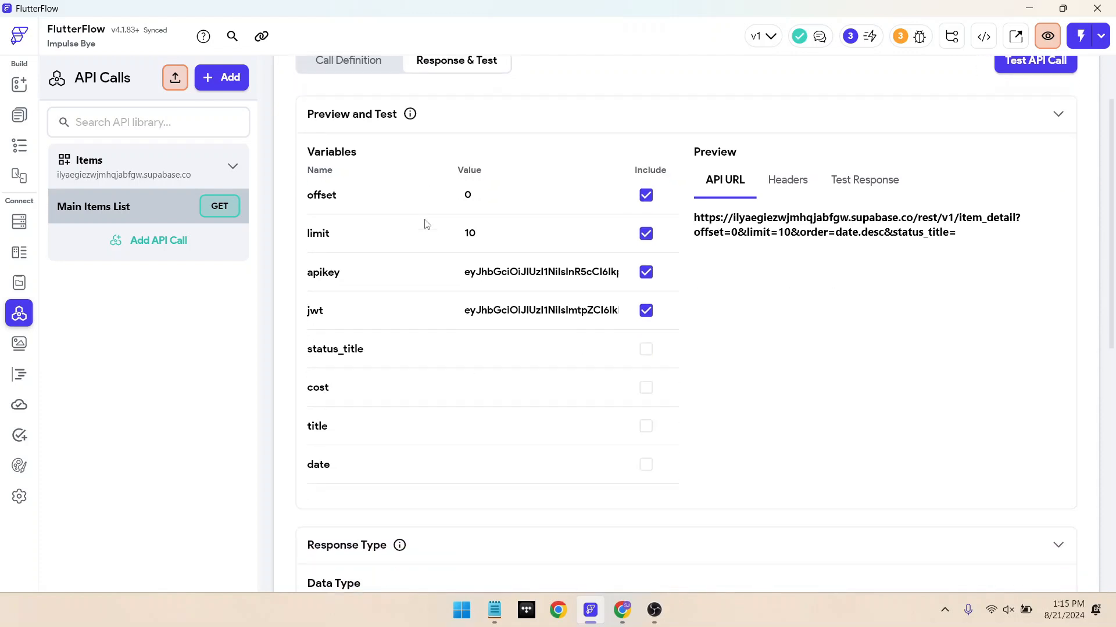
{"action": "scroll", "coordinate": [425, 225], "scroll_direction": "up", "scroll_amount": 4}
{"action": "left_click", "coordinate": [364, 159]}
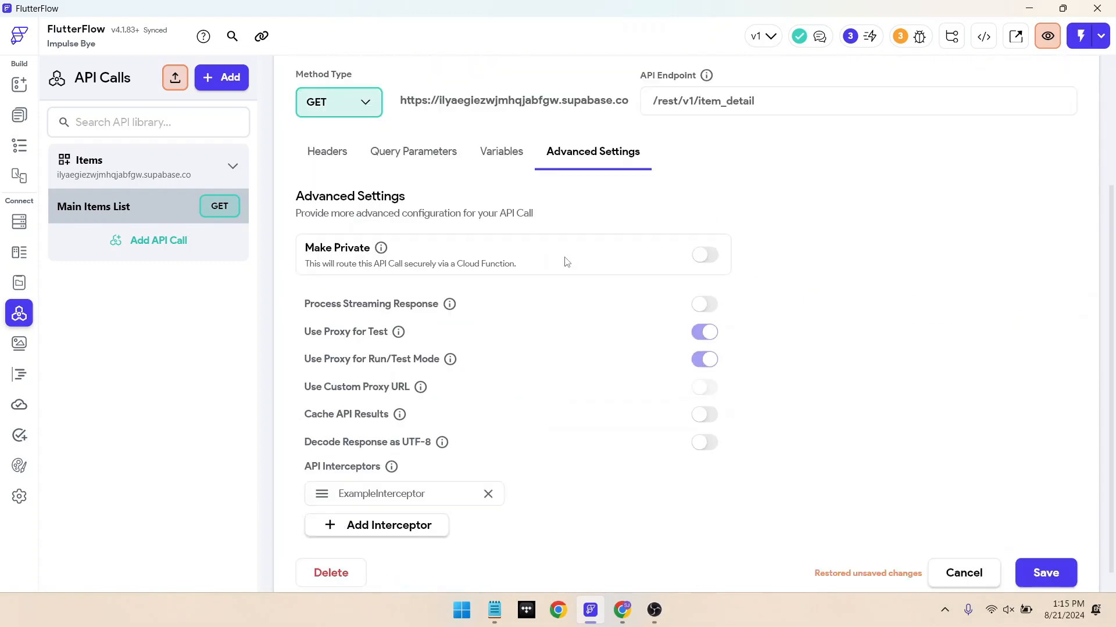
{"action": "scroll", "coordinate": [563, 260], "scroll_direction": "down", "scroll_amount": 1}
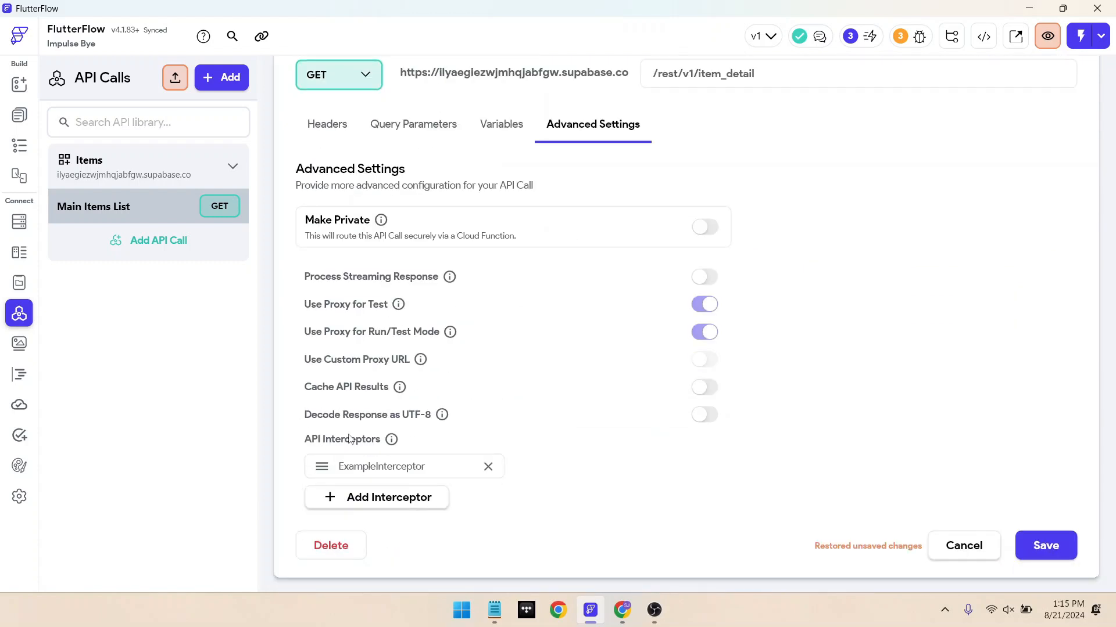
- Open the ExampleInterceptor custom action, examine its code for removing empty parameters such as status_title, and switch back to the notes
{"action": "left_click", "coordinate": [27, 388]}
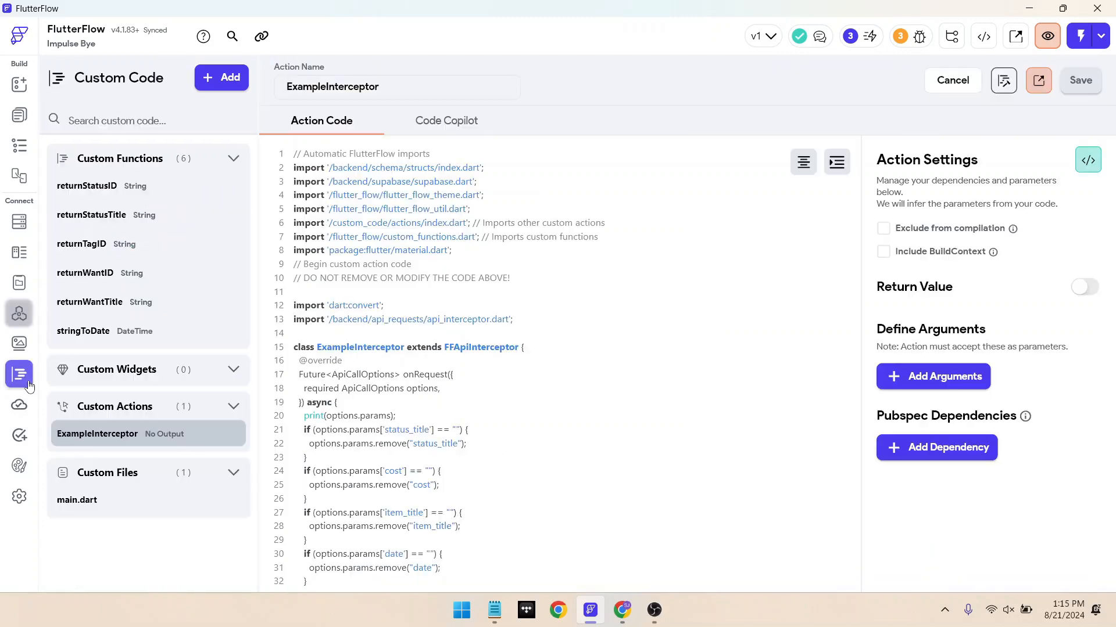
{"action": "scroll", "coordinate": [348, 369], "scroll_direction": "down", "scroll_amount": 3}
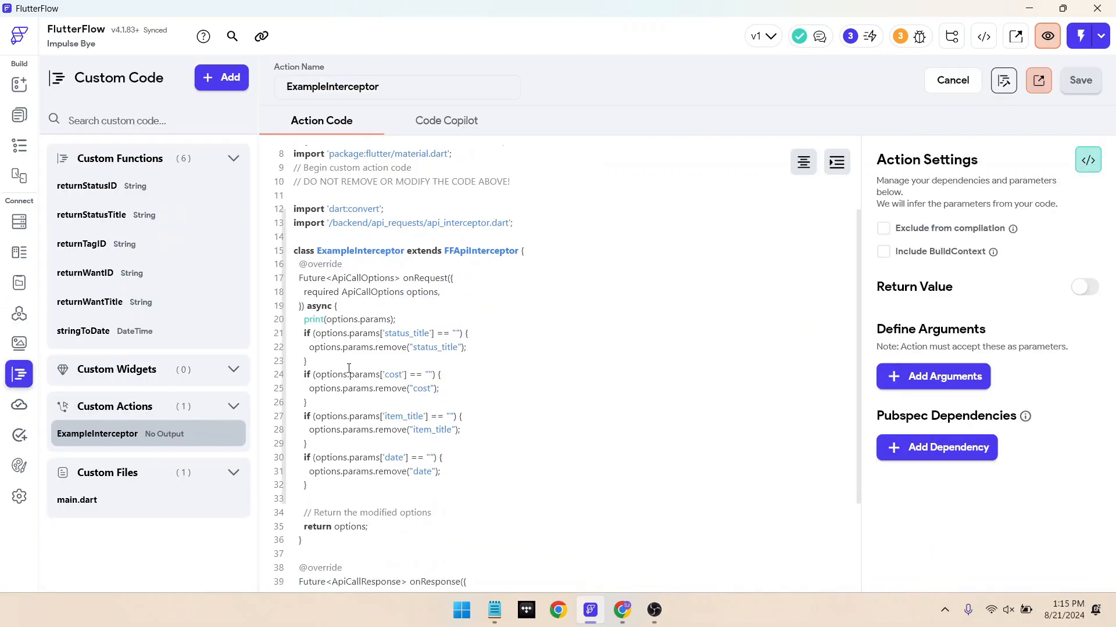
{"action": "scroll", "coordinate": [500, 435], "scroll_direction": "down", "scroll_amount": 1}
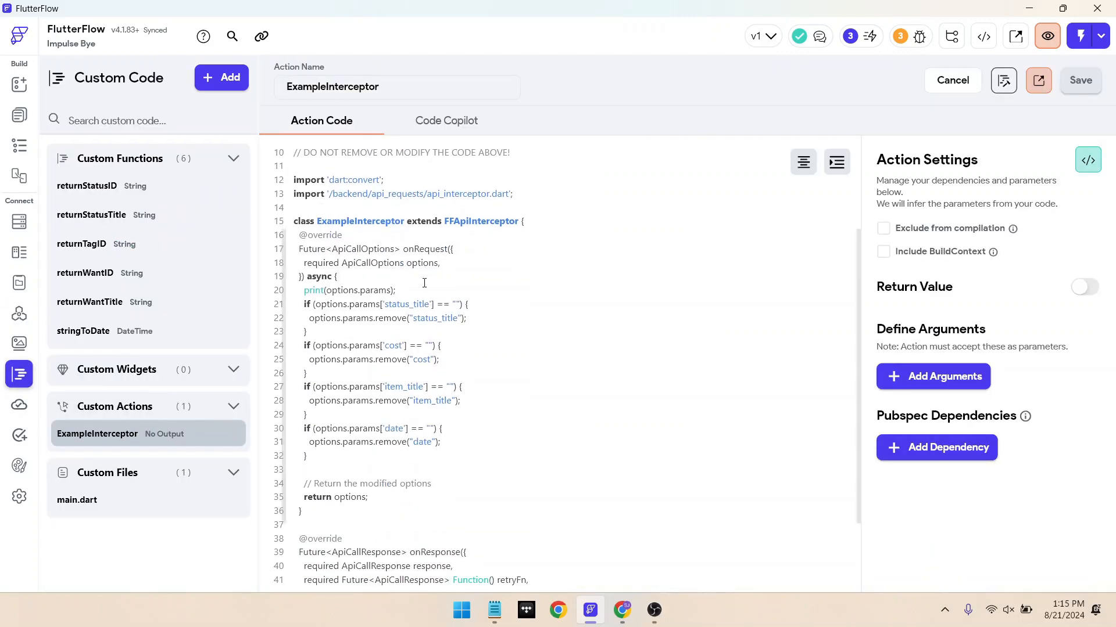
{"action": "left_click_drag", "start_coordinate": [299, 304], "coordinate": [424, 316]}
{"action": "double_click", "coordinate": [413, 304]}
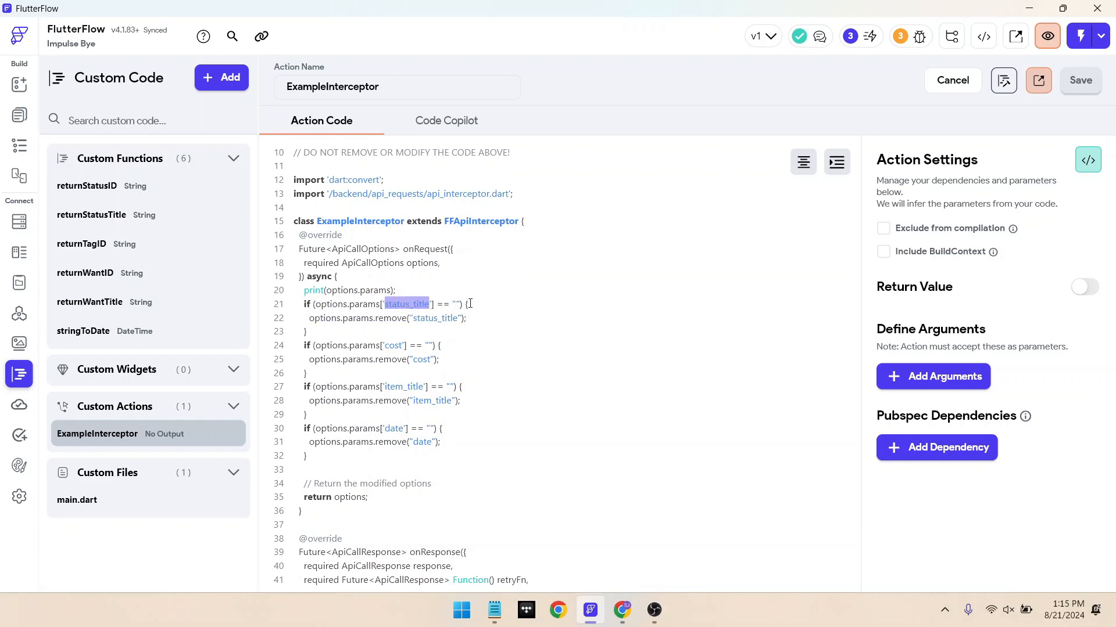
{"action": "left_click", "coordinate": [486, 319]}
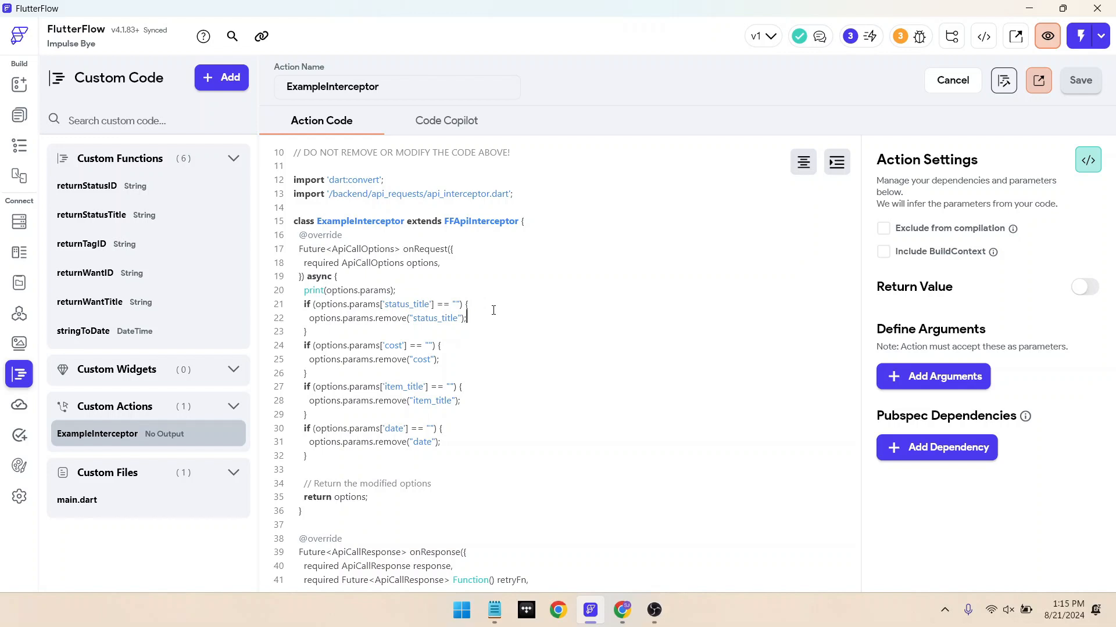
{"action": "scroll", "coordinate": [493, 310], "scroll_direction": "up", "scroll_amount": 3}
{"action": "key", "text": "alt+Tab"}
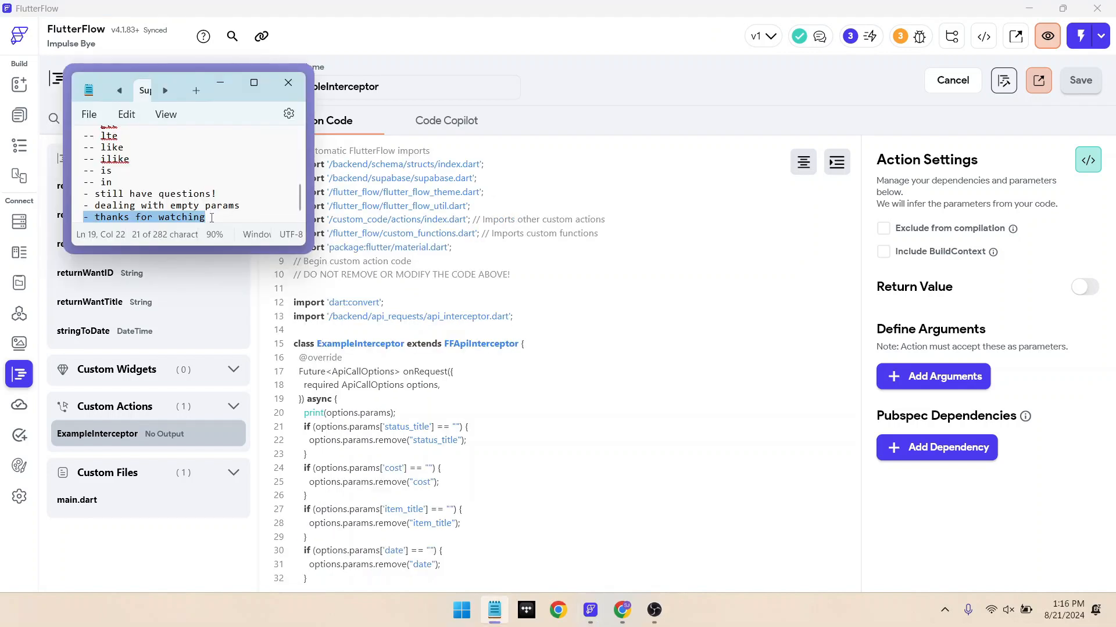